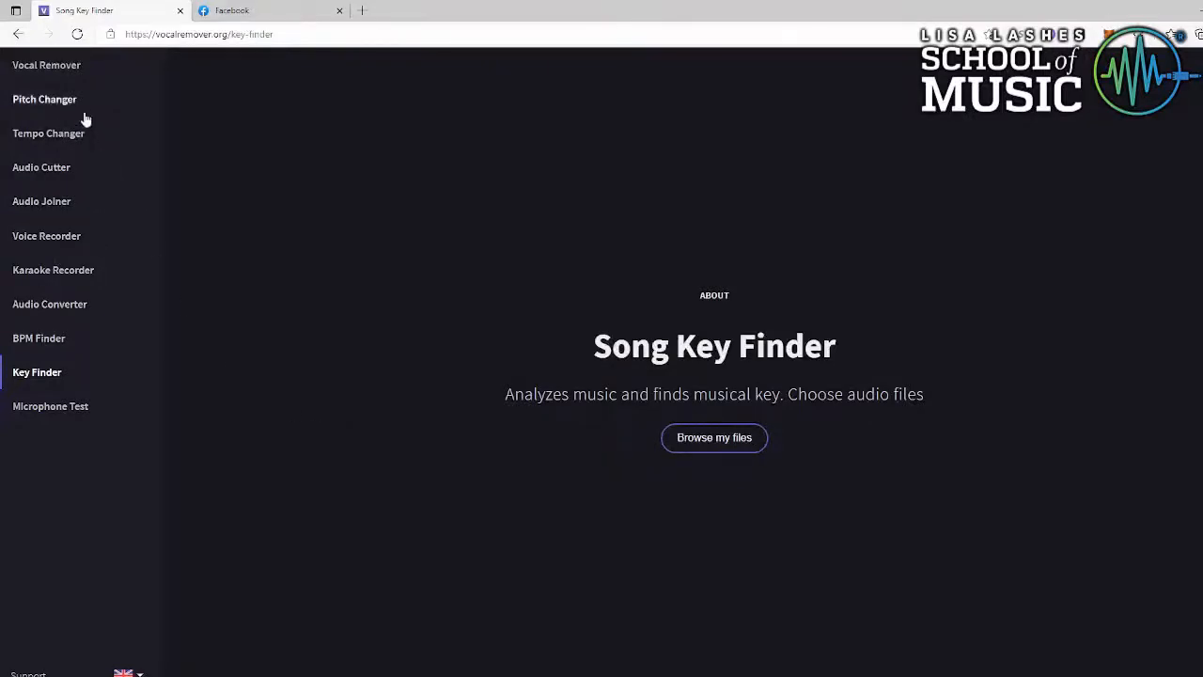
# - Go to vocalremover.org's Vocal Remover and Isolation page, then return to the FL Studio project
pyautogui.click(70, 75)
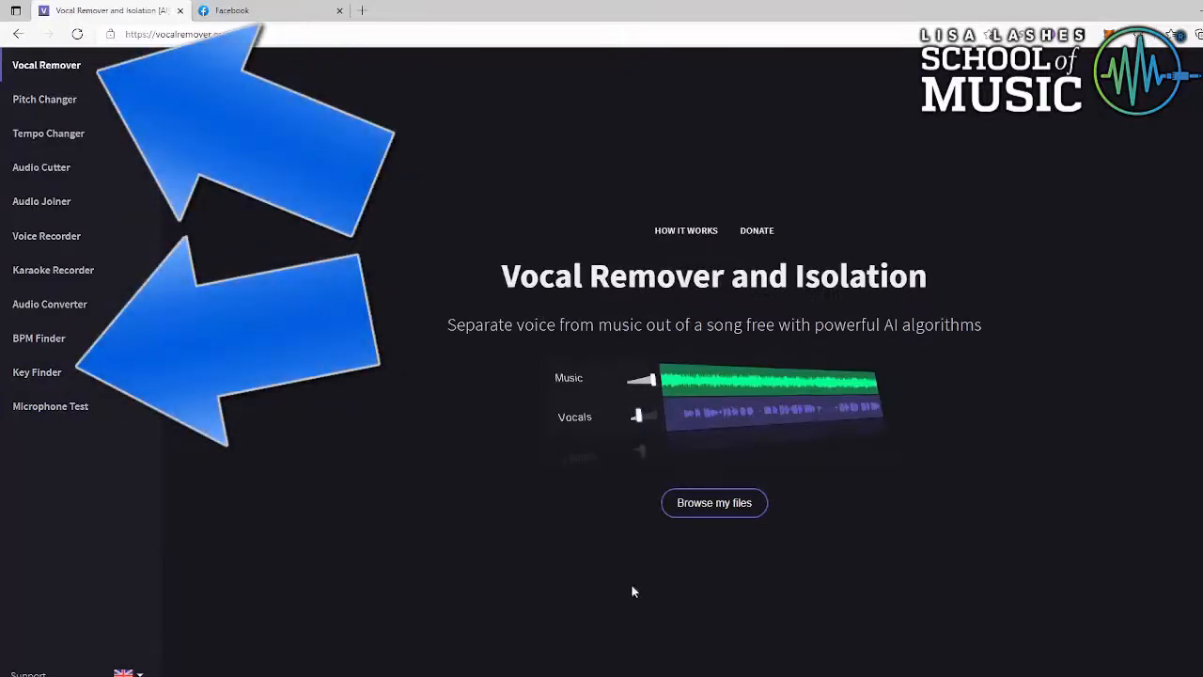
pyautogui.click(695, 643)
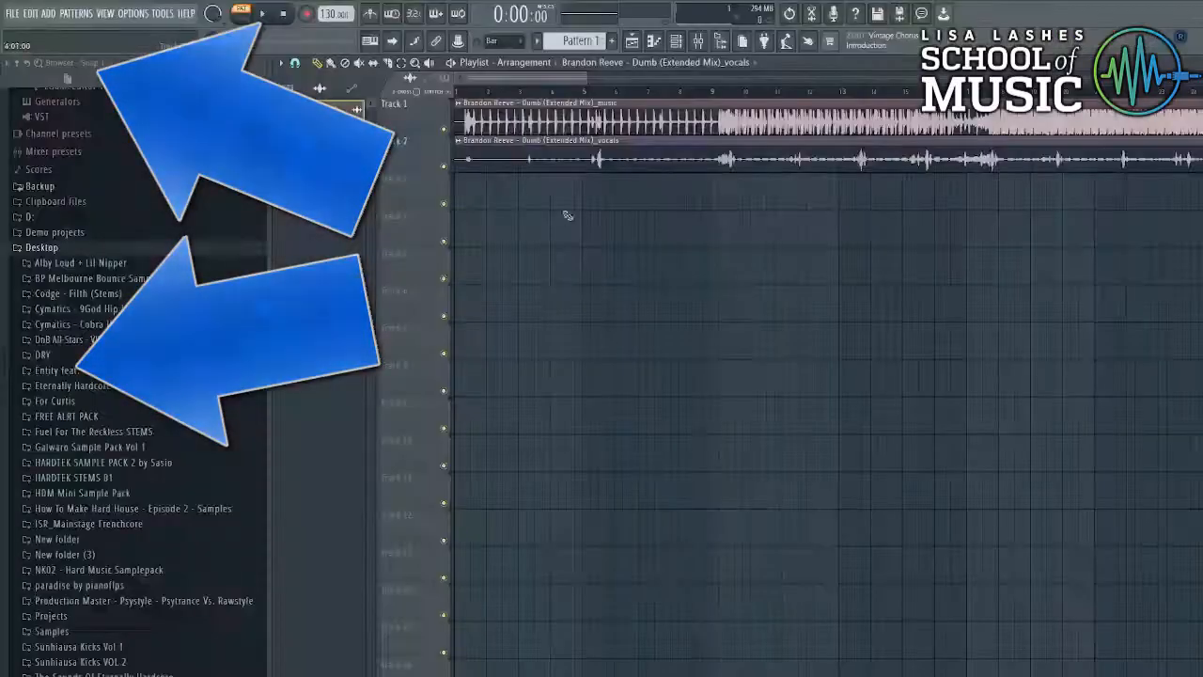
# - Slide the music audio slightly earlier within its clip and play back the stems
pyautogui.moveTo(483, 127); pyautogui.dragTo(473, 126)
pyautogui.scroll(3, 432, 109)
pyautogui.scroll(4, 528, 114)
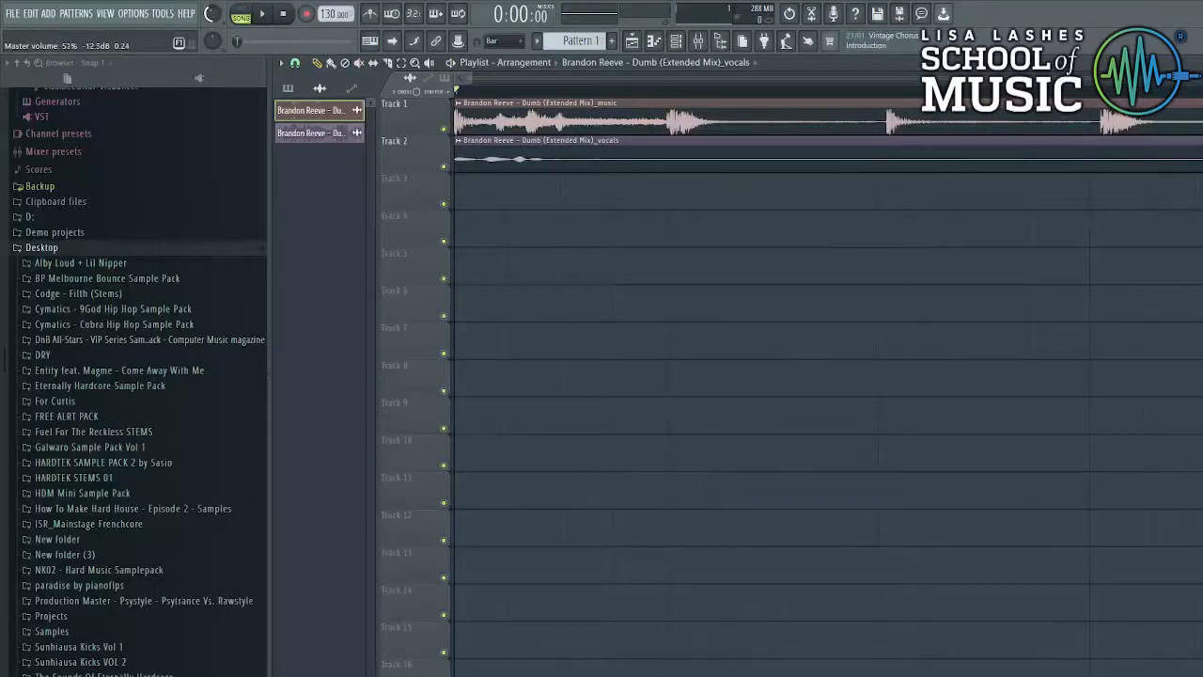
pyautogui.click(267, 17)
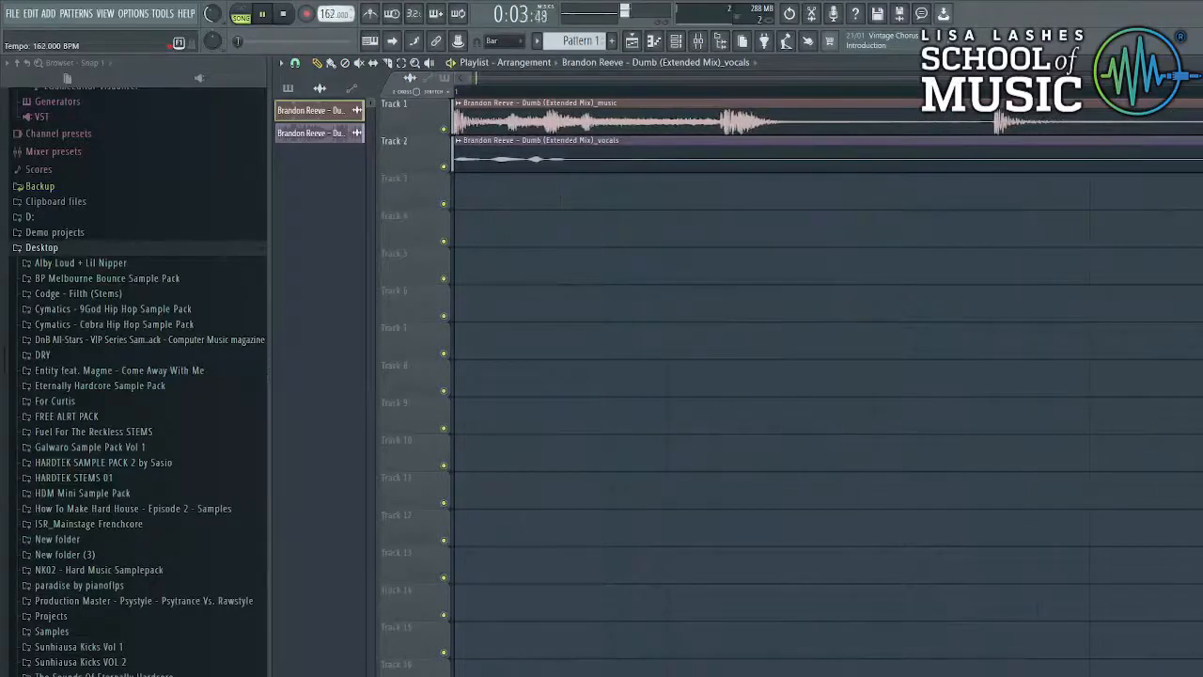
# - Fit the music stem clip to the 160 BPM project tempo, choosing a tempo range
pyautogui.click(458, 104)
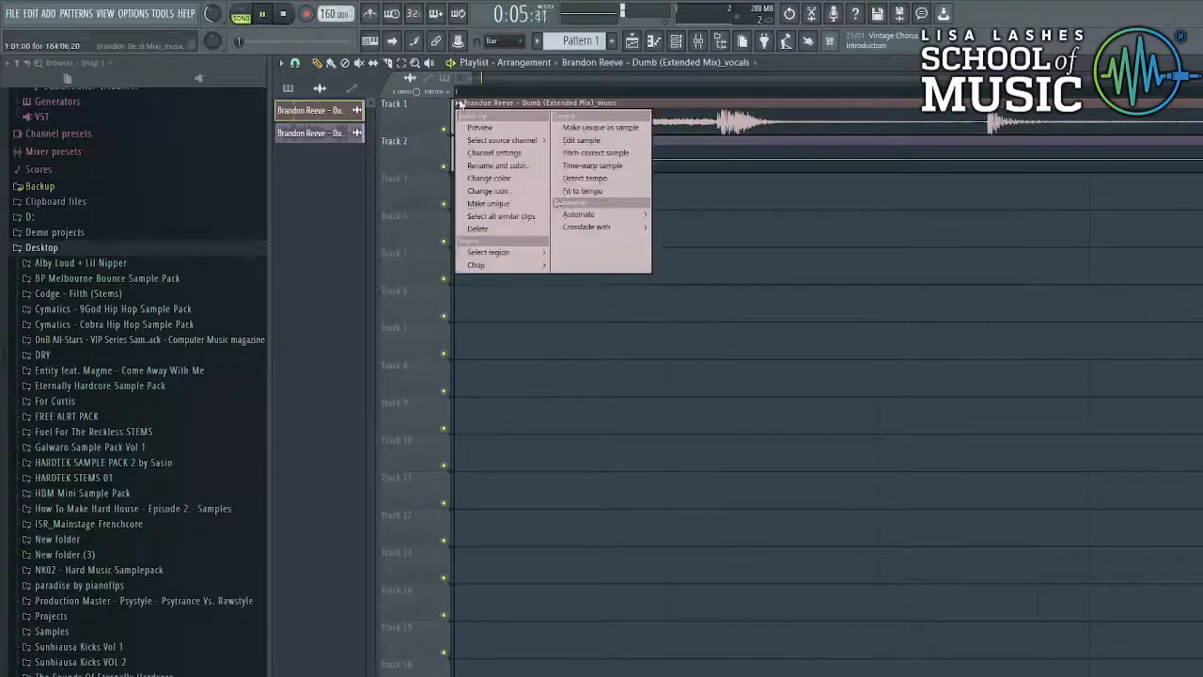
pyautogui.click(580, 192)
pyautogui.click(647, 443)
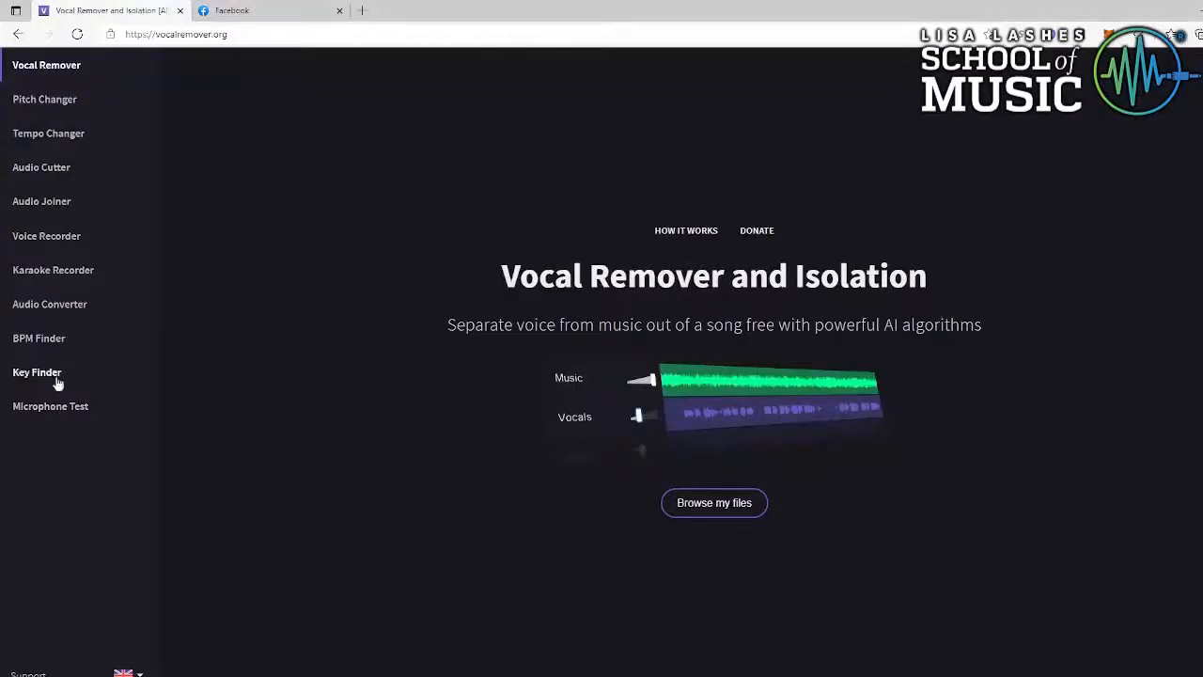
# - Load the music stem from Downloads into the Key Finder, which reports E Minor at 160 BPM
pyautogui.click(38, 373)
pyautogui.click(736, 446)
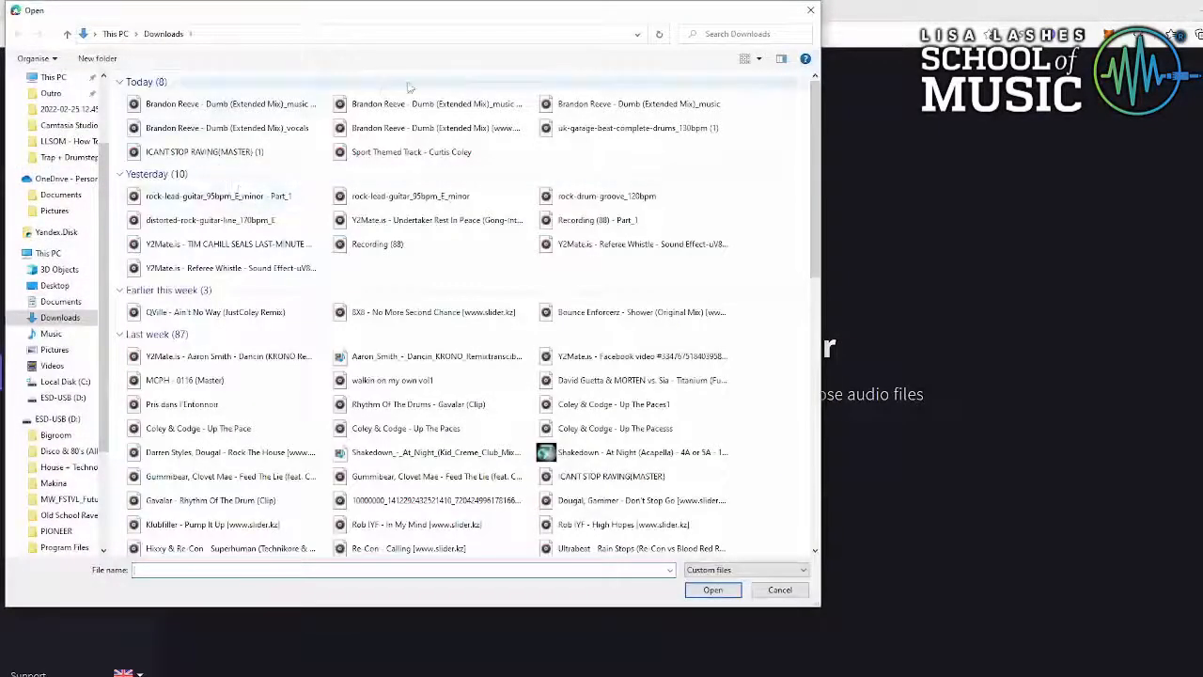
pyautogui.doubleClick(435, 104)
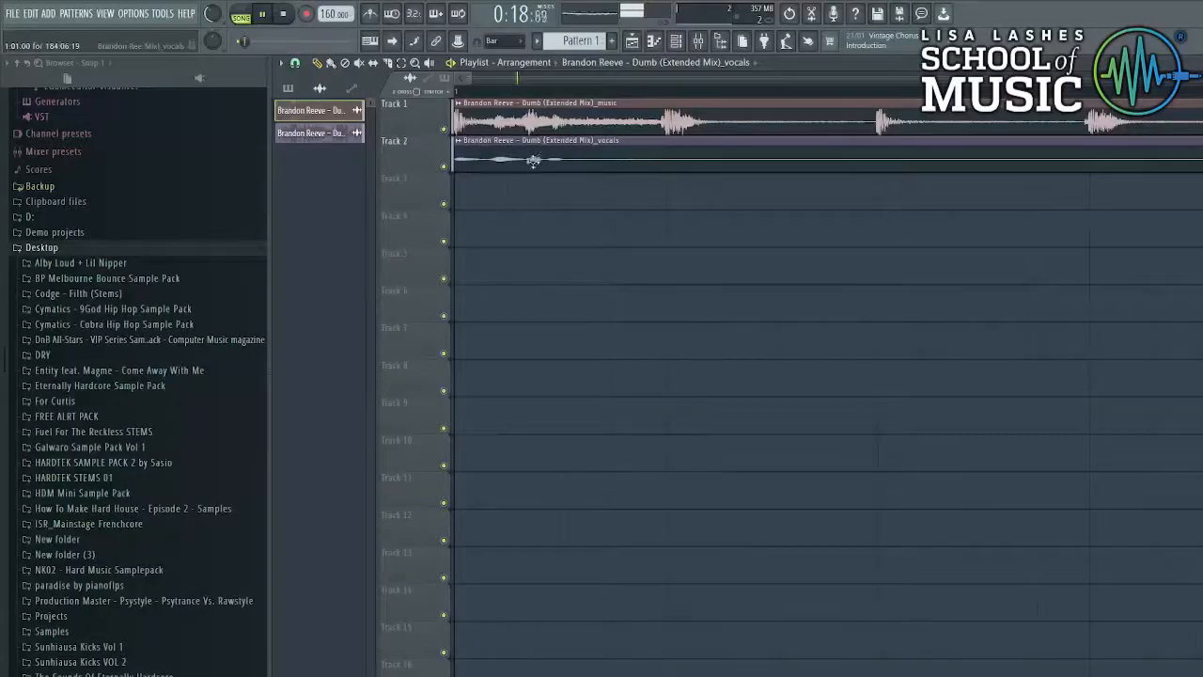
pyautogui.scroll(-5, 529, 165)
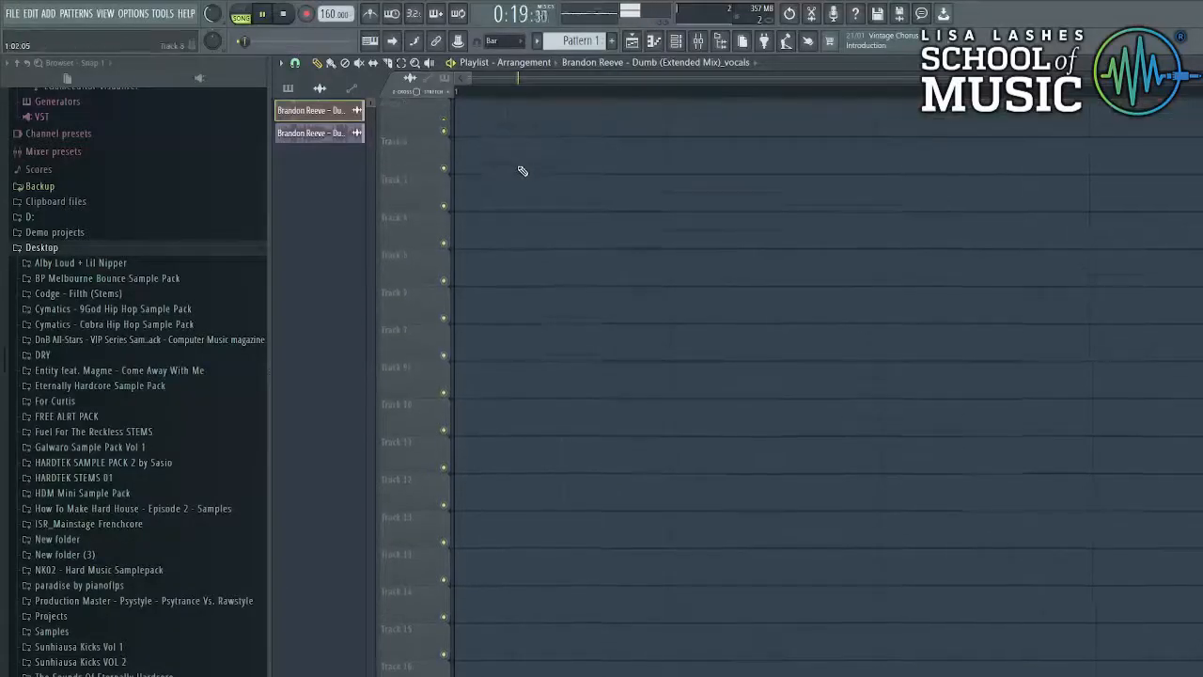
# - Audition the playlist from a later point in the song
pyautogui.scroll(5, 521, 169)
pyautogui.scroll(-6, 519, 148)
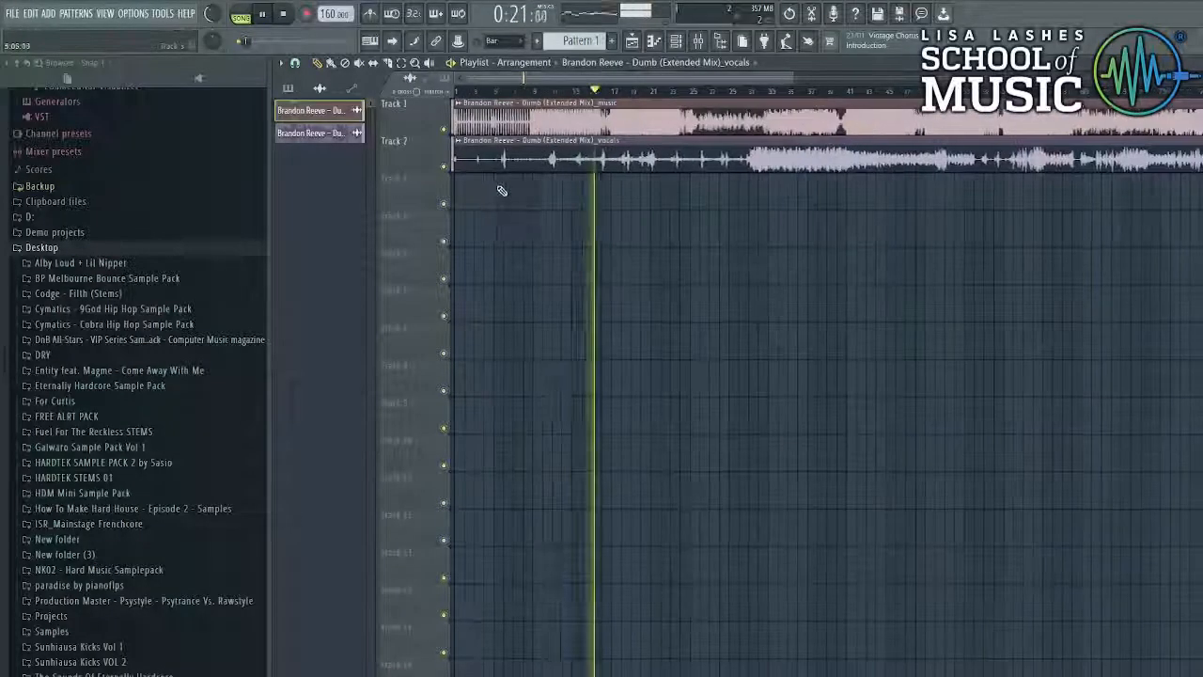
pyautogui.click(693, 94)
pyautogui.scroll(4, 692, 99)
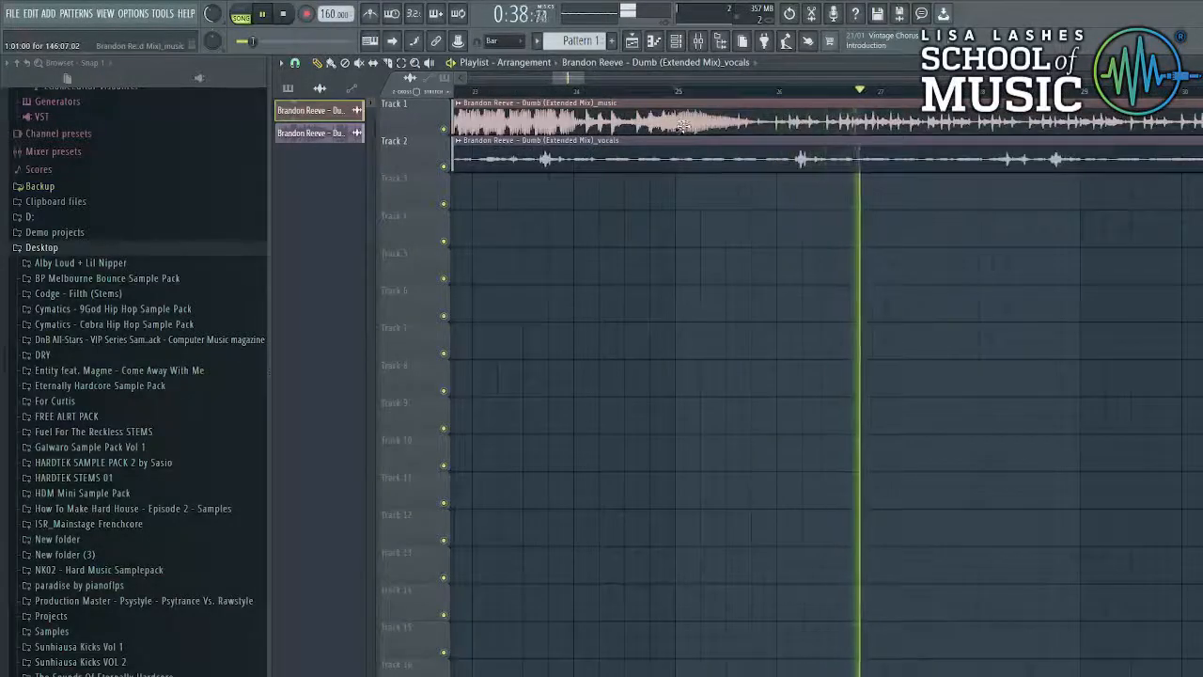
pyautogui.scroll(3, 681, 126)
pyautogui.scroll(-5, 686, 132)
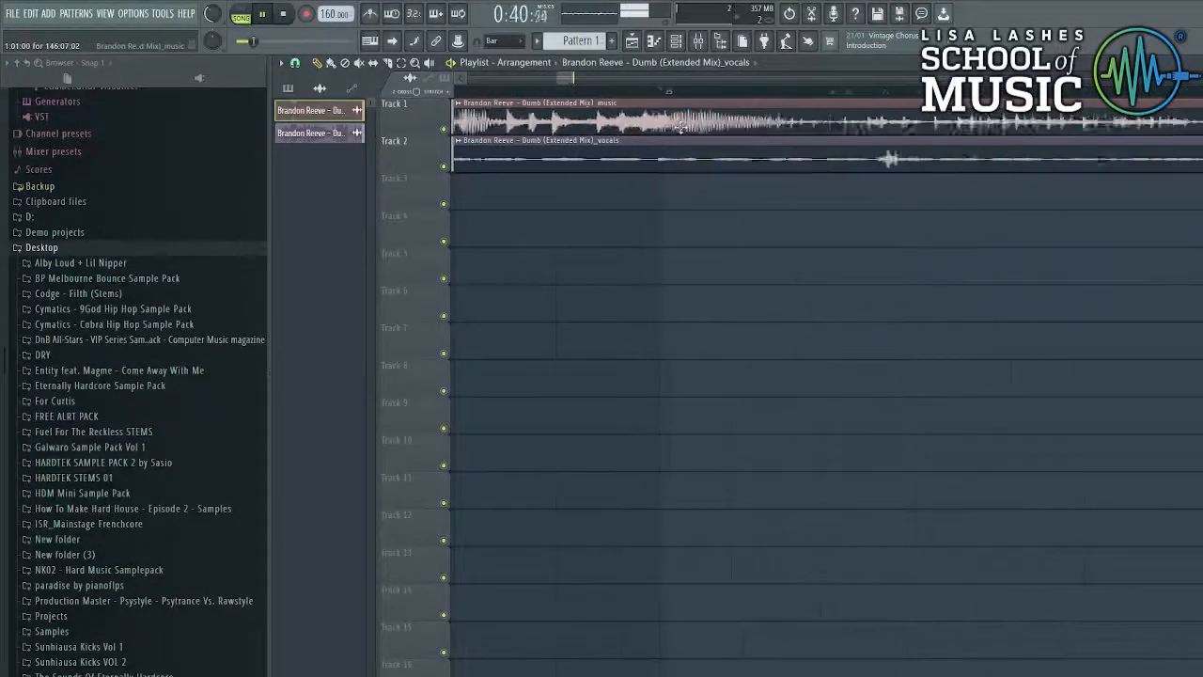
pyautogui.scroll(-8, 711, 139)
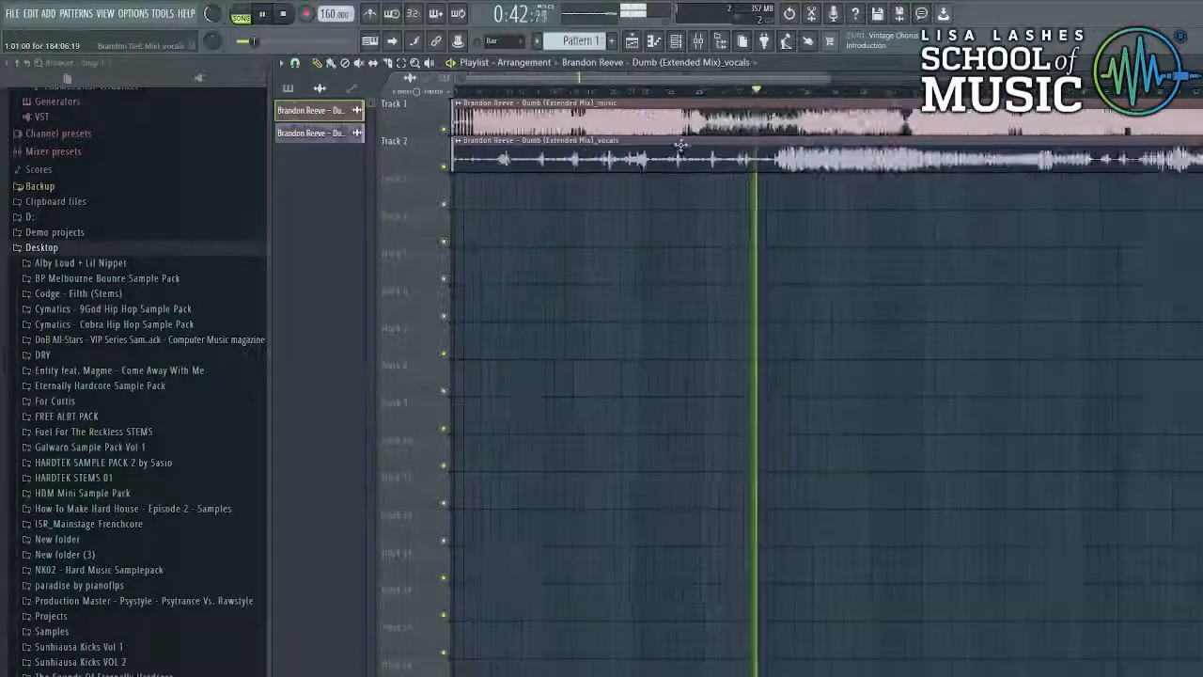
# - Fit the vocals stem clip to the 160 BPM project tempo, choosing a tempo range
pyautogui.click(458, 140)
pyautogui.click(577, 233)
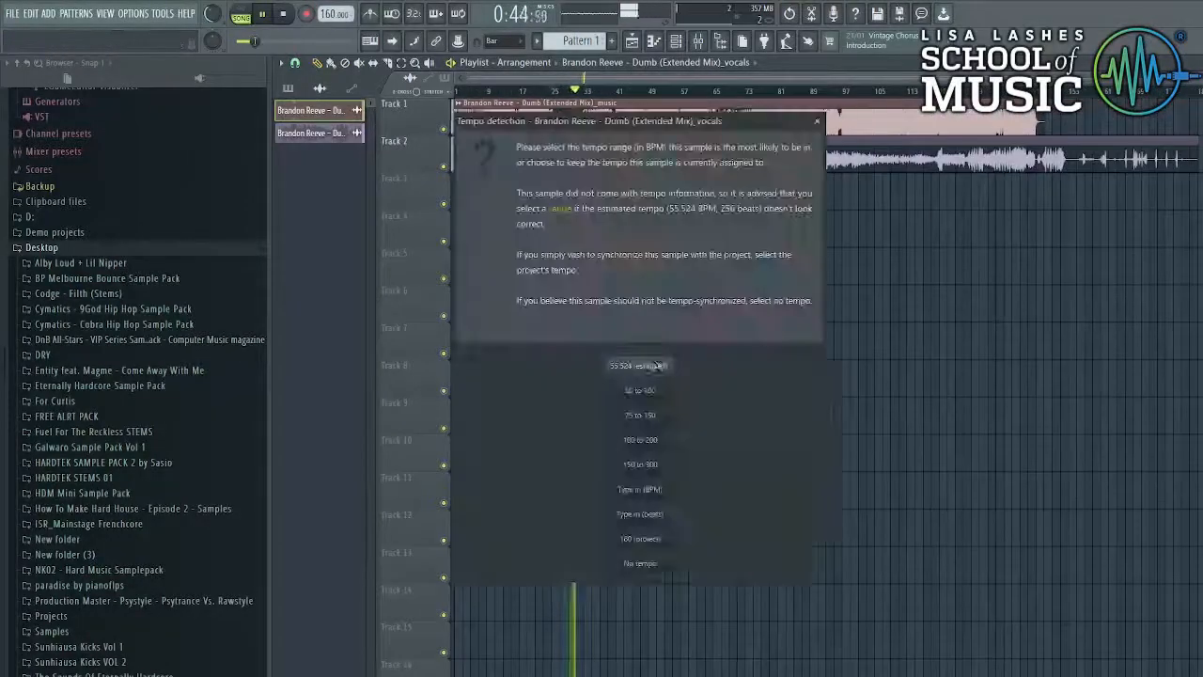
pyautogui.click(646, 444)
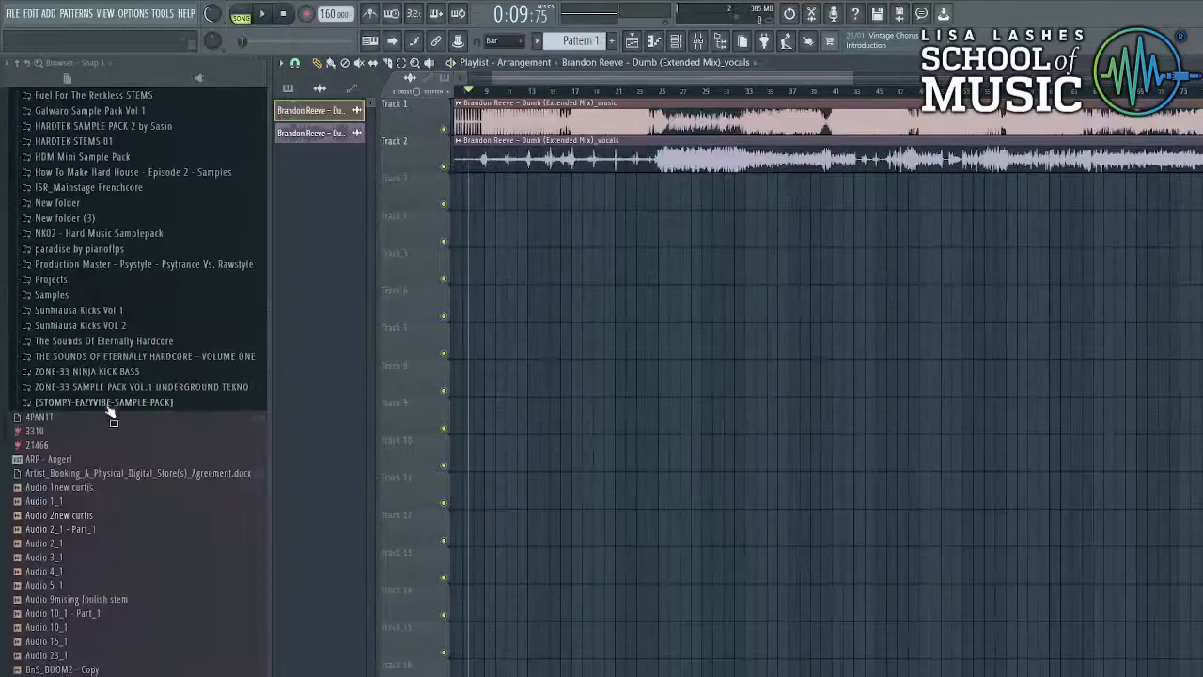
# - From HDM Mini Sample Pack > Kick, place HDM Kick 05 on Track 3 and check its channel settings
pyautogui.scroll(3, 99, 319)
pyautogui.click(75, 242)
pyautogui.click(73, 287)
pyautogui.click(75, 303)
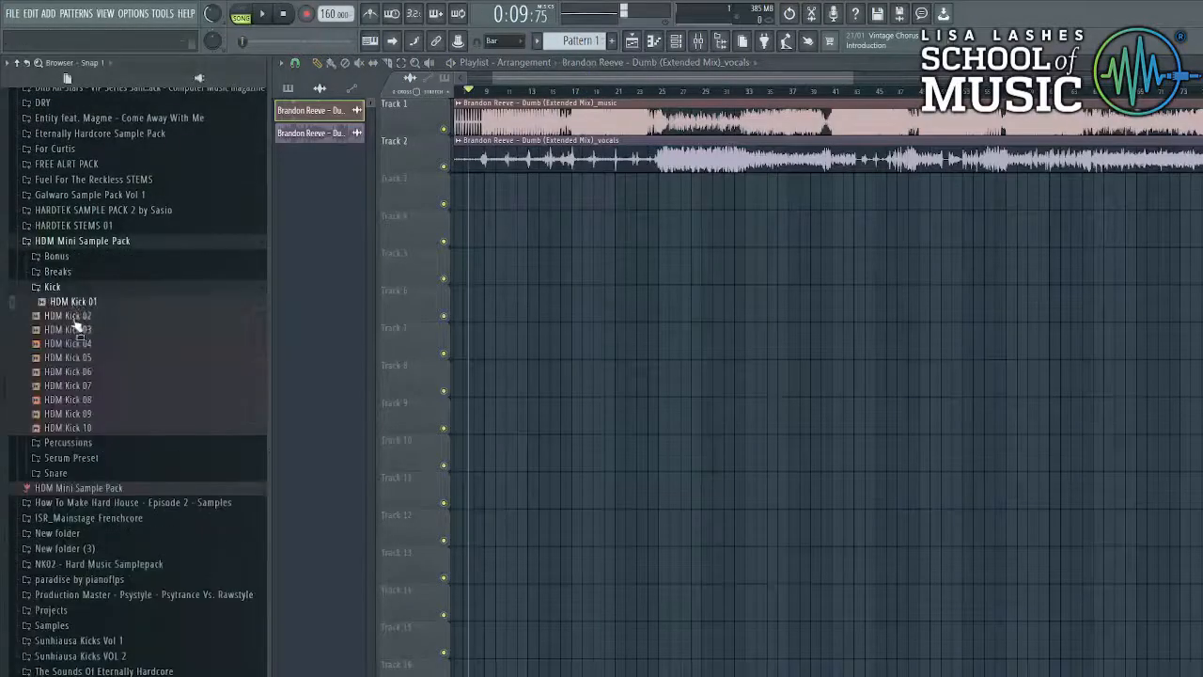
pyautogui.moveTo(80, 362); pyautogui.dragTo(1010, 199)
pyautogui.scroll(5, 465, 199)
pyautogui.doubleClick(1007, 195)
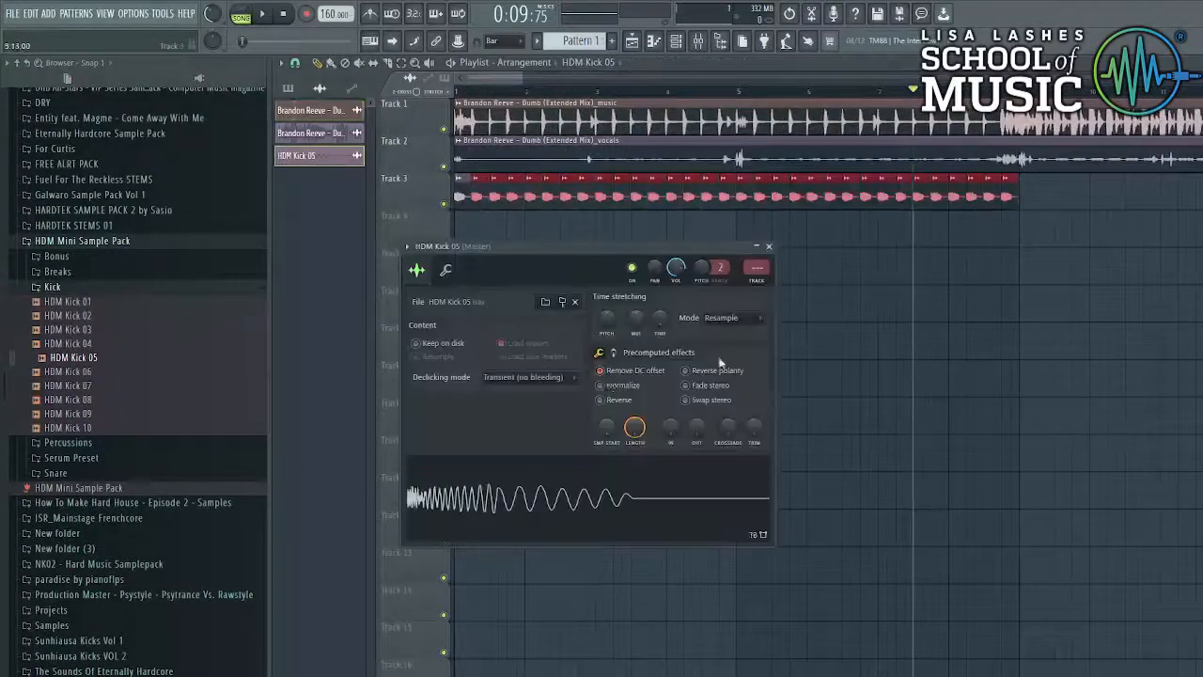
pyautogui.press('Escape')
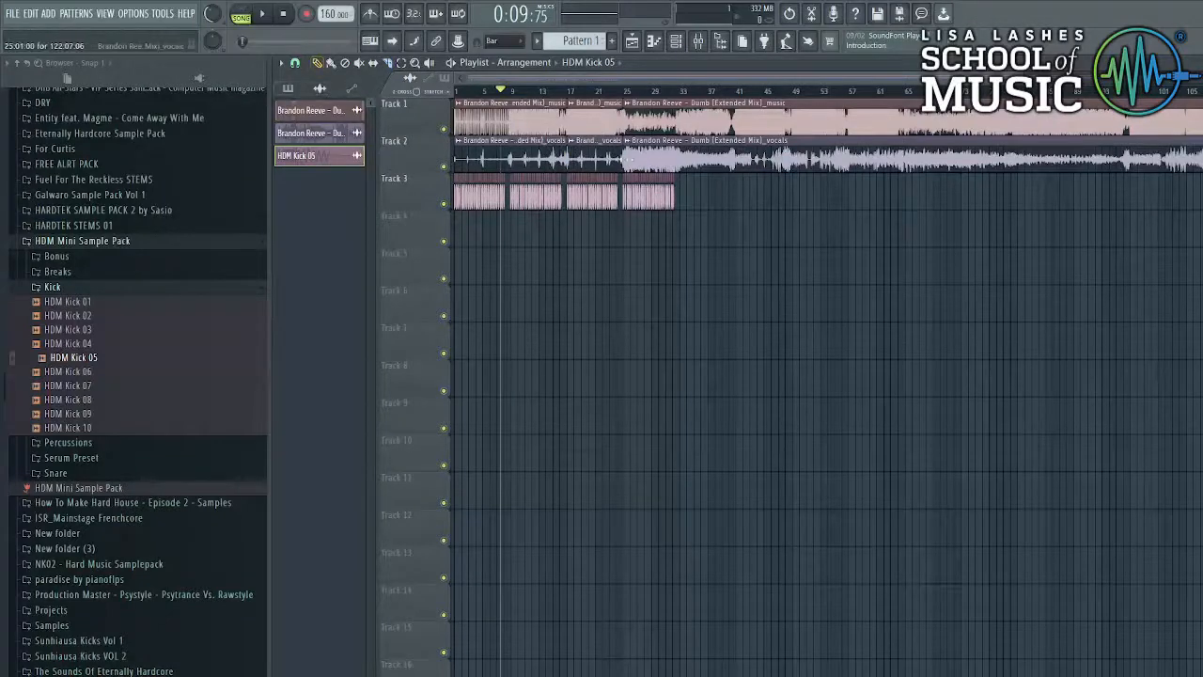
# - Move the long music and vocals stems later so they start at bar 33
pyautogui.moveTo(759, 204); pyautogui.dragTo(729, 106)
pyautogui.moveTo(722, 124); pyautogui.dragTo(779, 126)
pyautogui.click(623, 140)
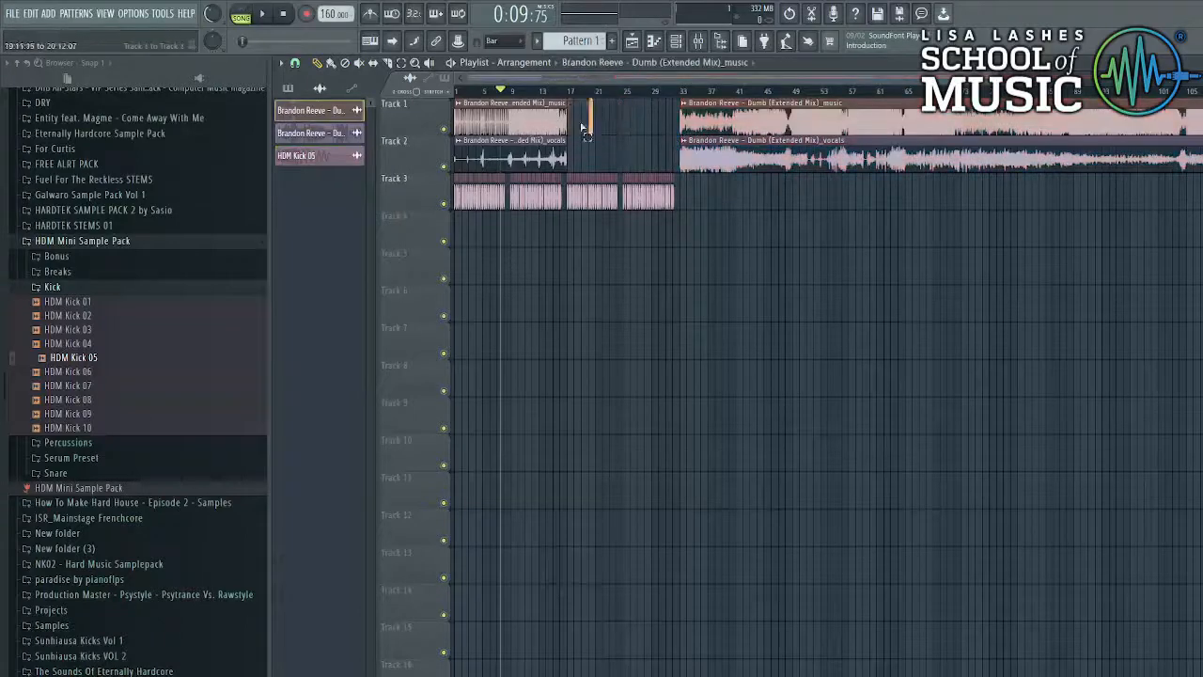
# - Duplicate the intro music clip with Ctrl+B and butt the copy against the original
pyautogui.moveTo(582, 127); pyautogui.dragTo(560, 126)
pyautogui.scroll(5, 593, 119)
pyautogui.hotkey('ctrl', 'b')
pyautogui.scroll(-4, 605, 117)
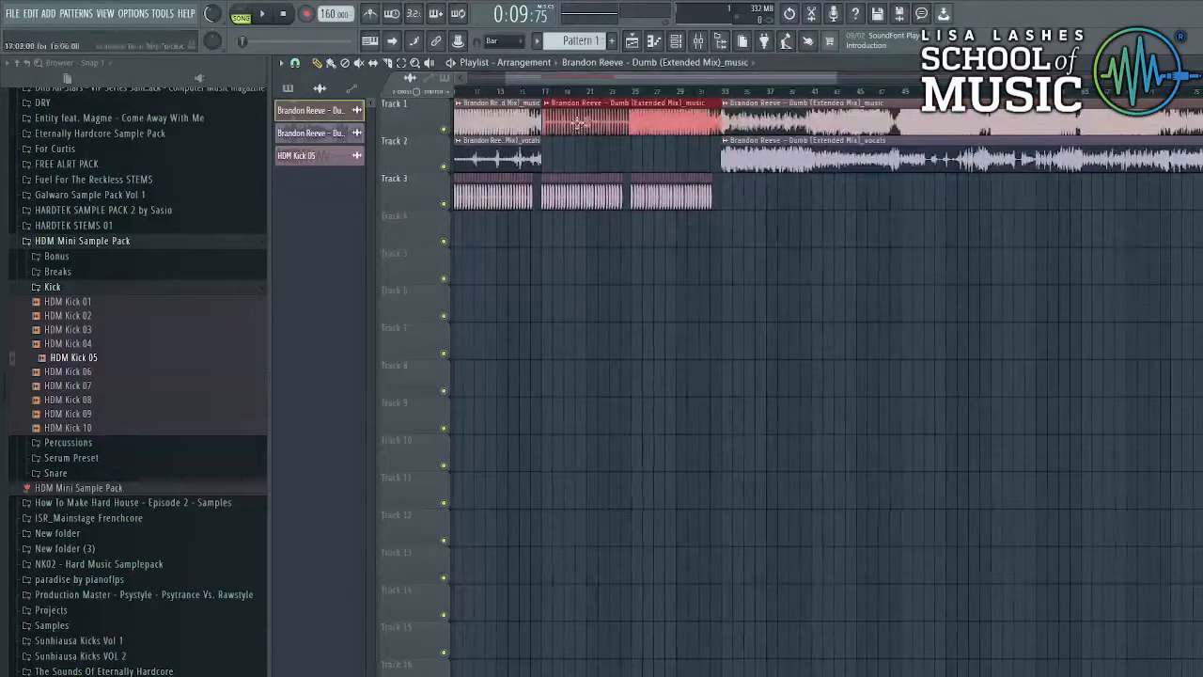
pyautogui.scroll(7, 539, 131)
pyautogui.moveTo(534, 122); pyautogui.dragTo(523, 122)
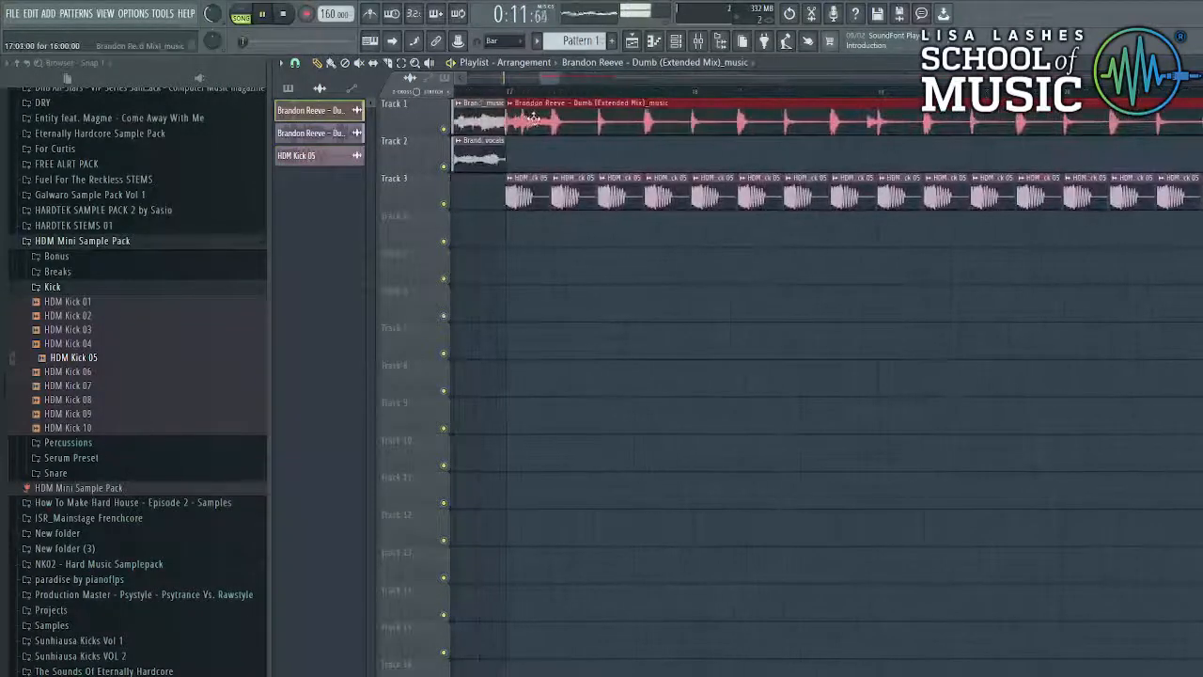
pyautogui.scroll(-5, 519, 158)
pyautogui.scroll(-6, 521, 160)
# - Duplicate and slice the opening vocals near bar 9 to fill the gap, then add Breaks 01 to Track 4
pyautogui.moveTo(542, 169); pyautogui.dragTo(510, 145)
pyautogui.scroll(6, 510, 143)
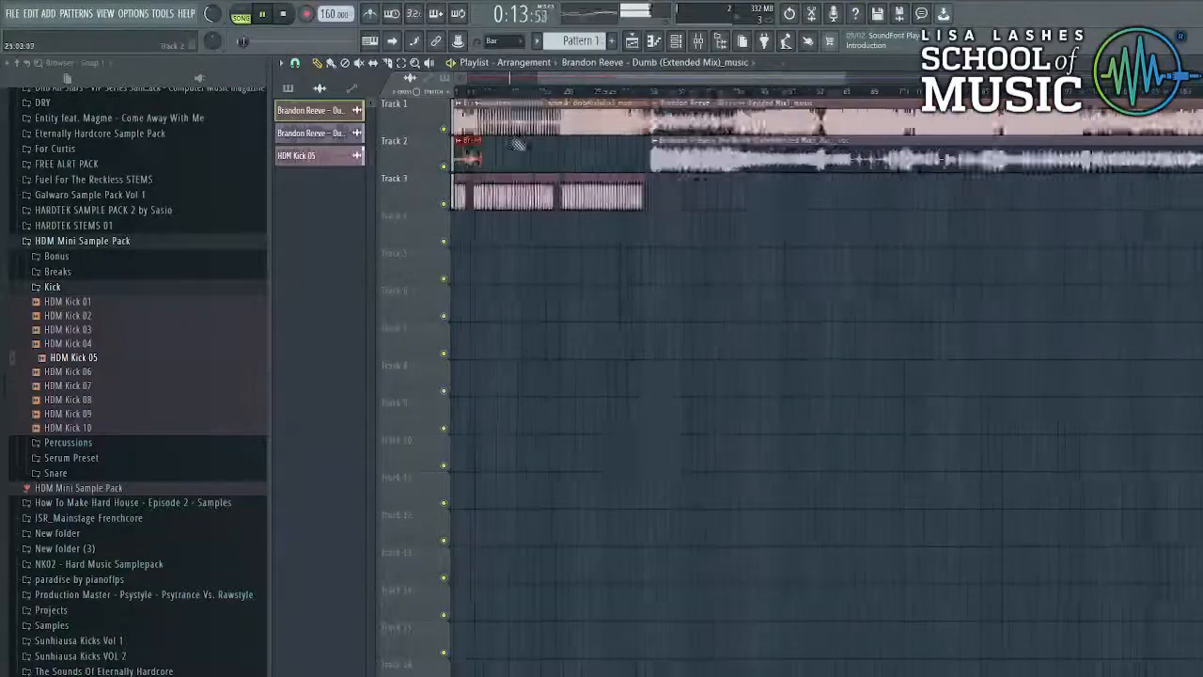
pyautogui.hotkey('ctrl', 'b')
pyautogui.scroll(-4, 507, 145)
pyautogui.scroll(-4, 510, 153)
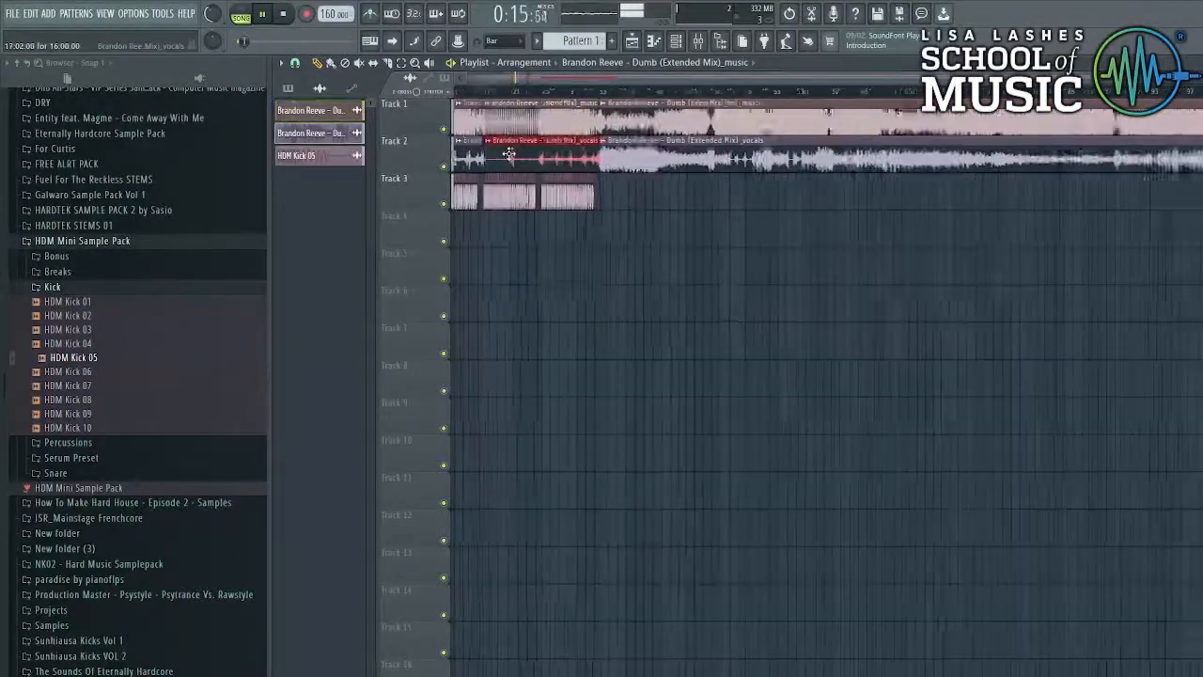
pyautogui.scroll(2, 503, 108)
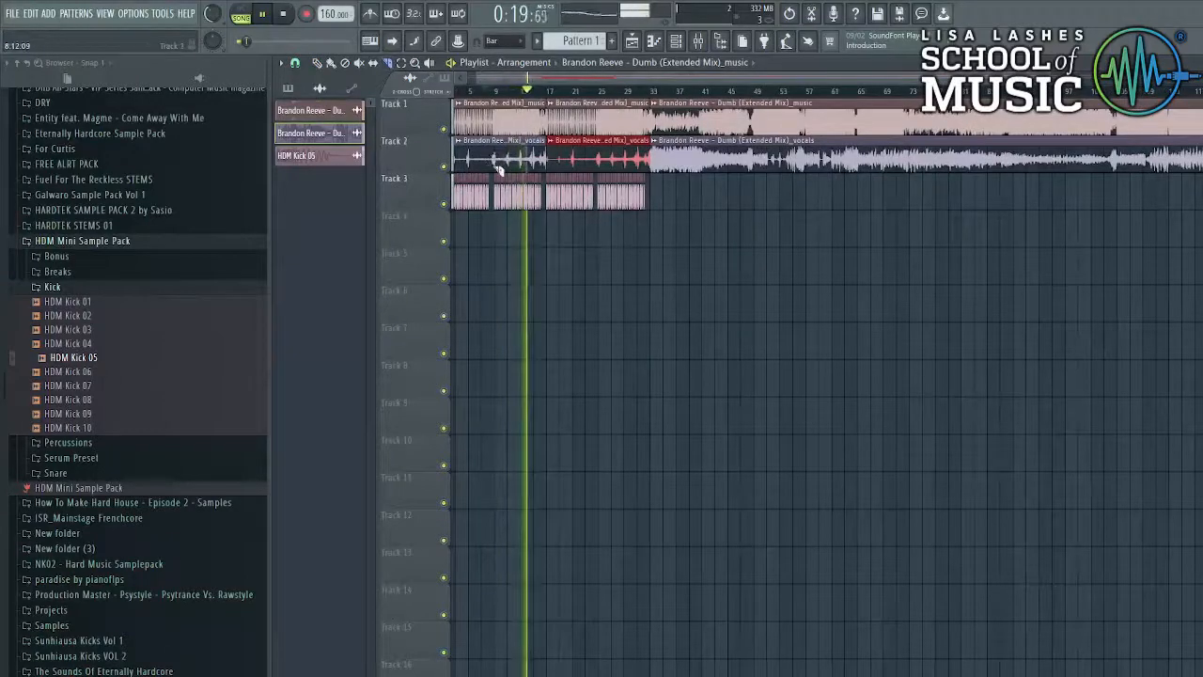
pyautogui.moveTo(498, 172); pyautogui.dragTo(498, 137)
pyautogui.click(318, 63)
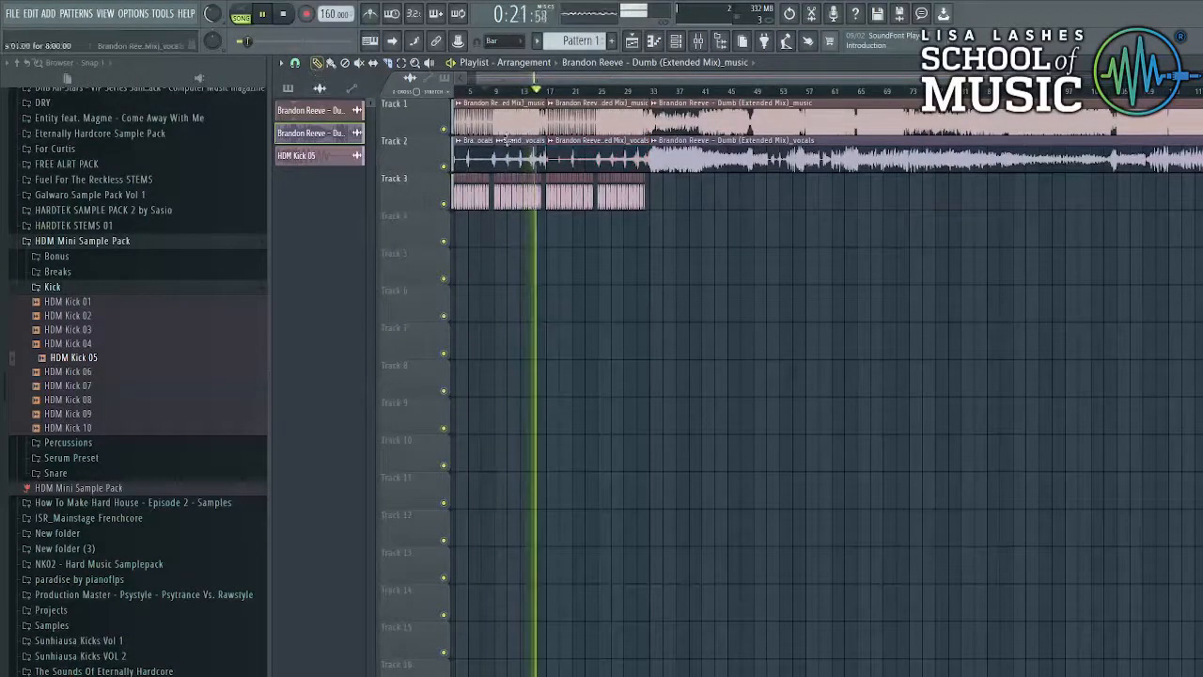
pyautogui.rightClick(554, 159)
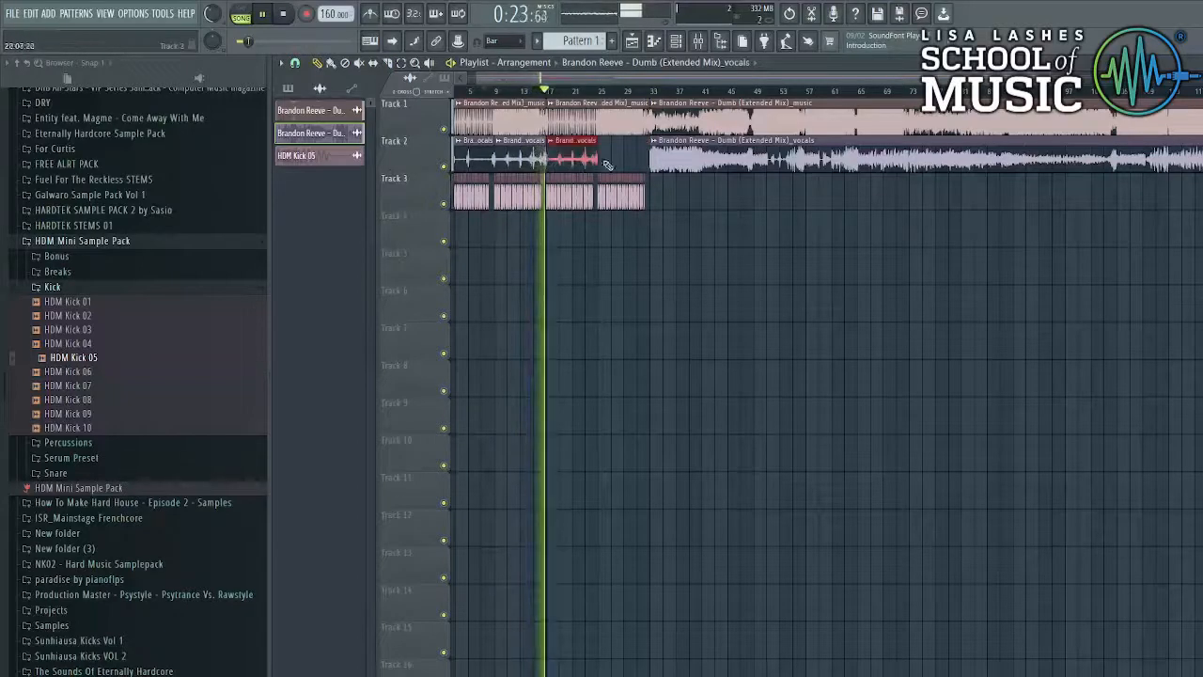
pyautogui.click(608, 165)
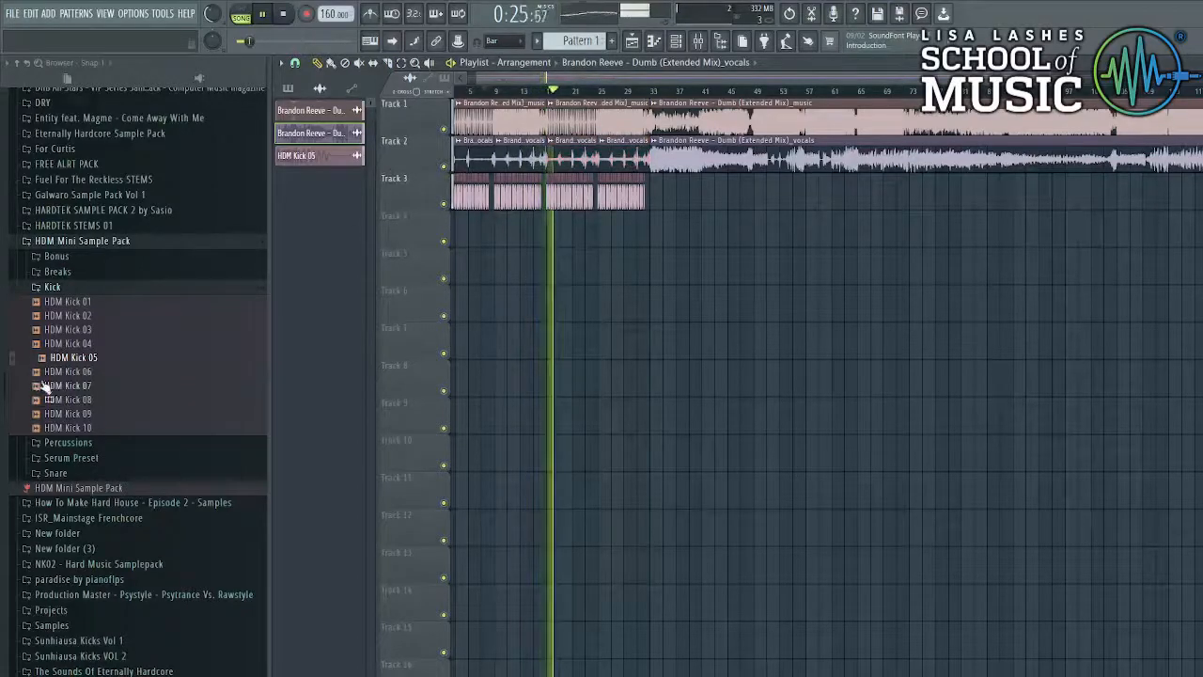
pyautogui.scroll(-7, 94, 517)
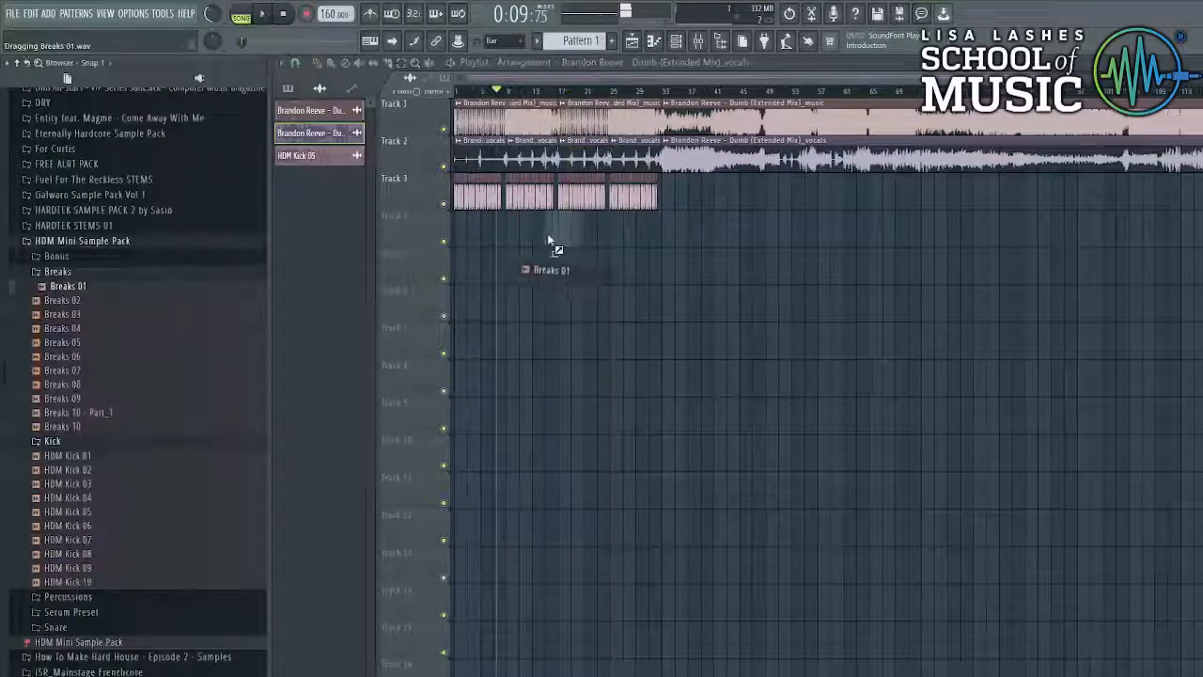
pyautogui.moveTo(547, 233); pyautogui.dragTo(555, 235)
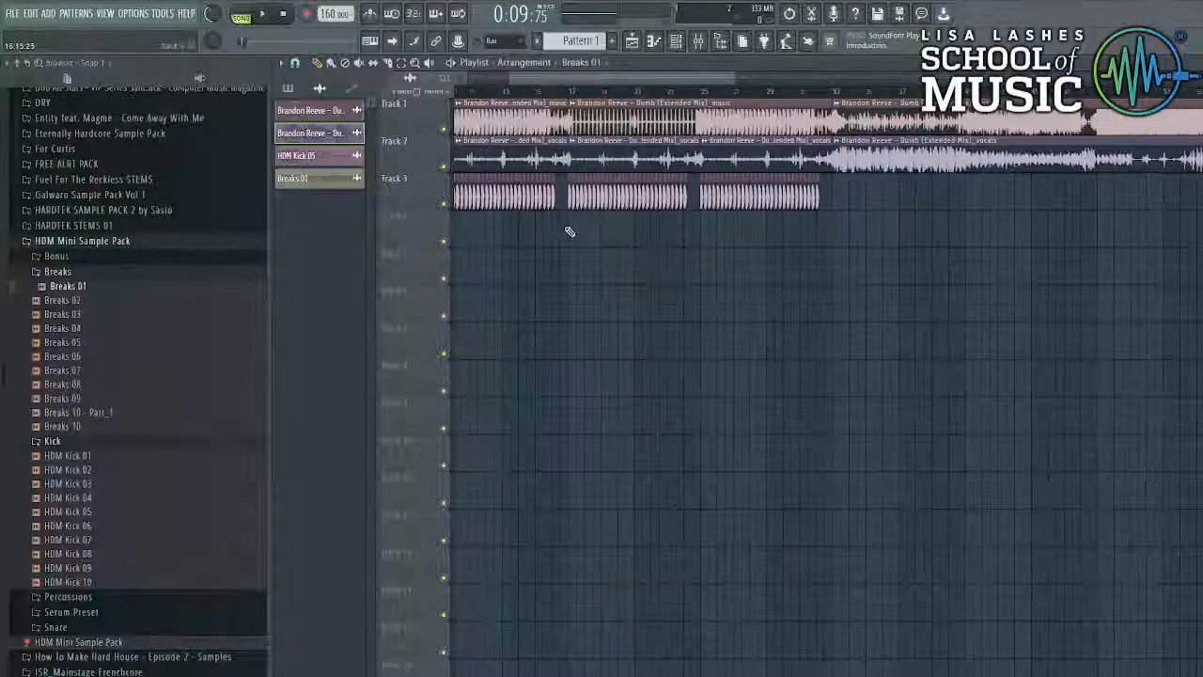
# - Fit the Breaks 01 loop to the project tempo and play it back
pyautogui.click(572, 216)
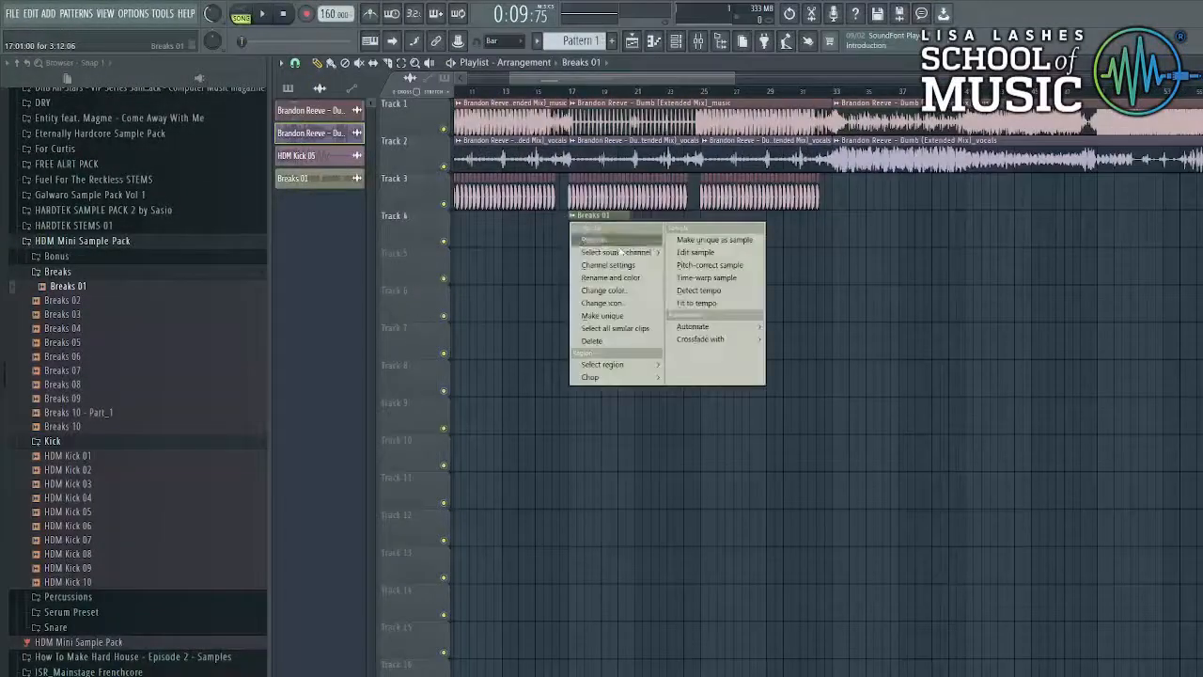
pyautogui.click(699, 307)
pyautogui.click(617, 364)
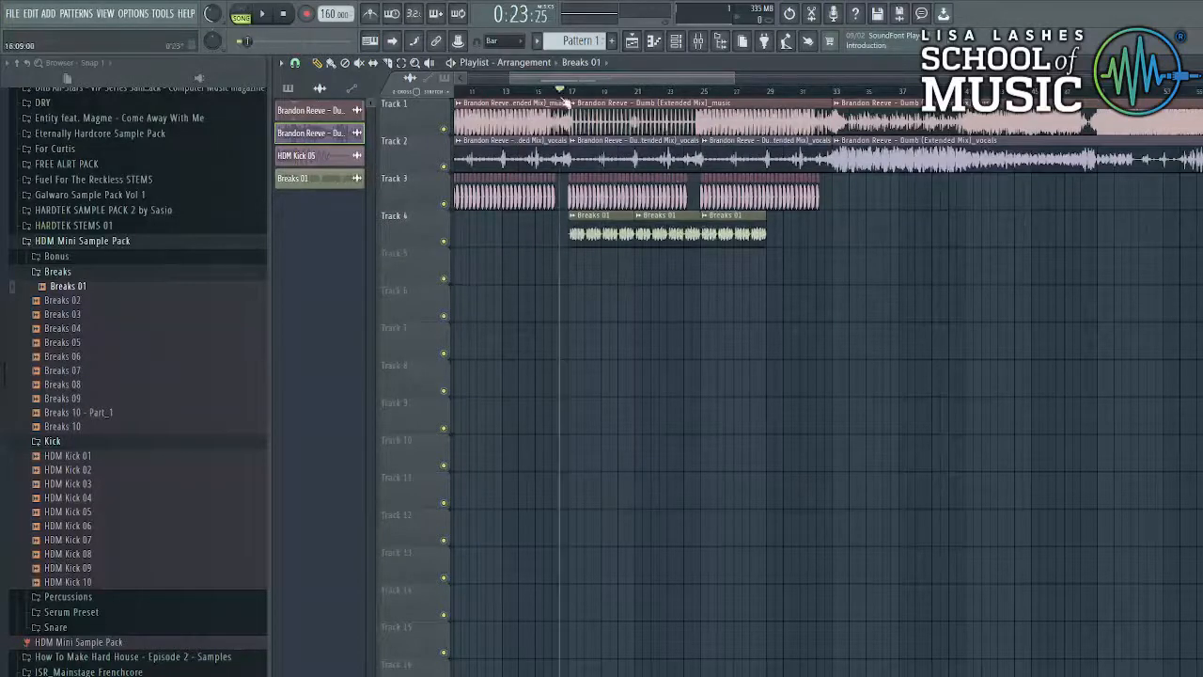
pyautogui.press('space')
# - Add a fourth Breaks 01 clip trimmed to end near bar 32, then make the music clip unique
pyautogui.click(784, 234)
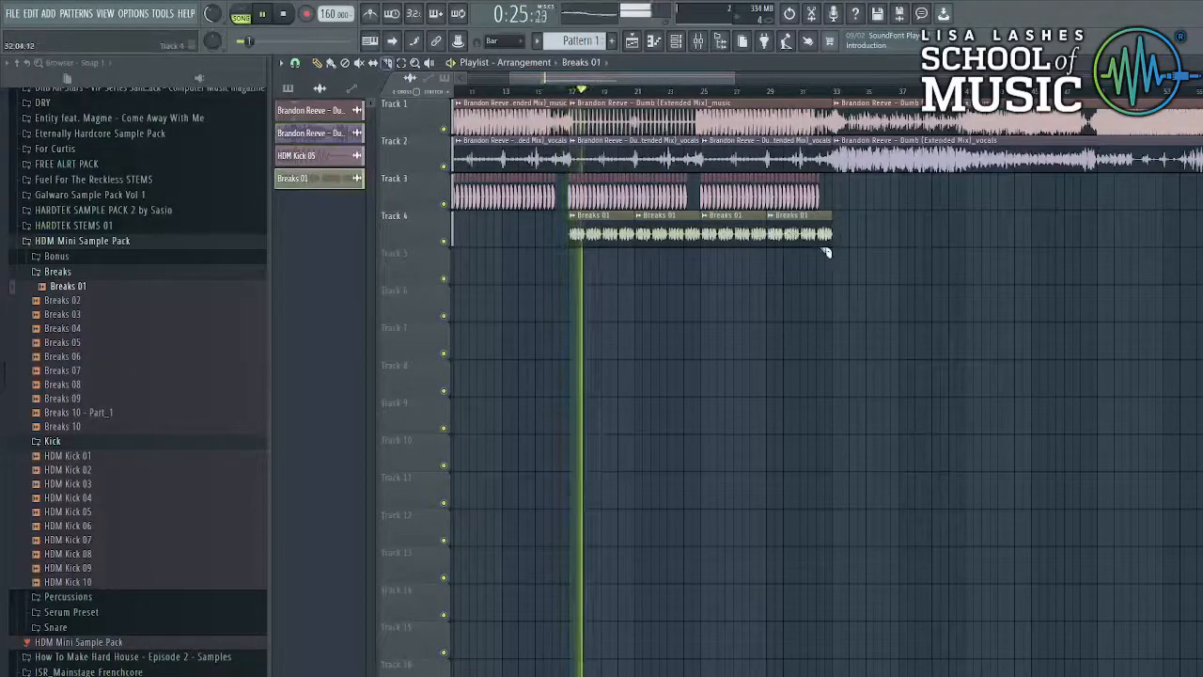
pyautogui.moveTo(821, 249); pyautogui.dragTo(820, 224)
pyautogui.rightClick(824, 230)
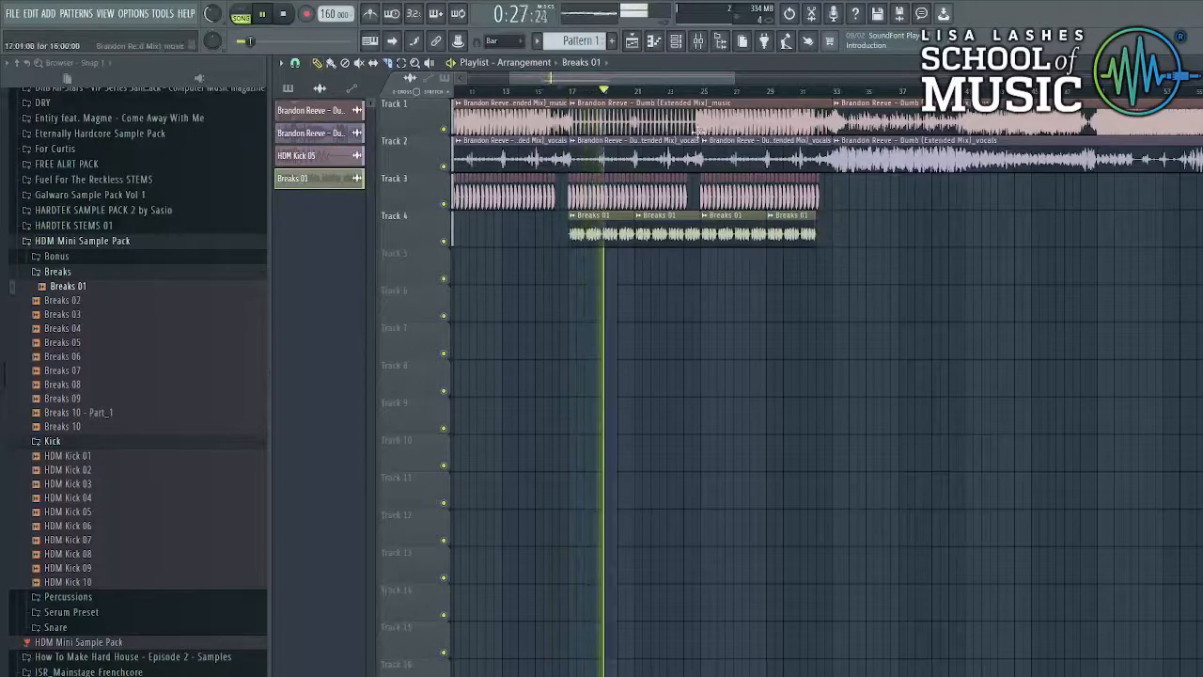
pyautogui.scroll(-4, 687, 134)
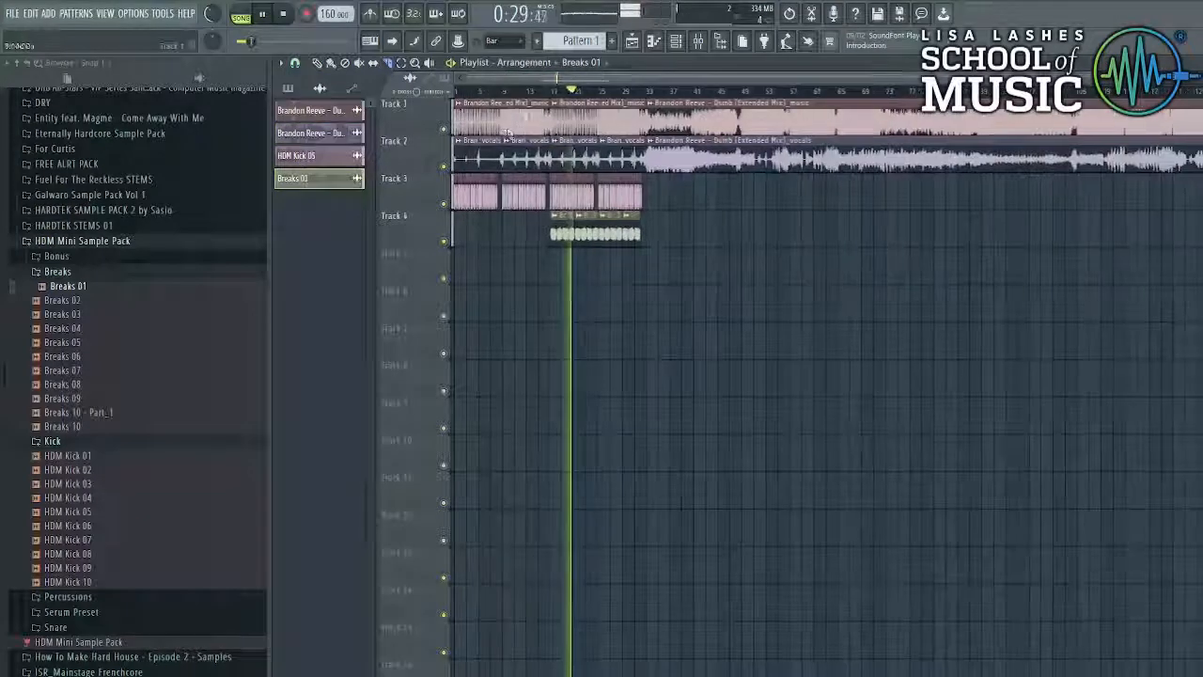
pyautogui.press('space')
pyautogui.click(458, 103)
pyautogui.click(554, 206)
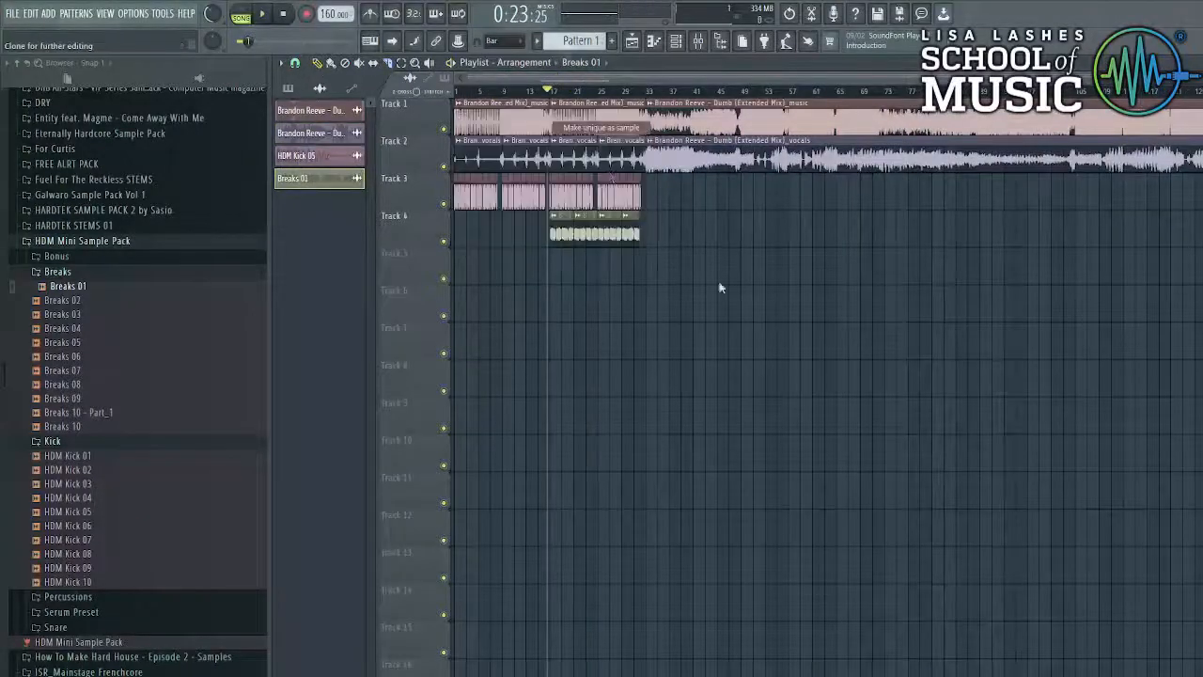
# - Use the unique copy for the next intro music clip and route its sample to its own mixer insert
pyautogui.rightClick(571, 120)
pyautogui.click(488, 121)
pyautogui.doubleClick(546, 122)
pyautogui.moveTo(650, 164); pyautogui.dragTo(650, 156)
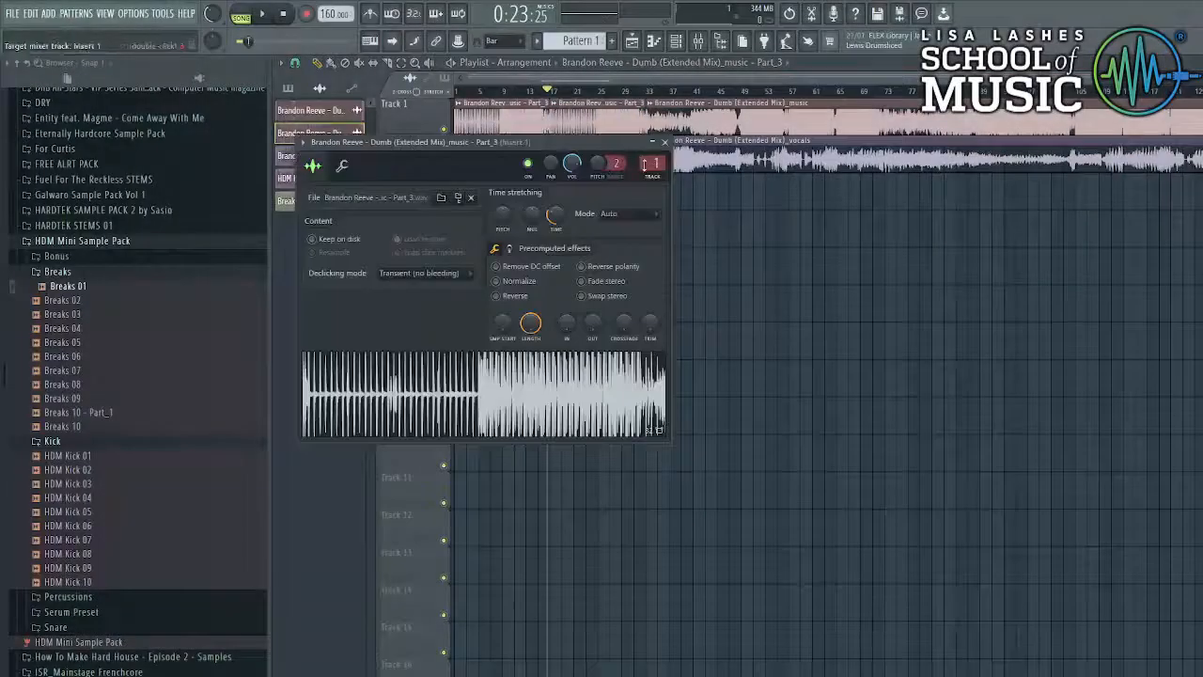
# - Load Kickstart on that mixer insert with a tighter ducking curve preset
pyautogui.click(698, 41)
pyautogui.click(1139, 105)
pyautogui.click(977, 432)
pyautogui.click(575, 395)
pyautogui.press('space')
pyautogui.click(631, 41)
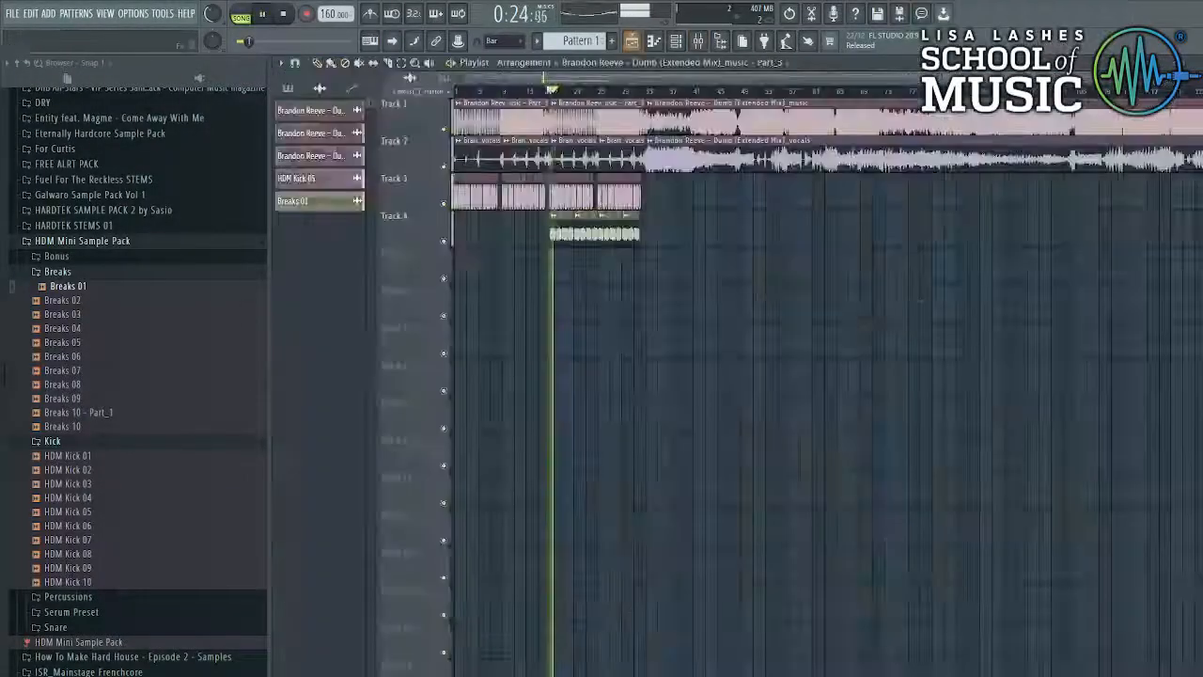
# - Insert an empty track and move the main music clip down to Track 6
pyautogui.rightClick(419, 137)
pyautogui.click(451, 380)
pyautogui.press('space')
pyautogui.moveTo(686, 150); pyautogui.dragTo(671, 130)
pyautogui.moveTo(671, 122); pyautogui.dragTo(673, 304)
# - Move all the vocal clips down to Track 8 and the kick clips onto their own track
pyautogui.moveTo(703, 228); pyautogui.dragTo(563, 194)
pyautogui.moveTo(722, 155); pyautogui.dragTo(494, 378)
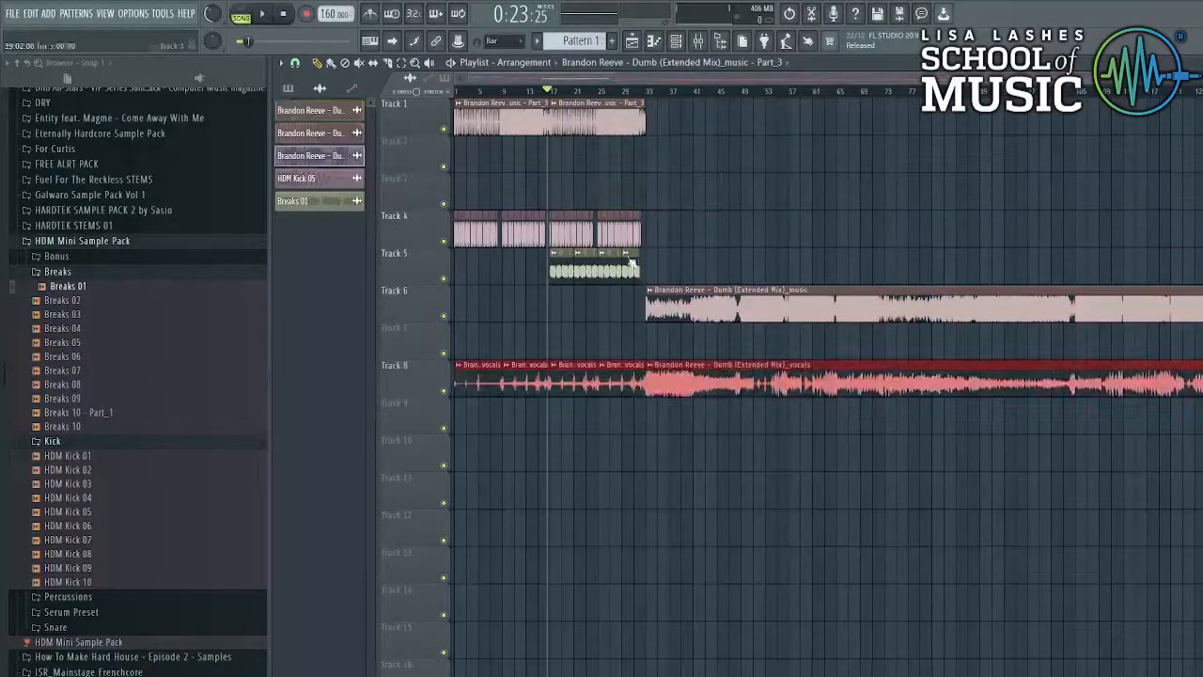
pyautogui.moveTo(649, 260); pyautogui.dragTo(564, 271)
pyautogui.press('Delete')
pyautogui.moveTo(654, 235); pyautogui.dragTo(526, 158)
pyautogui.doubleClick(620, 142)
# - Route the kick to mixer Insert 2 and lower Insert 2's volume to 70%
pyautogui.moveTo(758, 266); pyautogui.dragTo(758, 259)
pyautogui.click(731, 317)
pyautogui.click(727, 344)
pyautogui.click(697, 41)
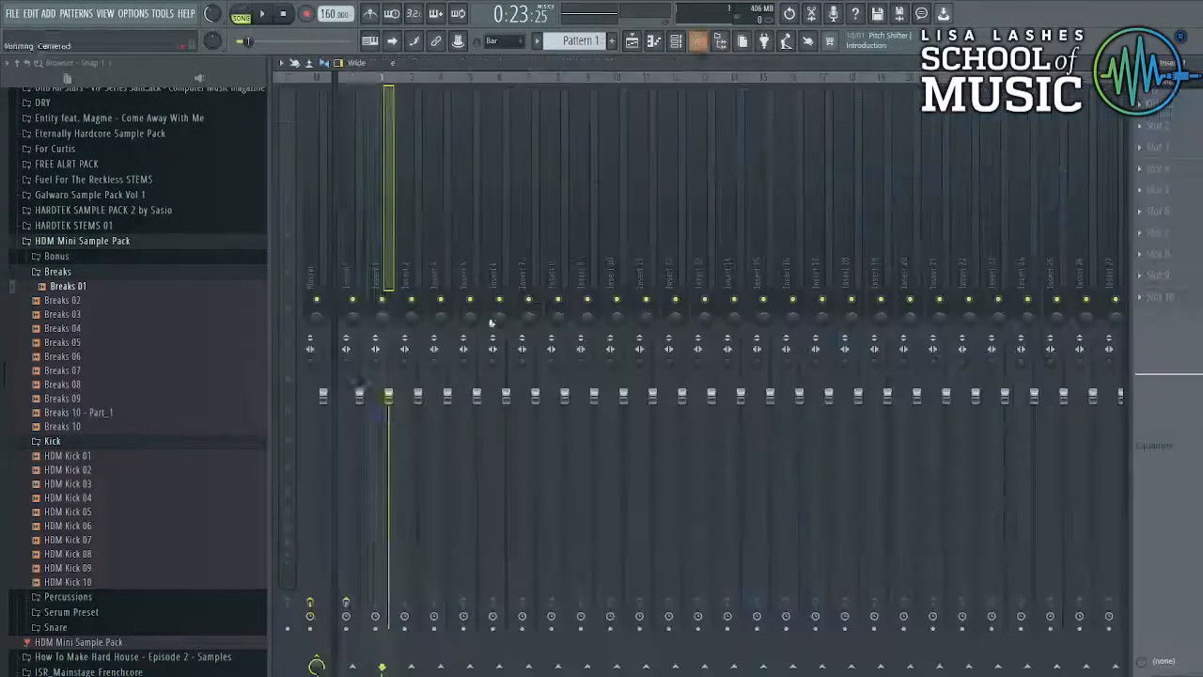
pyautogui.moveTo(359, 396); pyautogui.dragTo(388, 473)
pyautogui.press('space')
# - Add Fruity Soft Clipper to Insert 2's first effect slot
pyautogui.click(1140, 105)
pyautogui.moveTo(1164, 131)
pyautogui.click(959, 357)
pyautogui.click(560, 227)
# - Add Parametric EQ 2 to Insert 2 with a preset, high-pass at 60 Hz, low-pass near 13 kHz
pyautogui.click(1140, 126)
pyautogui.moveTo(1164, 154)
pyautogui.click(961, 529)
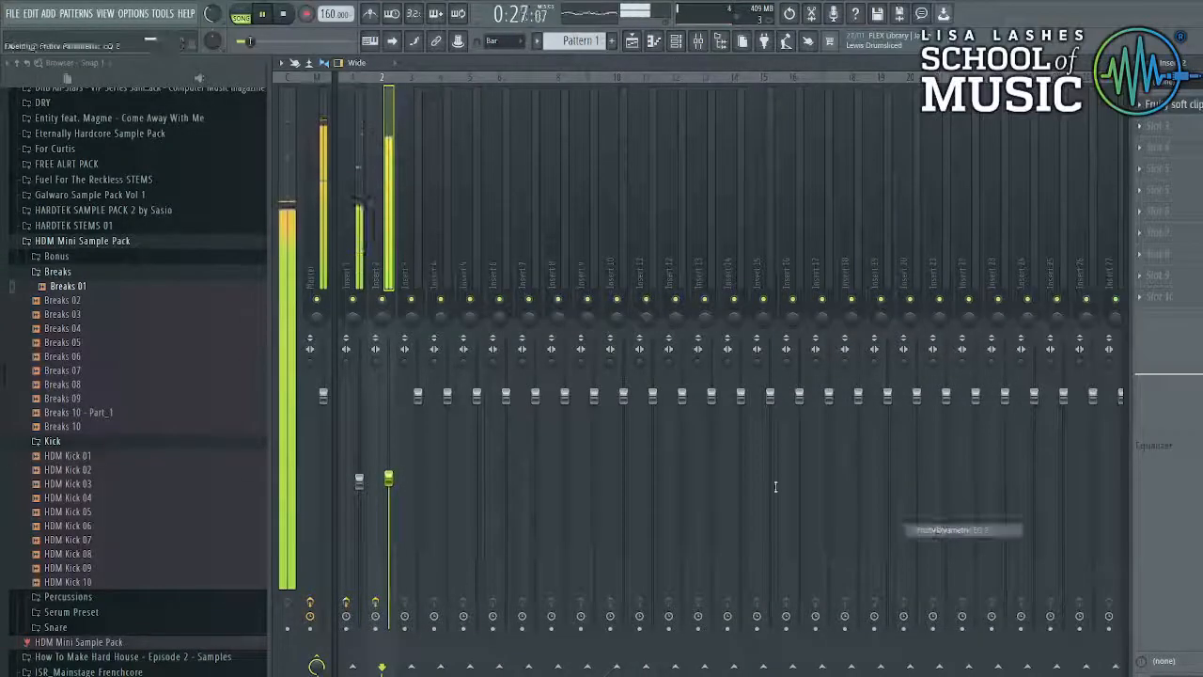
pyautogui.click(756, 247)
pyautogui.click(799, 321)
pyautogui.moveTo(428, 354); pyautogui.dragTo(463, 354)
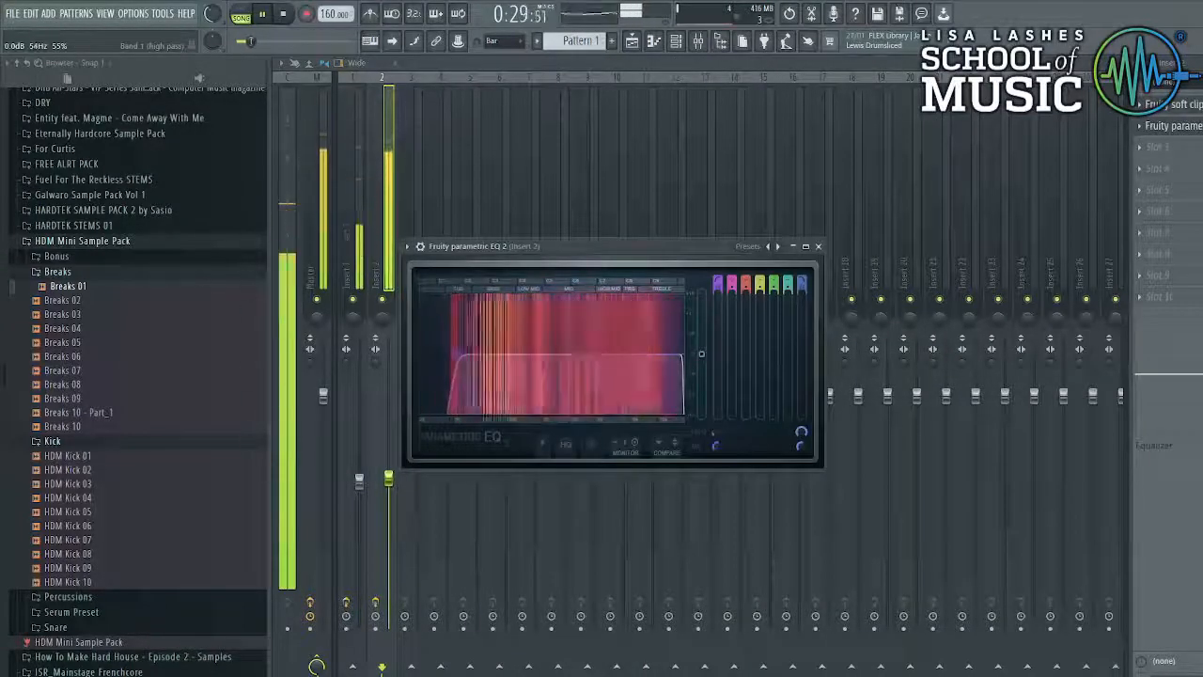
pyautogui.moveTo(675, 401); pyautogui.dragTo(667, 355)
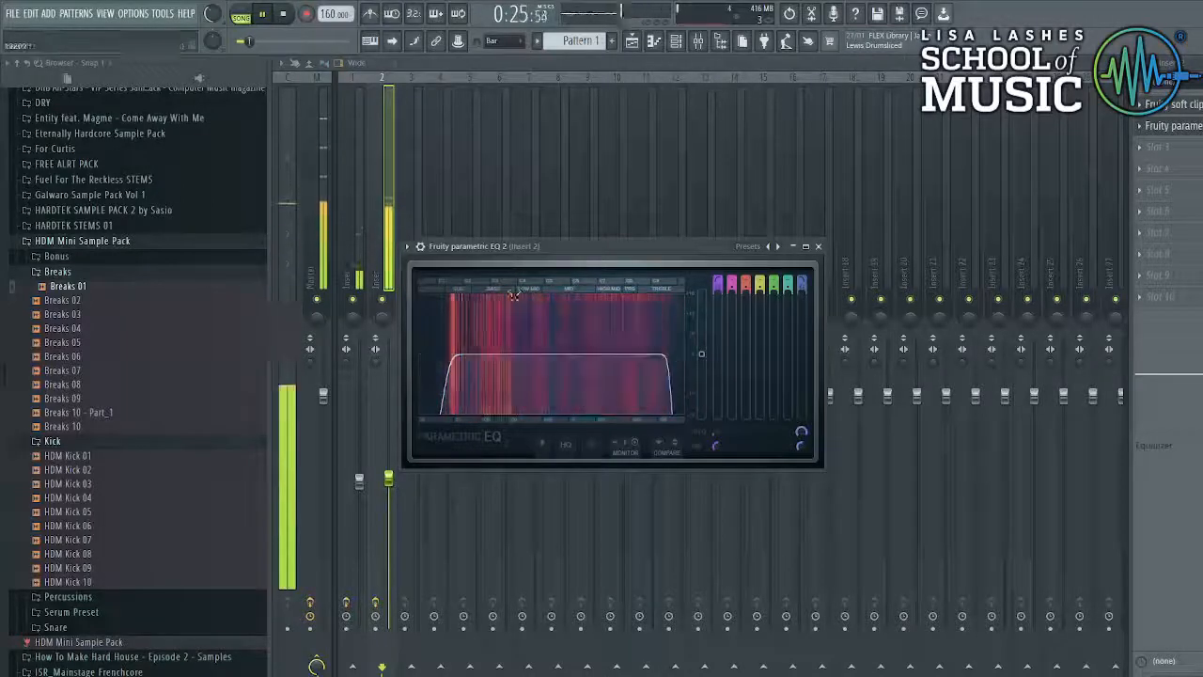
pyautogui.click(818, 246)
# - Add Fruity Reeverb 2 to Insert 1's second slot
pyautogui.click(354, 254)
pyautogui.click(1140, 126)
pyautogui.moveTo(1154, 144)
pyautogui.click(953, 196)
pyautogui.click(715, 213)
# - Add Parametric EQ 2 with a band-pass preset curve to Insert 1's slot 3
pyautogui.click(1140, 147)
pyautogui.moveTo(1154, 165)
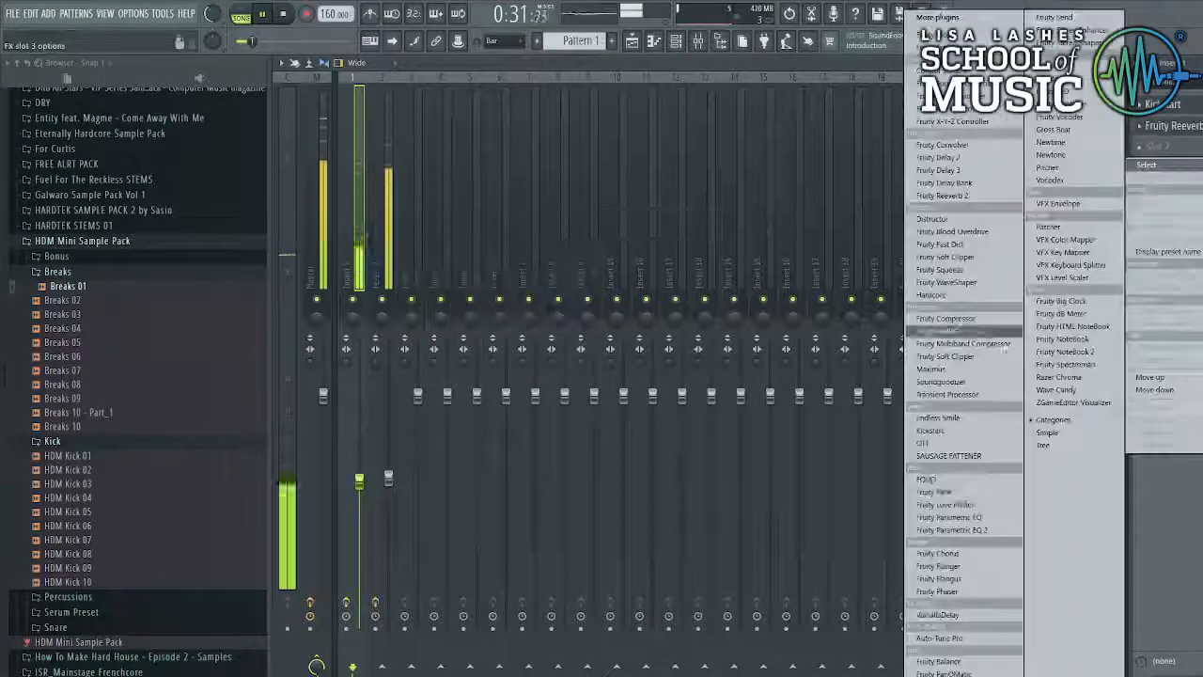
pyautogui.click(952, 529)
pyautogui.click(759, 228)
pyautogui.click(785, 310)
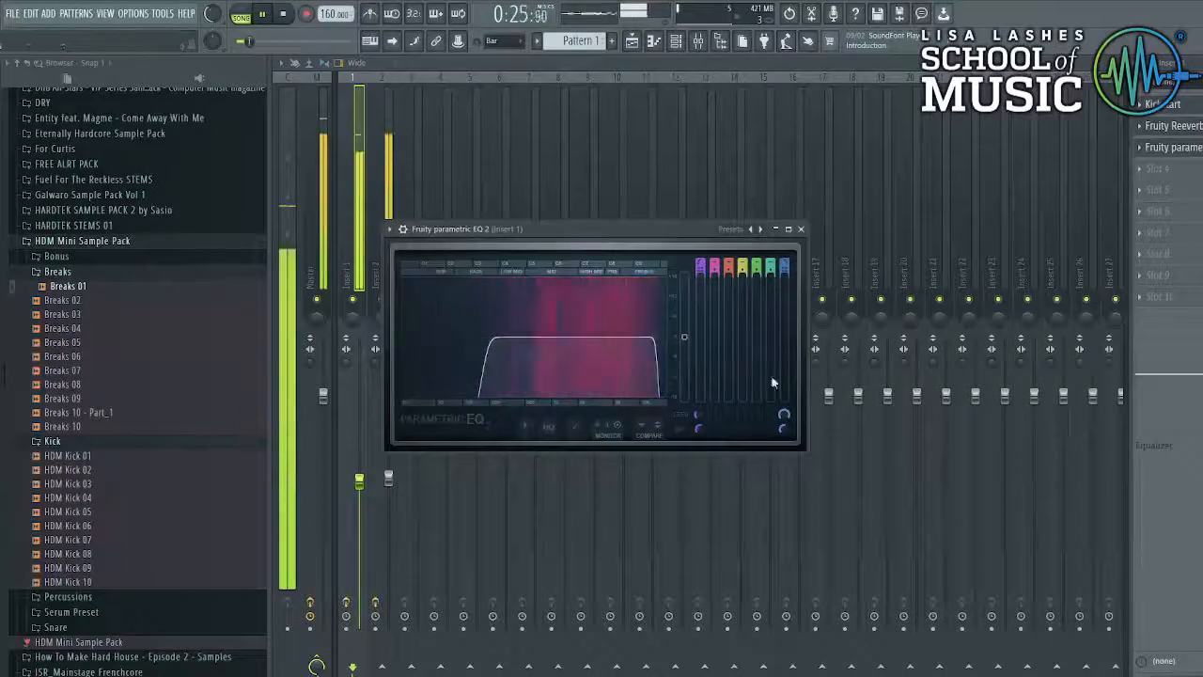
pyautogui.click(801, 228)
# - Add another Parametric EQ 2 in slot 4, cutting highs with band 7 and a deep notch near 10 kHz
pyautogui.click(1140, 168)
pyautogui.moveTo(1154, 186)
pyautogui.click(990, 529)
pyautogui.moveTo(641, 353); pyautogui.dragTo(666, 381)
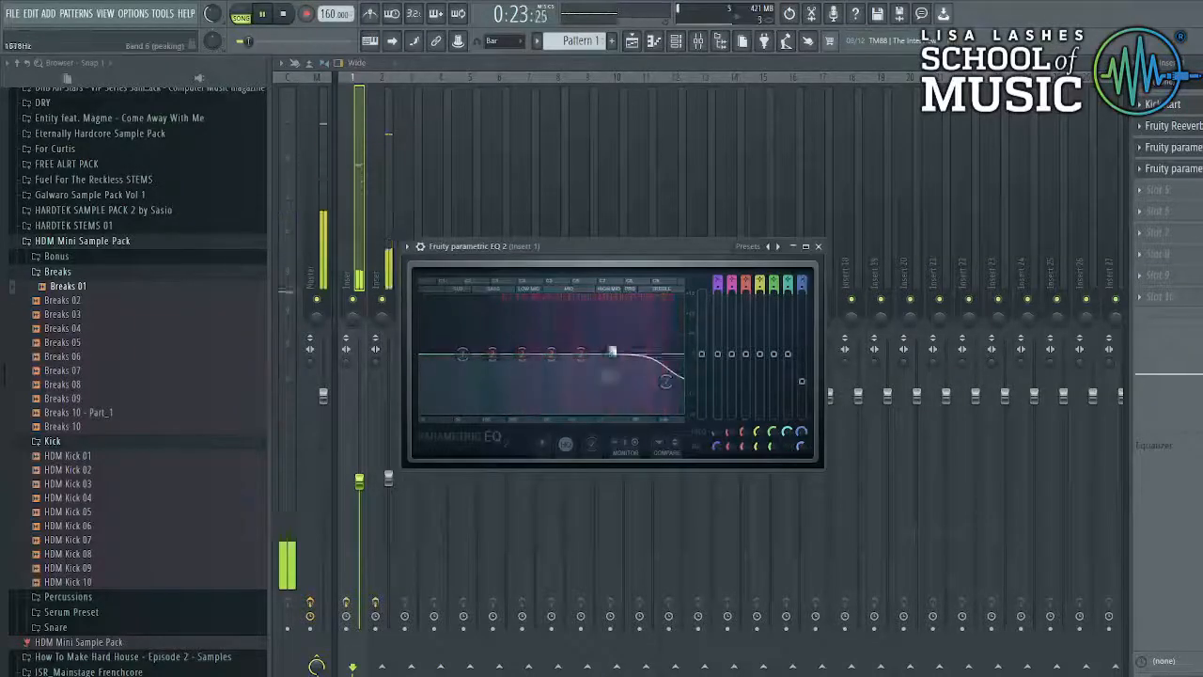
pyautogui.moveTo(611, 354); pyautogui.dragTo(654, 407)
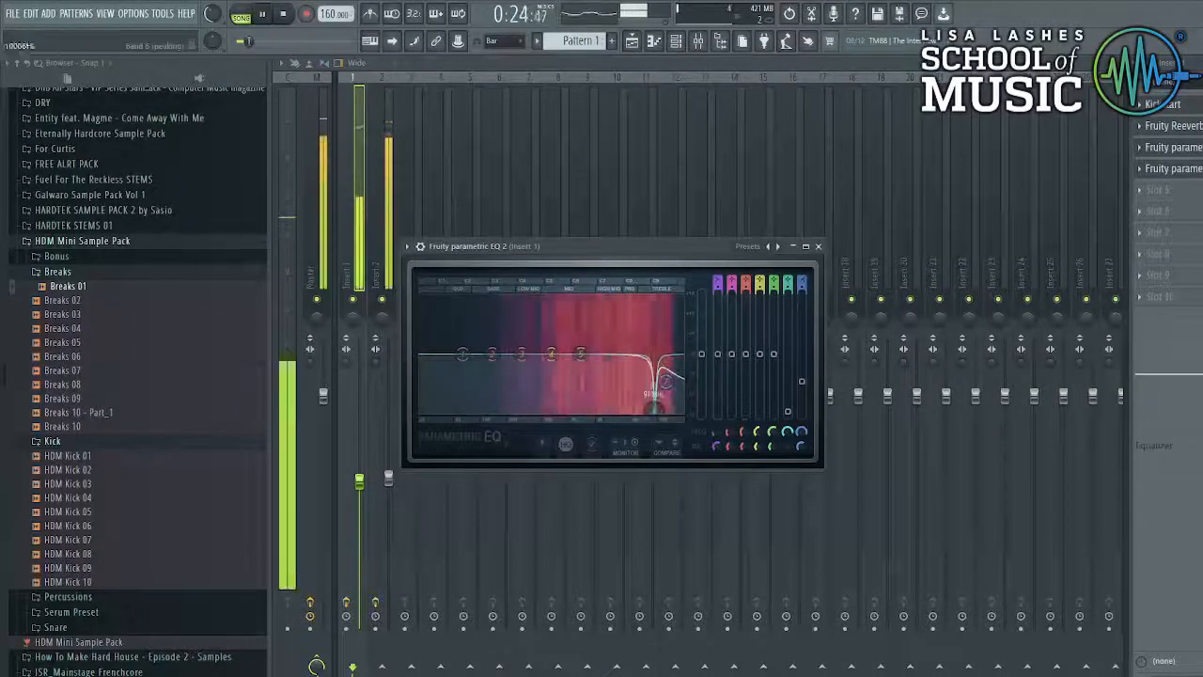
# - Notch band 5 near 7 kHz and band 4 near 1500 Hz, then lower Insert 1 to 50%
pyautogui.moveTo(644, 298); pyautogui.dragTo(640, 297)
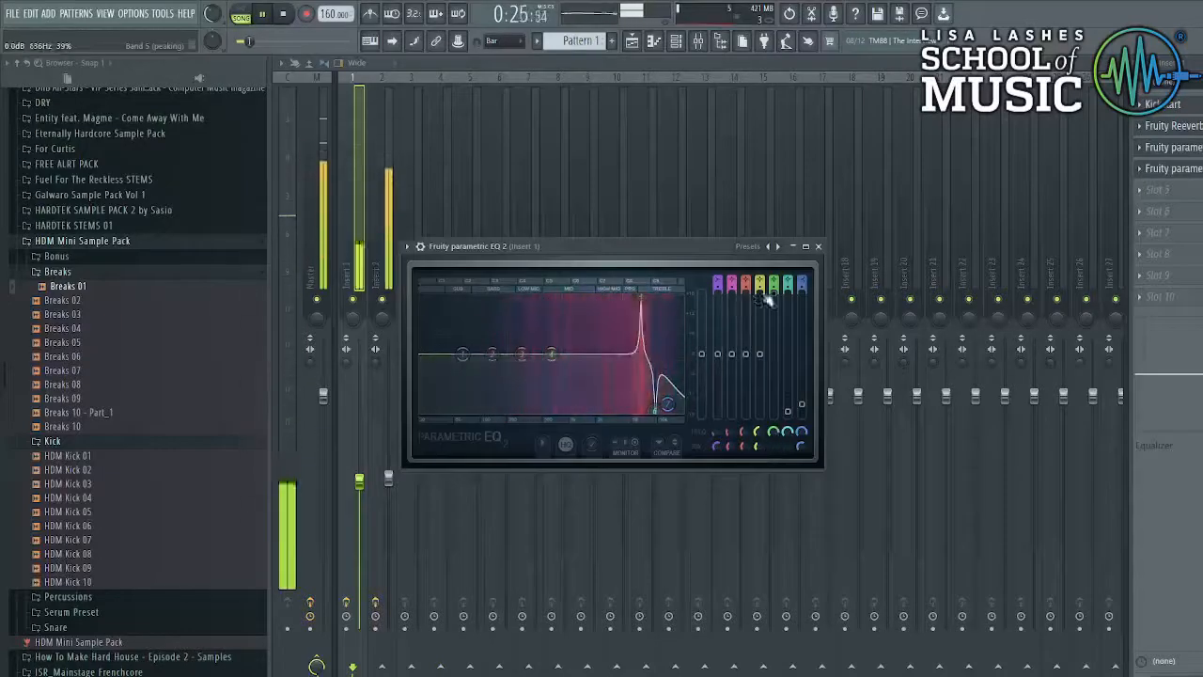
pyautogui.moveTo(774, 293); pyautogui.dragTo(774, 396)
pyautogui.moveTo(551, 353); pyautogui.dragTo(556, 299)
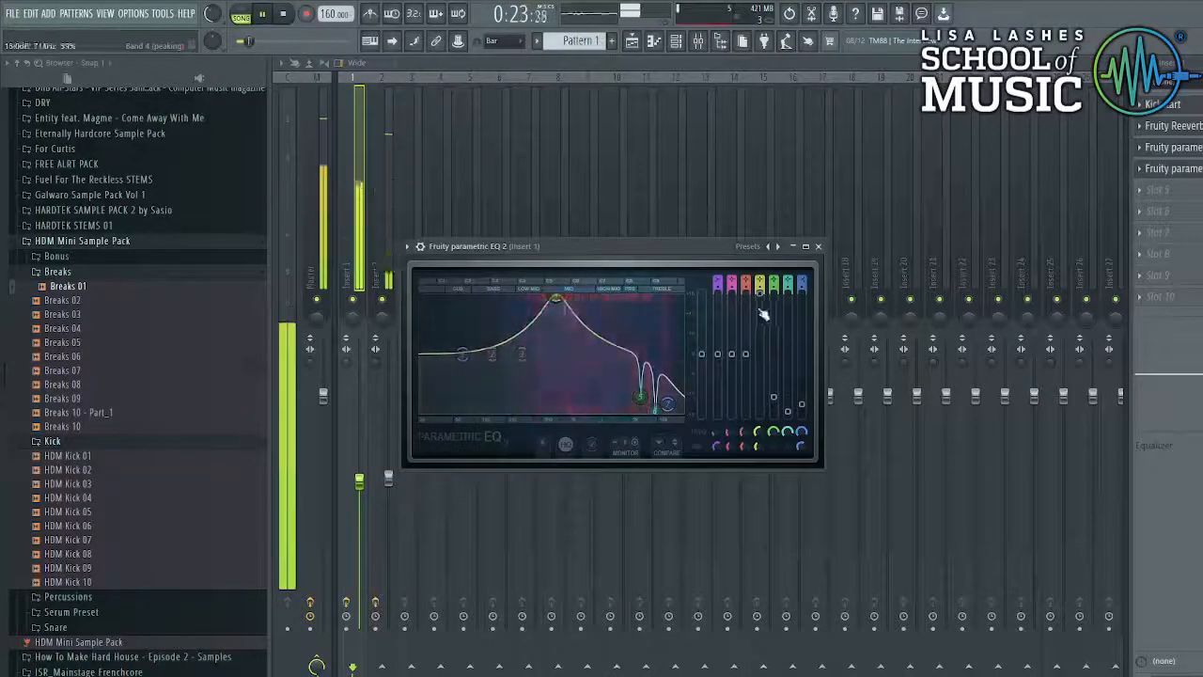
pyautogui.moveTo(759, 447); pyautogui.dragTo(759, 479)
pyautogui.moveTo(759, 293); pyautogui.dragTo(760, 407)
pyautogui.moveTo(519, 393); pyautogui.dragTo(578, 395)
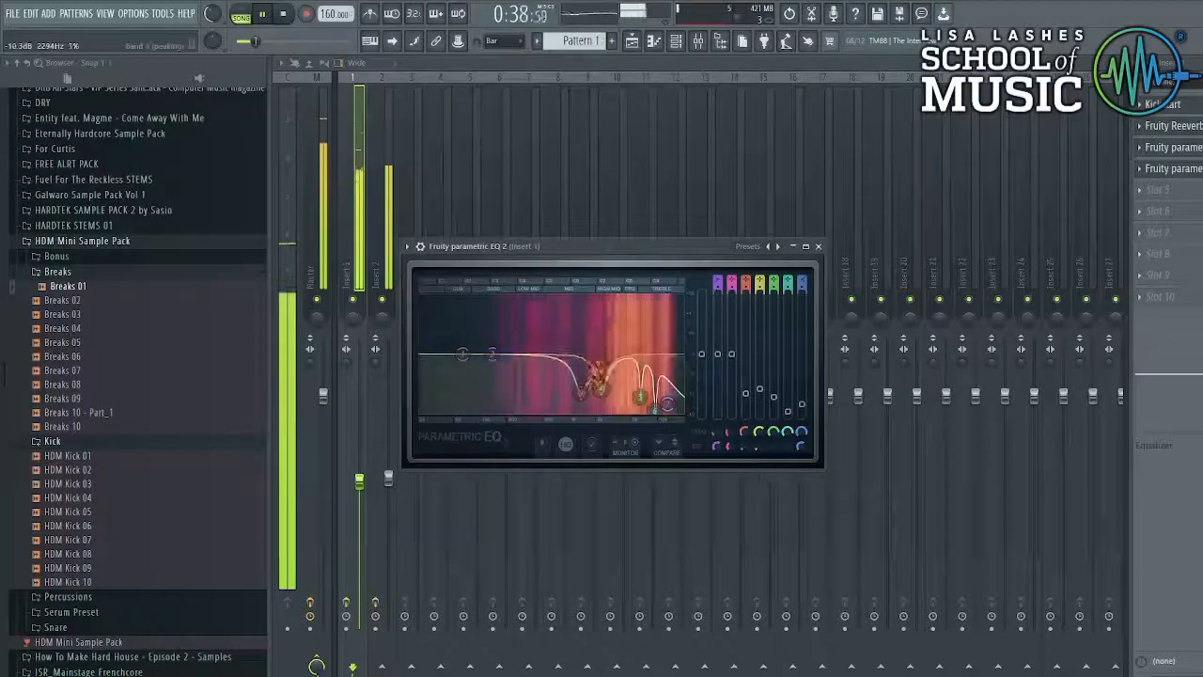
pyautogui.click(818, 246)
pyautogui.moveTo(359, 481); pyautogui.dragTo(388, 495)
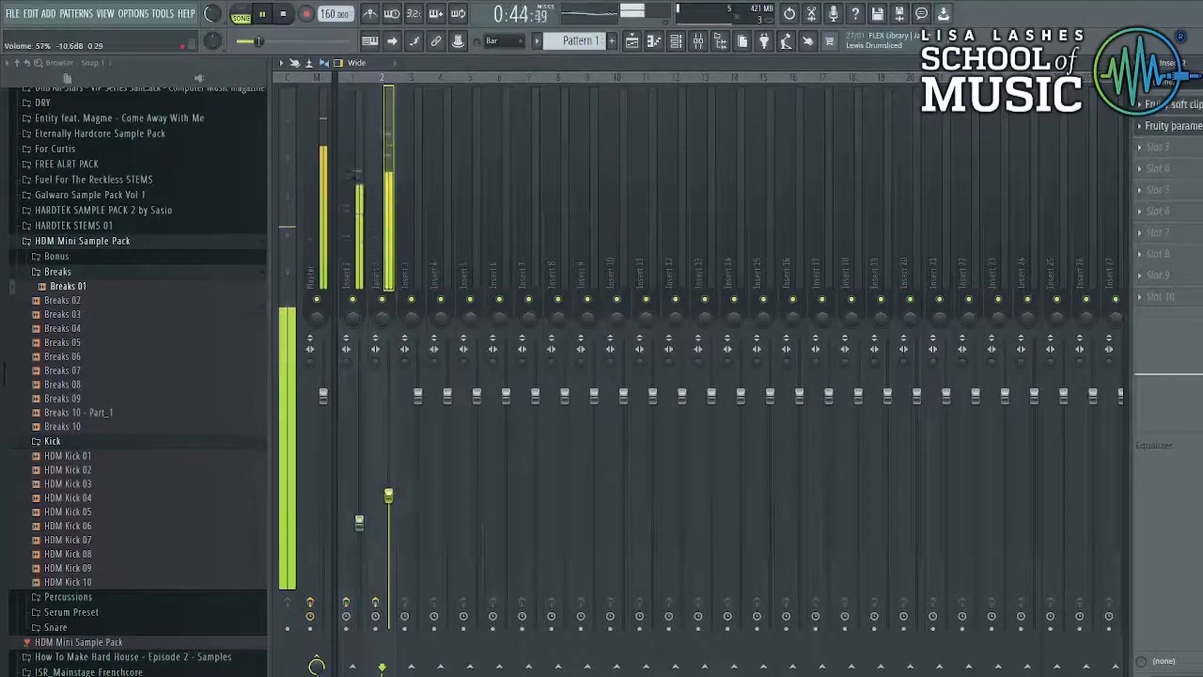
# - Set the sample's time-stretching mode to Stretch in its channel settings
pyautogui.click(645, 41)
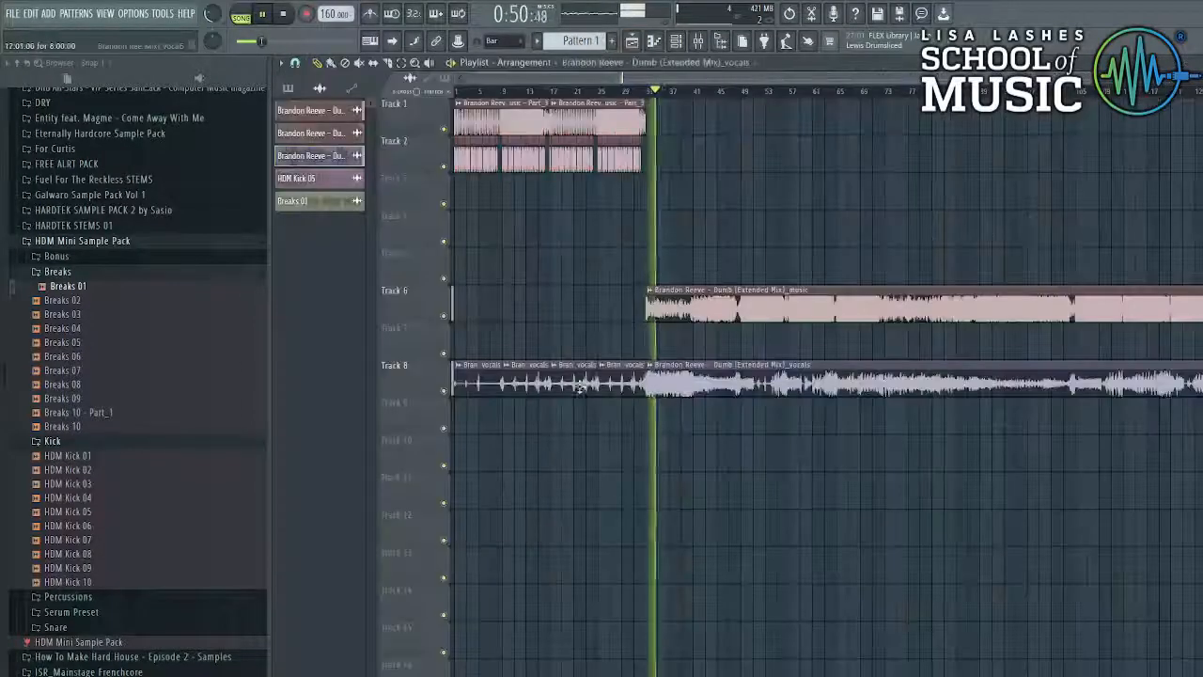
pyautogui.doubleClick(634, 376)
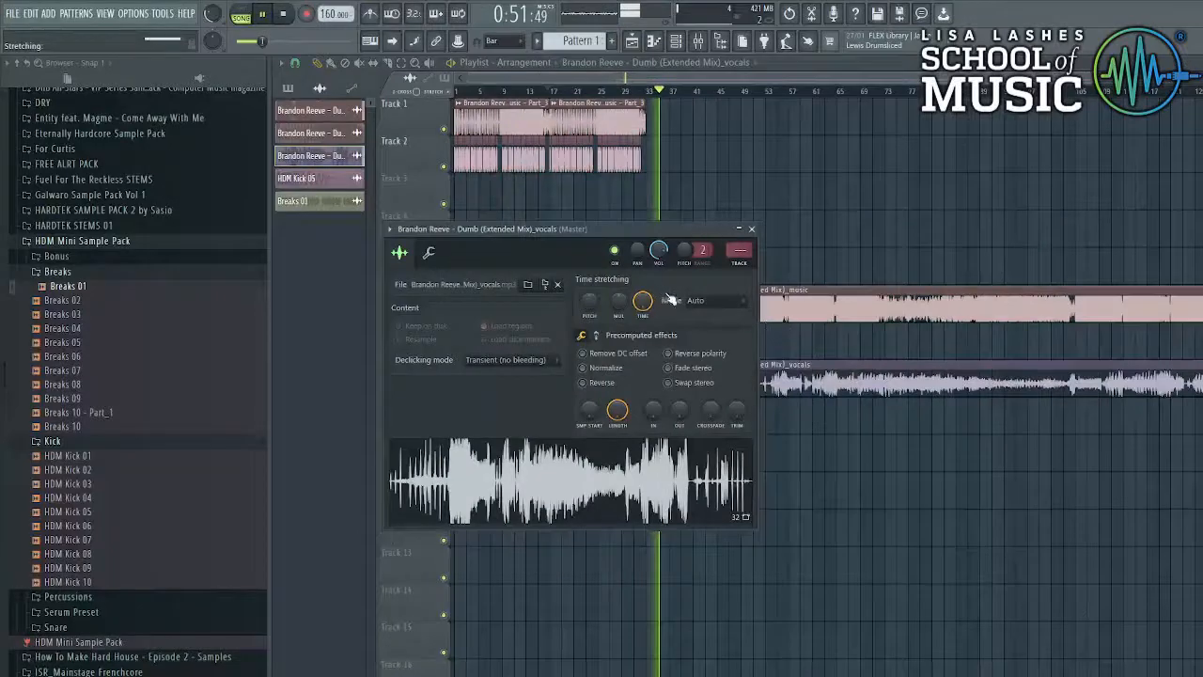
pyautogui.click(700, 300)
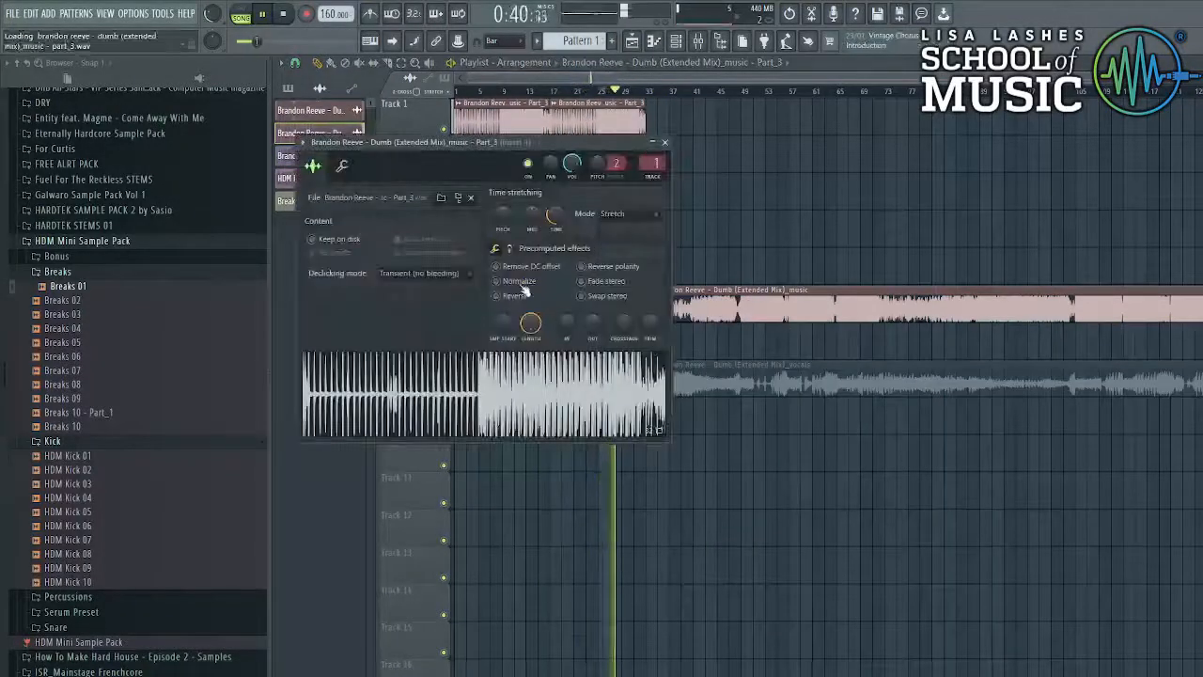
# - Set Insert 1's volume to 56% in the Mixer and go back to the playlist
pyautogui.click(699, 42)
pyautogui.moveTo(359, 532)
pyautogui.mouseDown()
pyautogui.moveTo(359, 477)
pyautogui.moveTo(359, 523)
pyautogui.mouseUp()
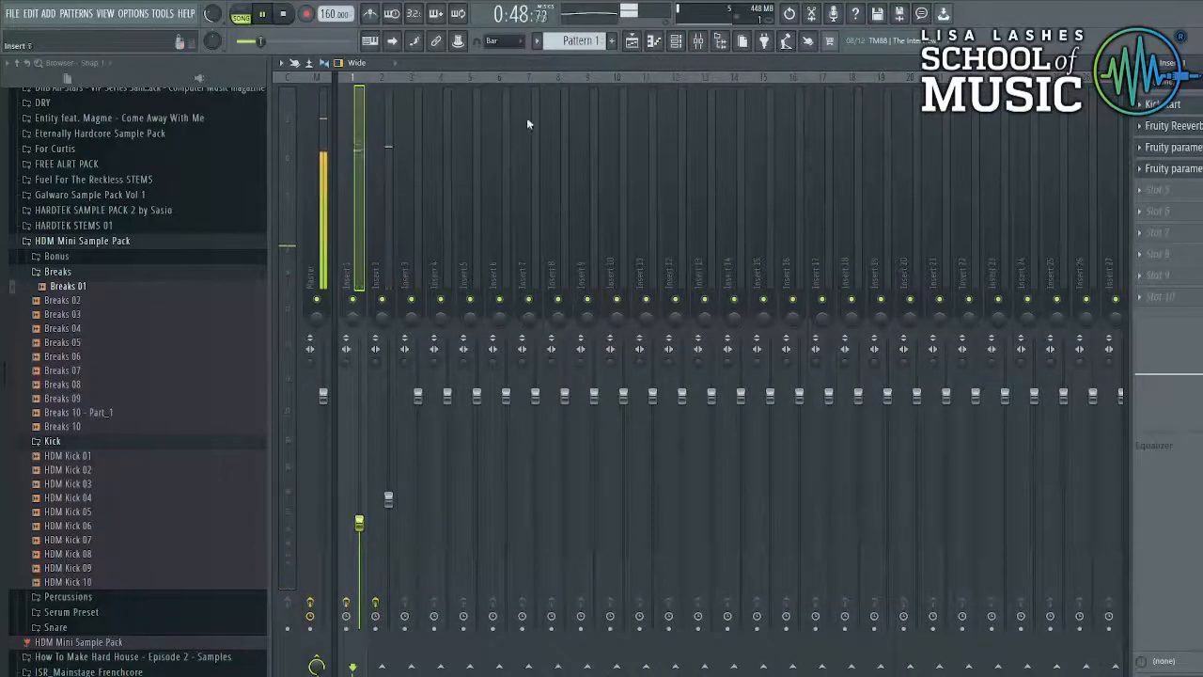
pyautogui.click(633, 47)
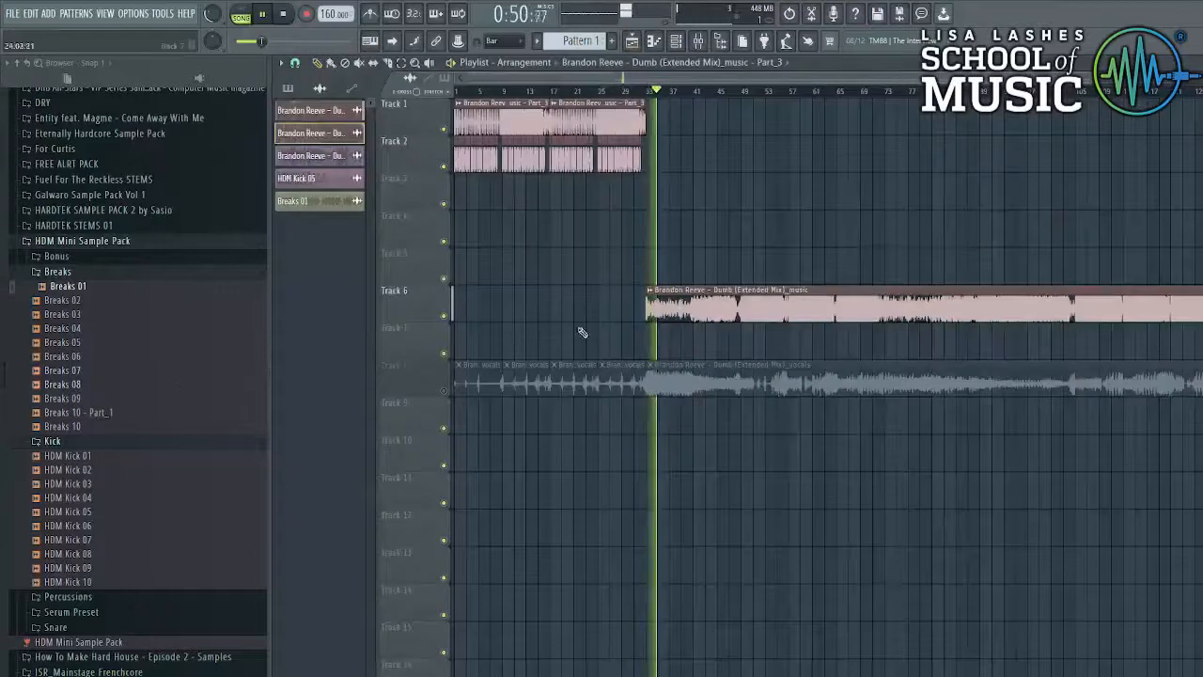
# - Mute the Track 6 music and place the Clap 01 sample on Track 3 at bar 17
pyautogui.click(444, 317)
pyautogui.click(67, 497)
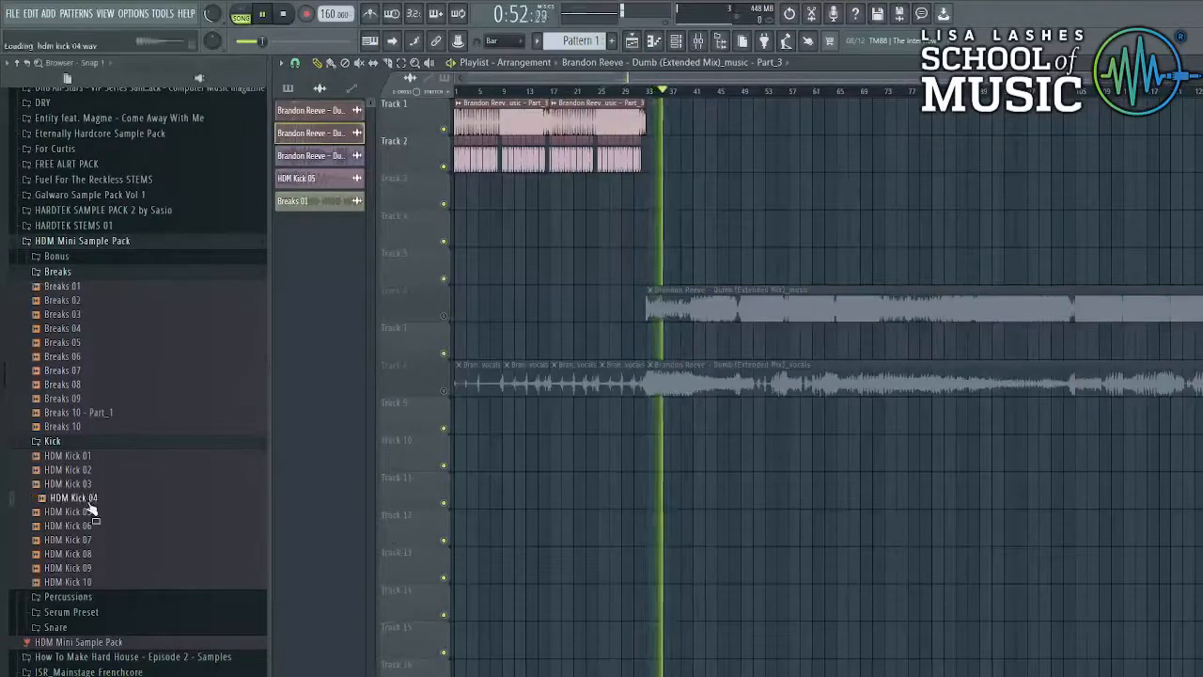
pyautogui.click(66, 442)
pyautogui.click(79, 458)
pyautogui.click(78, 473)
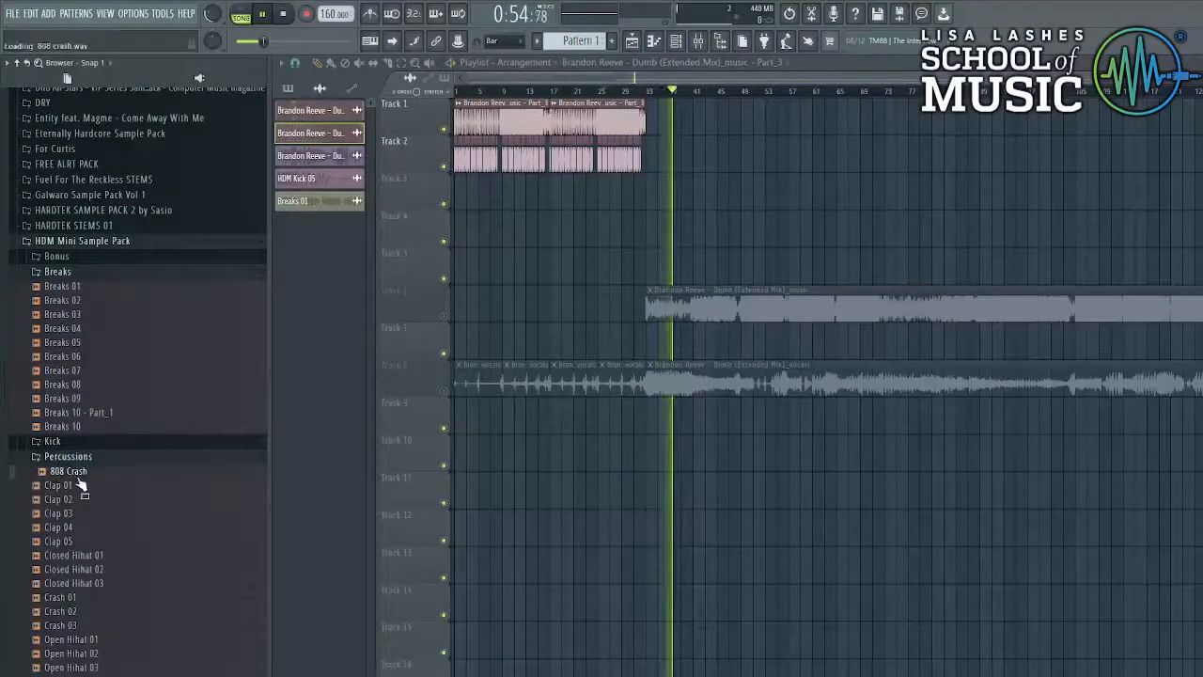
pyautogui.click(59, 485)
pyautogui.moveTo(59, 485); pyautogui.dragTo(553, 191)
# - Add a second clap on Track 3 and duplicate the pair with Ctrl+B
pyautogui.scroll(5, 551, 198)
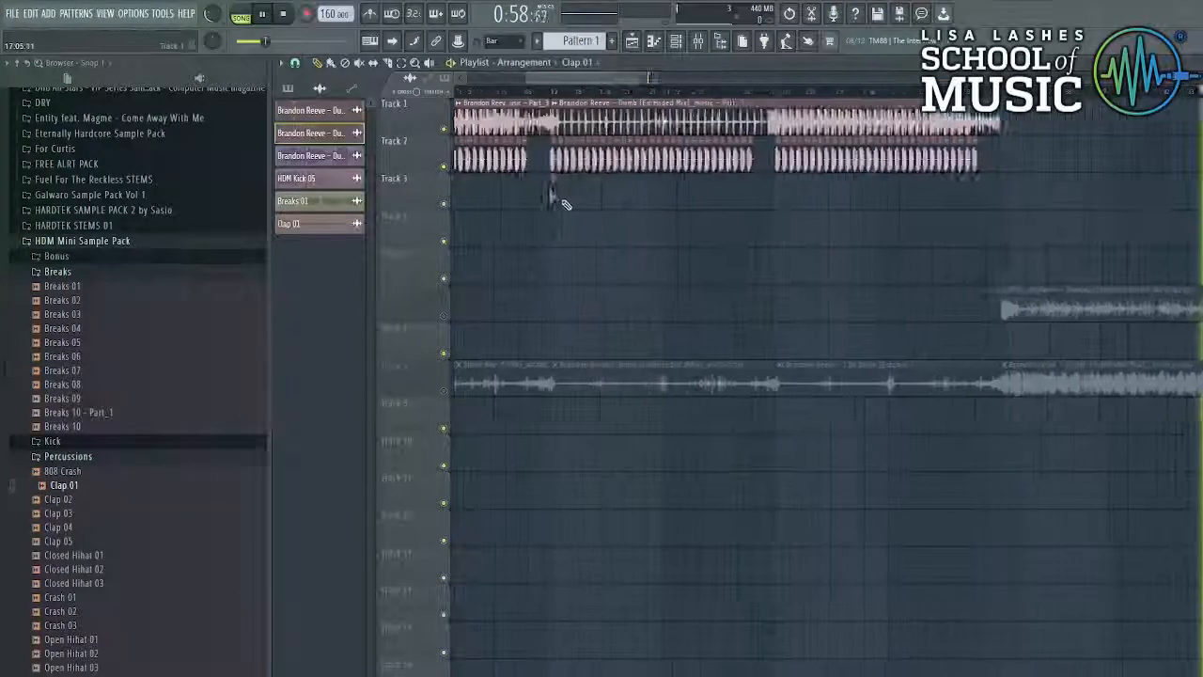
pyautogui.scroll(3, 557, 198)
pyautogui.click(472, 92)
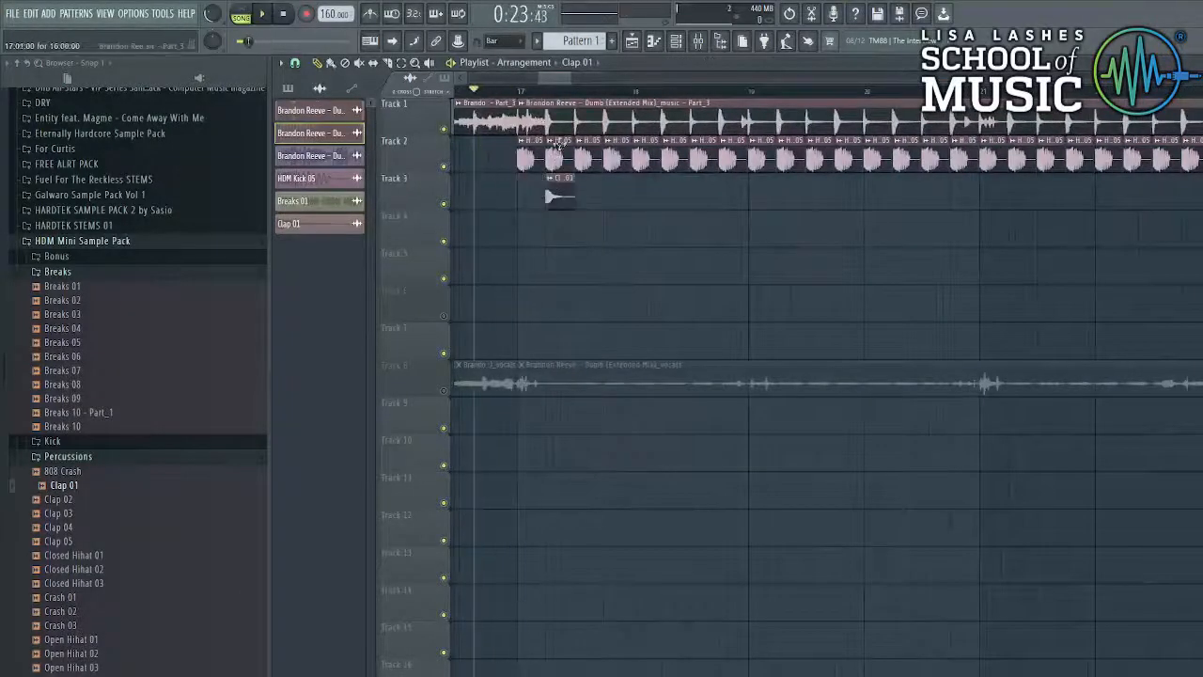
pyautogui.click(608, 196)
pyautogui.scroll(-3, 618, 198)
pyautogui.moveTo(628, 197); pyautogui.dragTo(535, 199)
pyautogui.scroll(3, 653, 204)
pyautogui.hotkey('ctrl', 'b')
# - Keep duplicating the Track 3 claps, extending the eight clips further right
pyautogui.scroll(-3, 620, 199)
pyautogui.hotkey('ctrl', 'b')
pyautogui.scroll(3, 711, 205)
pyautogui.scroll(-4, 711, 205)
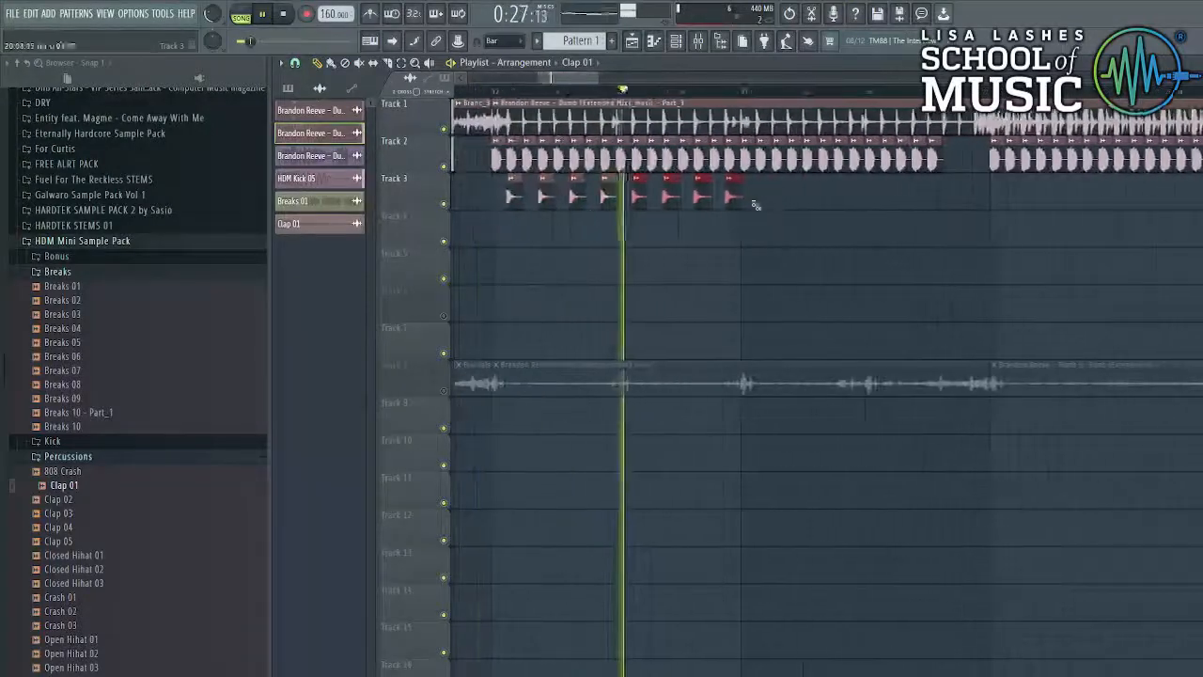
pyautogui.moveTo(805, 204); pyautogui.dragTo(467, 213)
pyautogui.scroll(3, 798, 204)
pyautogui.hotkey('ctrl', 'b')
pyautogui.scroll(-2, 775, 206)
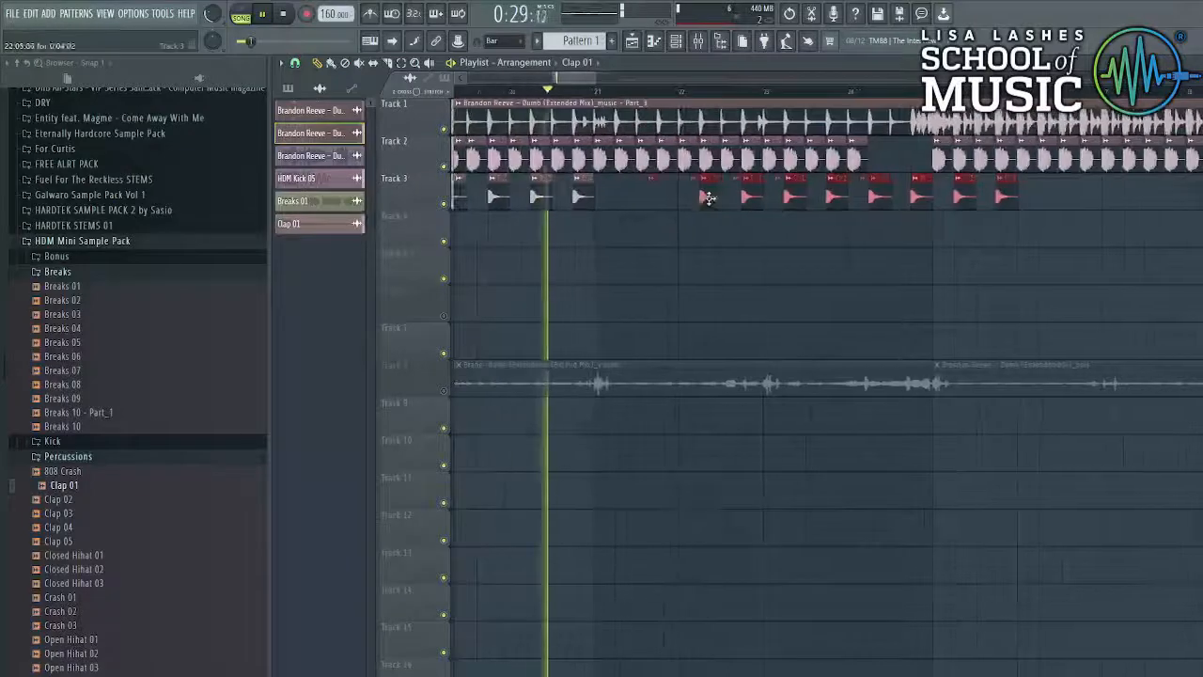
pyautogui.scroll(-3, 774, 205)
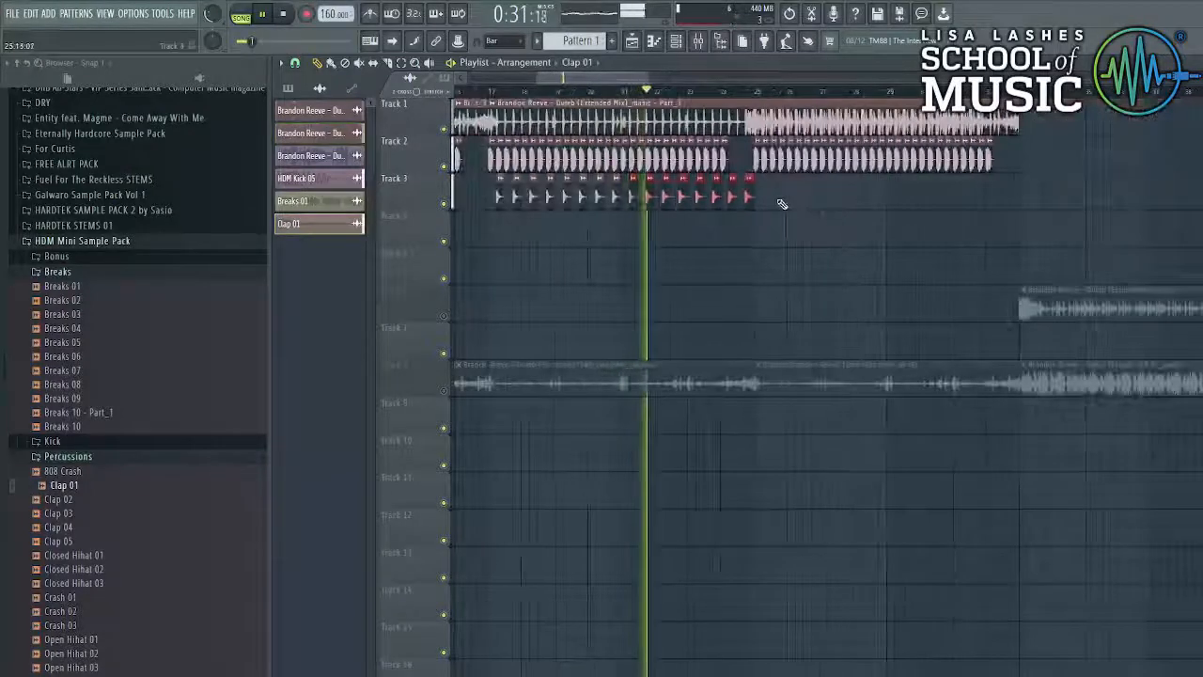
# - Delete the last Track 3 clap and the clap clip before bar 25, then replay from the start
pyautogui.rightClick(750, 199)
pyautogui.scroll(-3, 778, 208)
pyautogui.moveTo(795, 211); pyautogui.dragTo(538, 226)
pyautogui.scroll(3, 778, 215)
pyautogui.scroll(3, 779, 216)
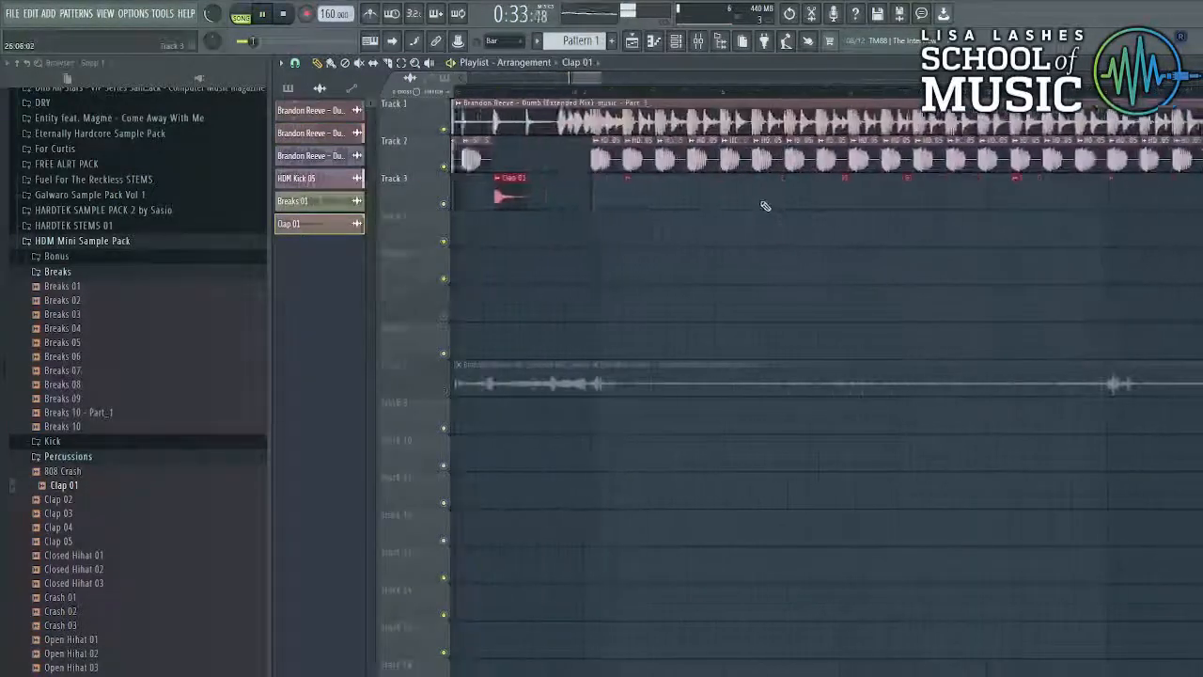
pyautogui.rightClick(568, 194)
pyautogui.scroll(-5, 678, 197)
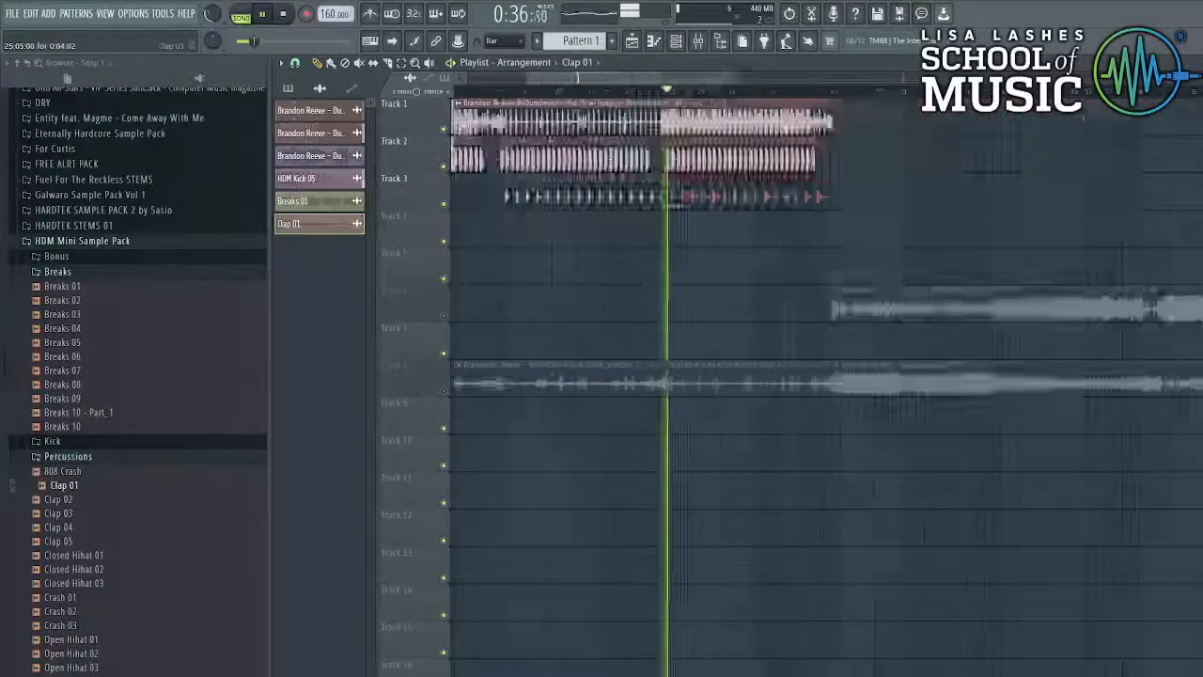
pyautogui.press('space')
pyautogui.press('space')
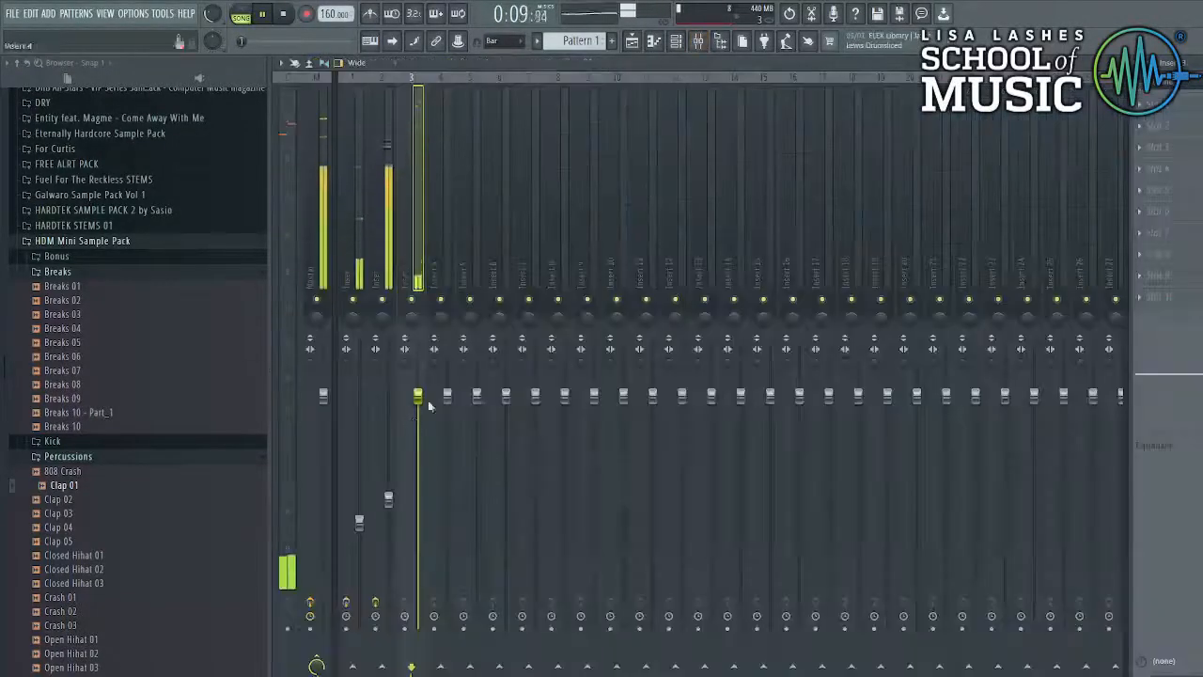
# - Replace the Track 3 clap with the Clap 04 sample
pyautogui.click(698, 40)
pyautogui.click(67, 540)
pyautogui.moveTo(66, 527); pyautogui.dragTo(566, 196)
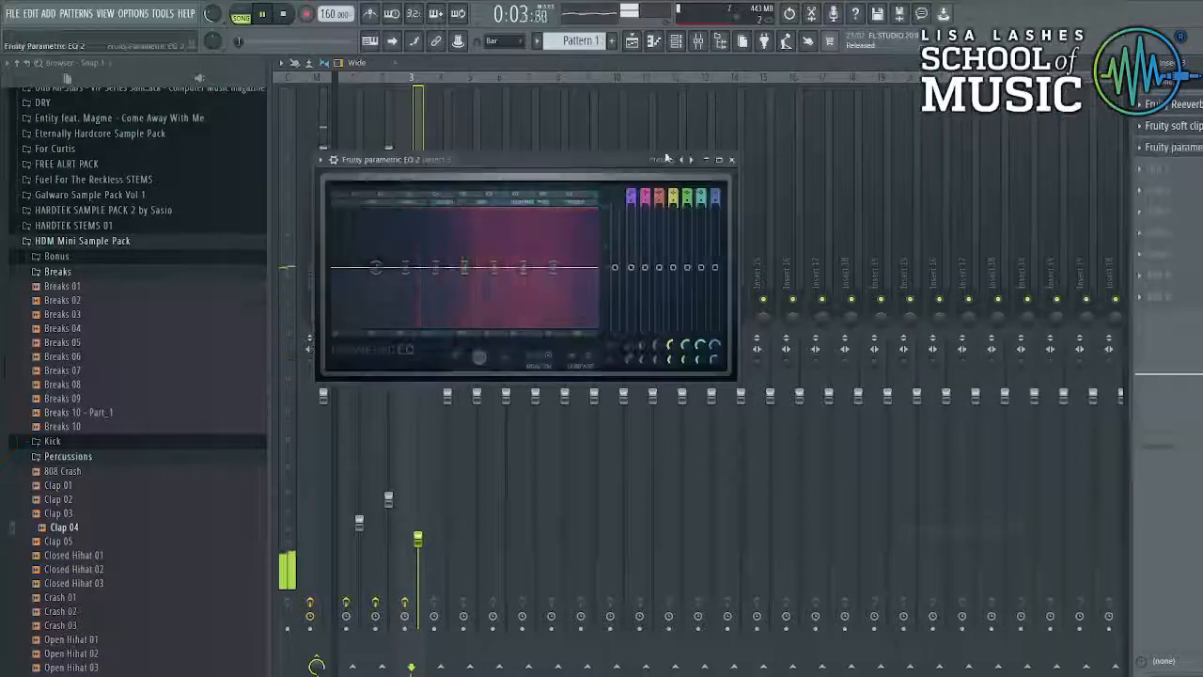
# - Apply a high and low cut EQ preset, raise the high-pass cutoff, and overwrite the project file
pyautogui.click(666, 158)
pyautogui.click(693, 228)
pyautogui.moveTo(363, 270); pyautogui.dragTo(472, 283)
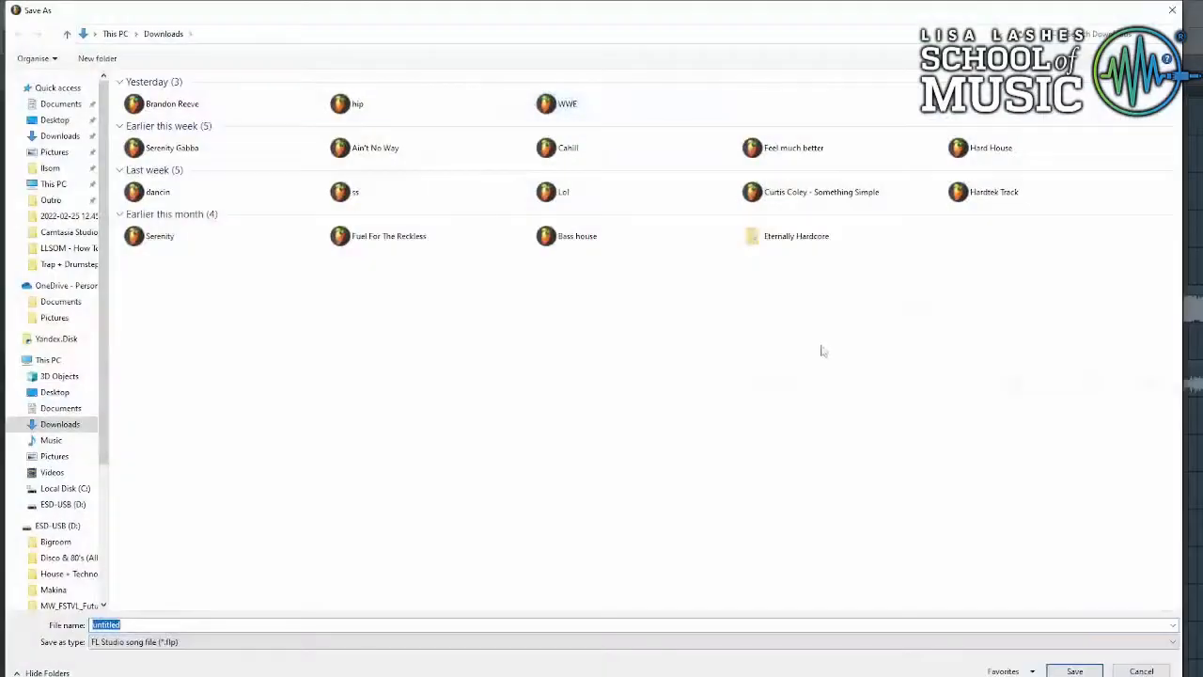
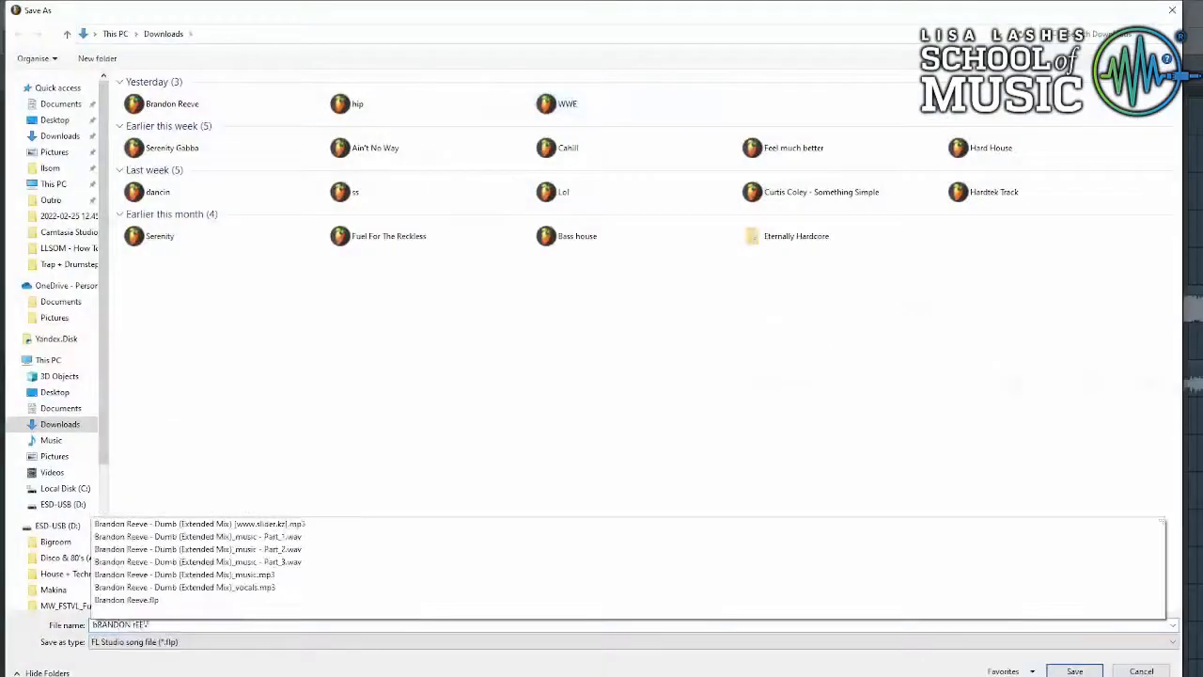
pyautogui.press('Return')
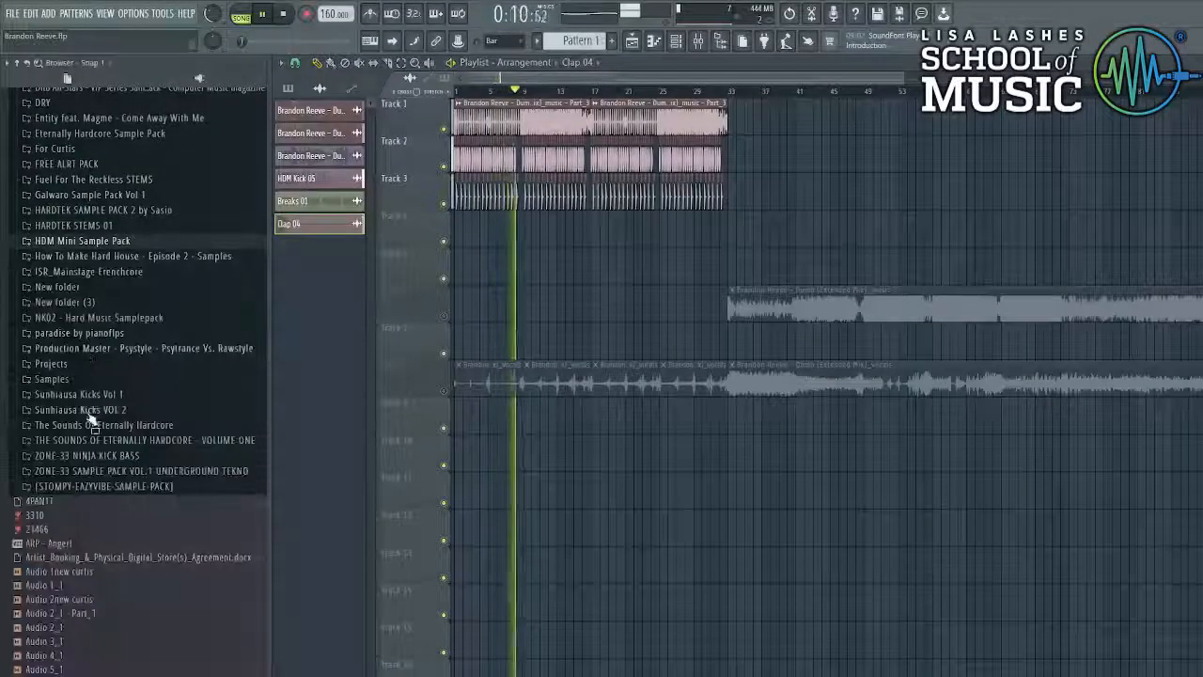
# - Stop playback and expand the Production Master pack, exploring its One Shots and Bass Stabs folders
pyautogui.press('space')
pyautogui.scroll(5, 122, 404)
pyautogui.scroll(-1, 111, 446)
pyautogui.click(111, 516)
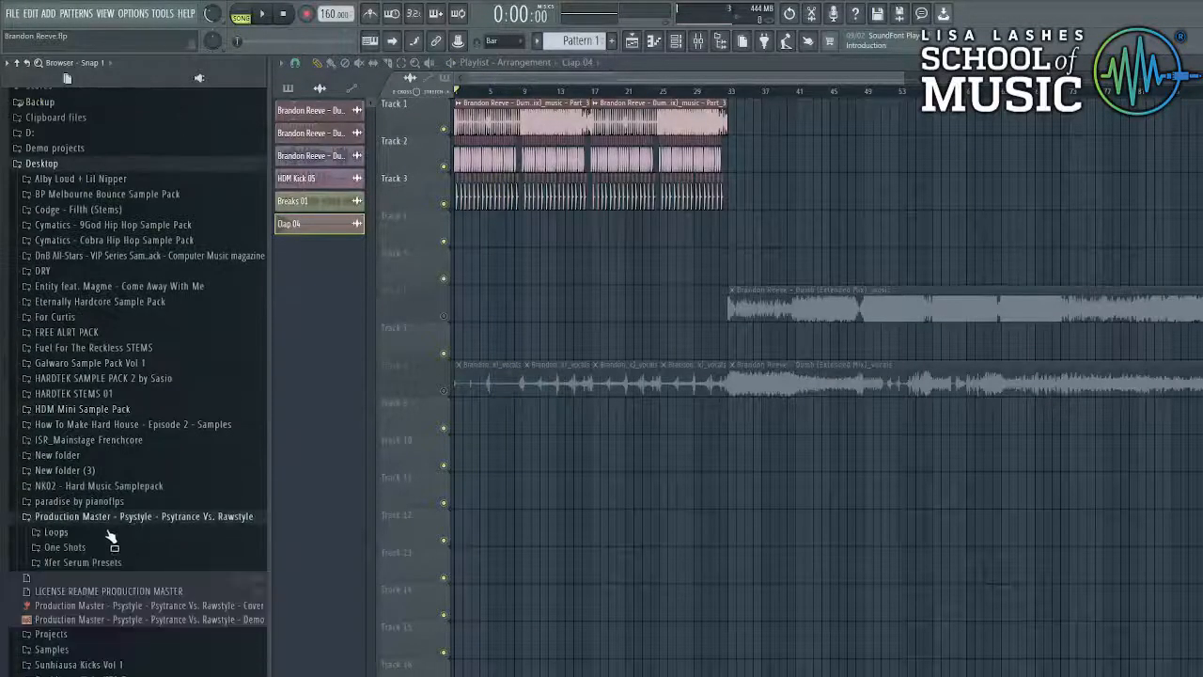
pyautogui.click(106, 534)
pyautogui.click(79, 534)
pyautogui.click(72, 547)
pyautogui.click(80, 578)
# - Browse through Reverse Bass and Psy Bass Shots to the Loops > Psy Bass Loops folder
pyautogui.scroll(1, 96, 124)
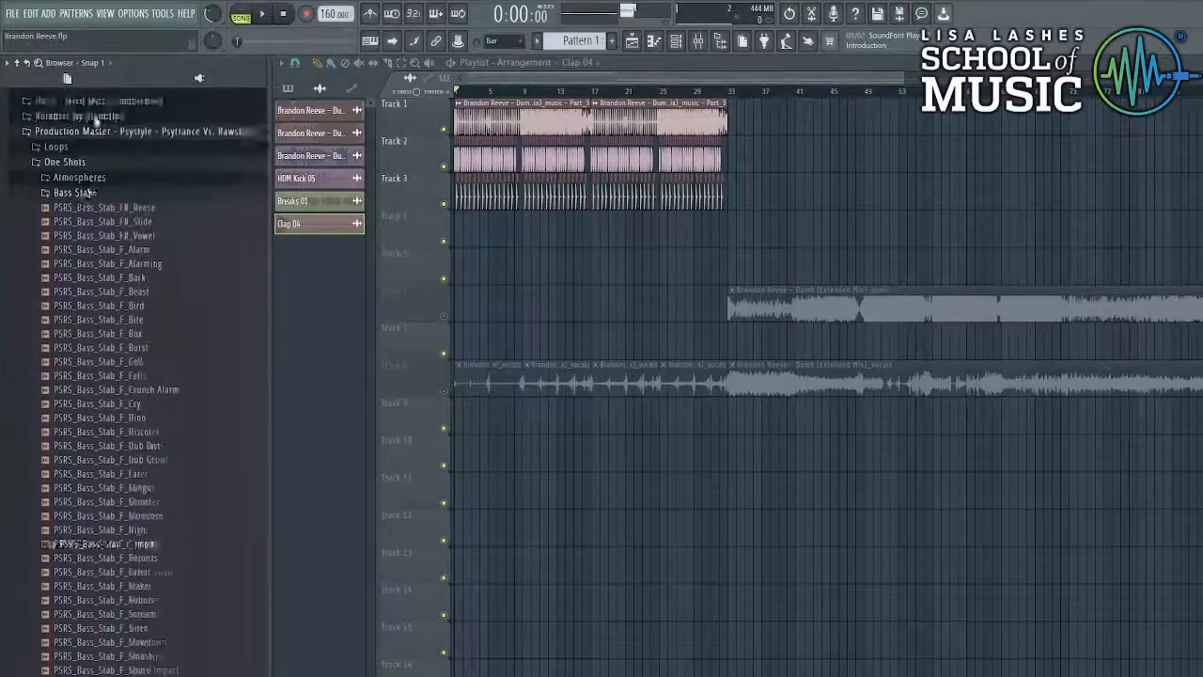
pyautogui.scroll(1, 88, 193)
pyautogui.click(89, 262)
pyautogui.click(92, 324)
pyautogui.click(84, 308)
pyautogui.scroll(-1, 141, 456)
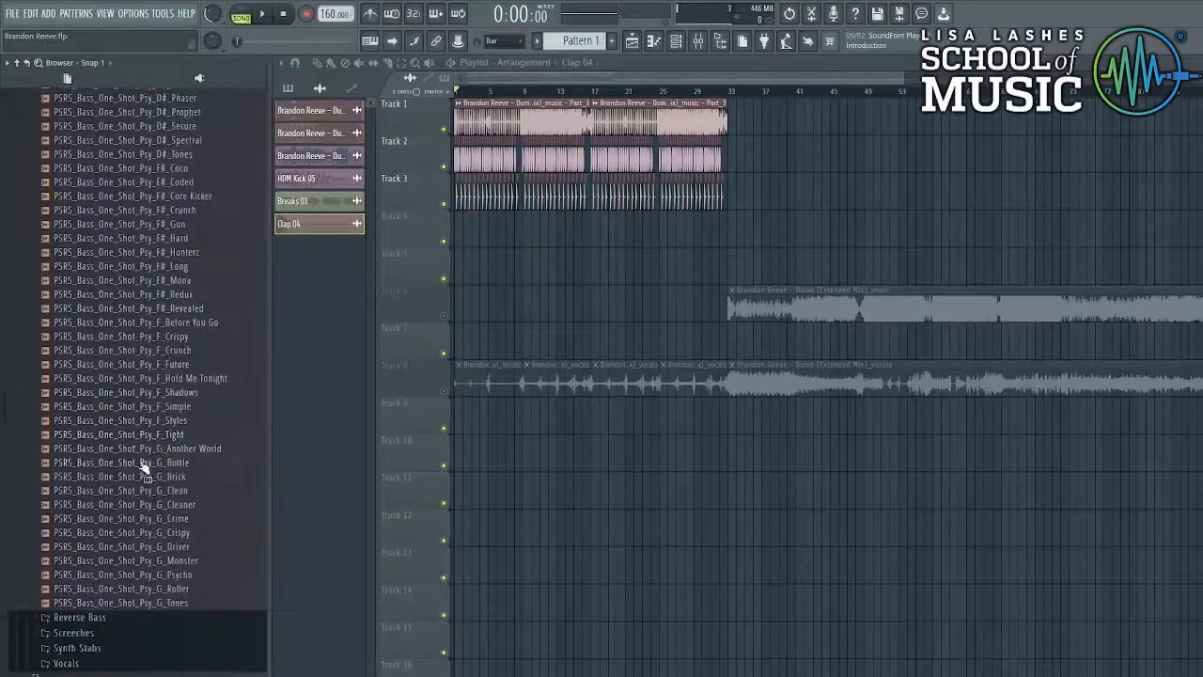
pyautogui.scroll(5, 141, 451)
pyautogui.click(58, 257)
pyautogui.click(84, 304)
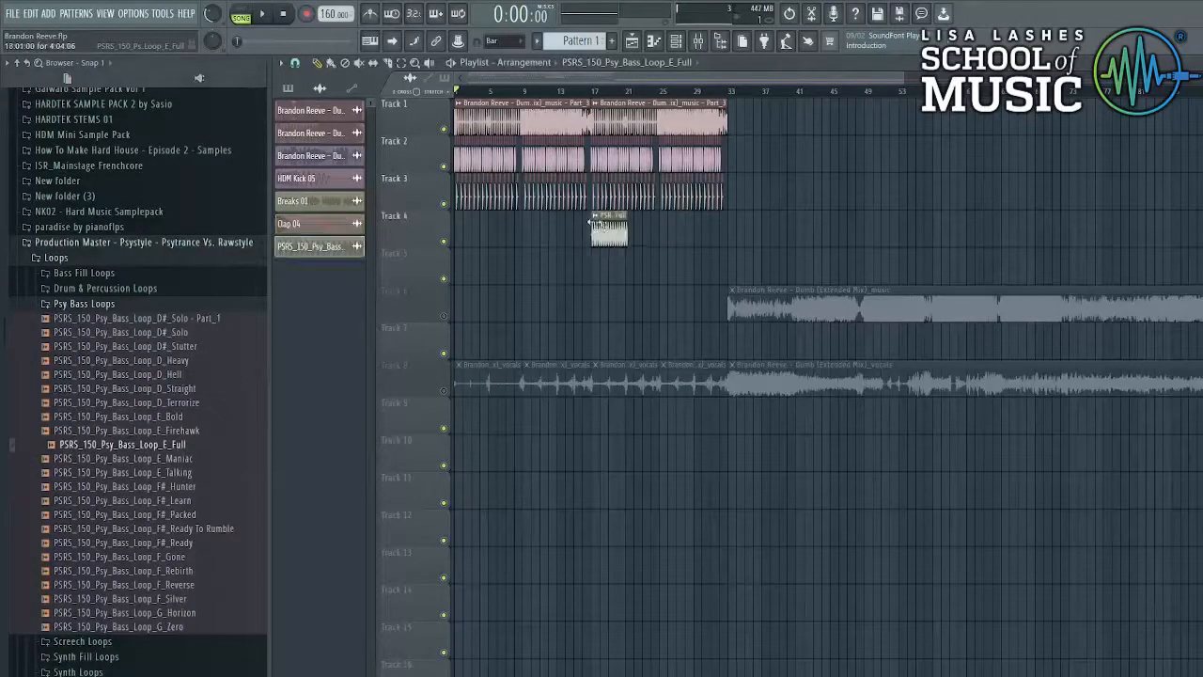
# - Fit the PSRS_150_Psy_Bass_Loop_E_Full clip on Track 4 to the song tempo at bar 17
pyautogui.click(593, 218)
pyautogui.click(735, 310)
pyautogui.click(639, 354)
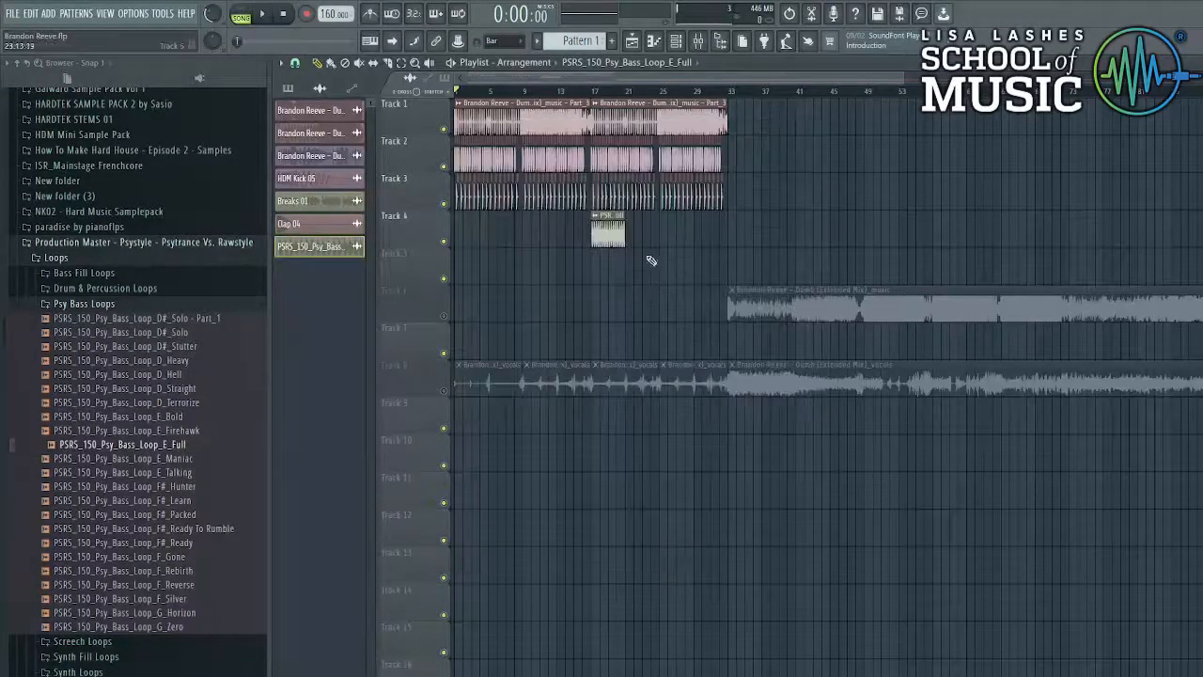
pyautogui.click(593, 94)
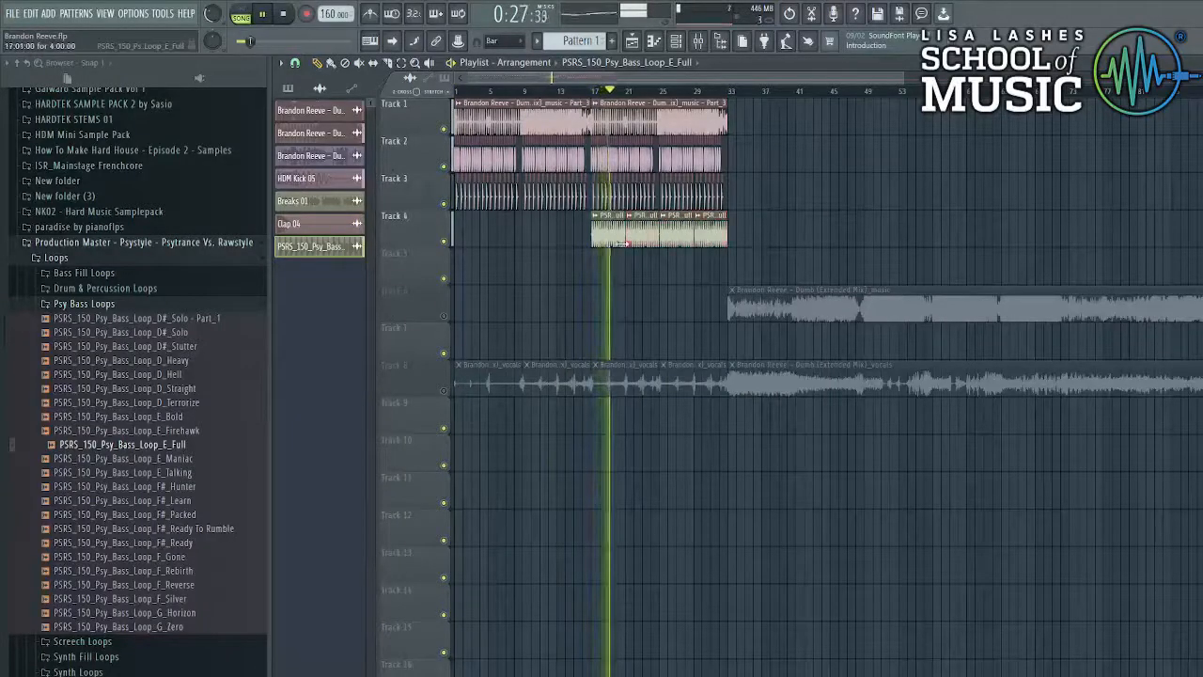
# - Normalize the bass loop's sample and choose a time-stretching mode
pyautogui.doubleClick(642, 241)
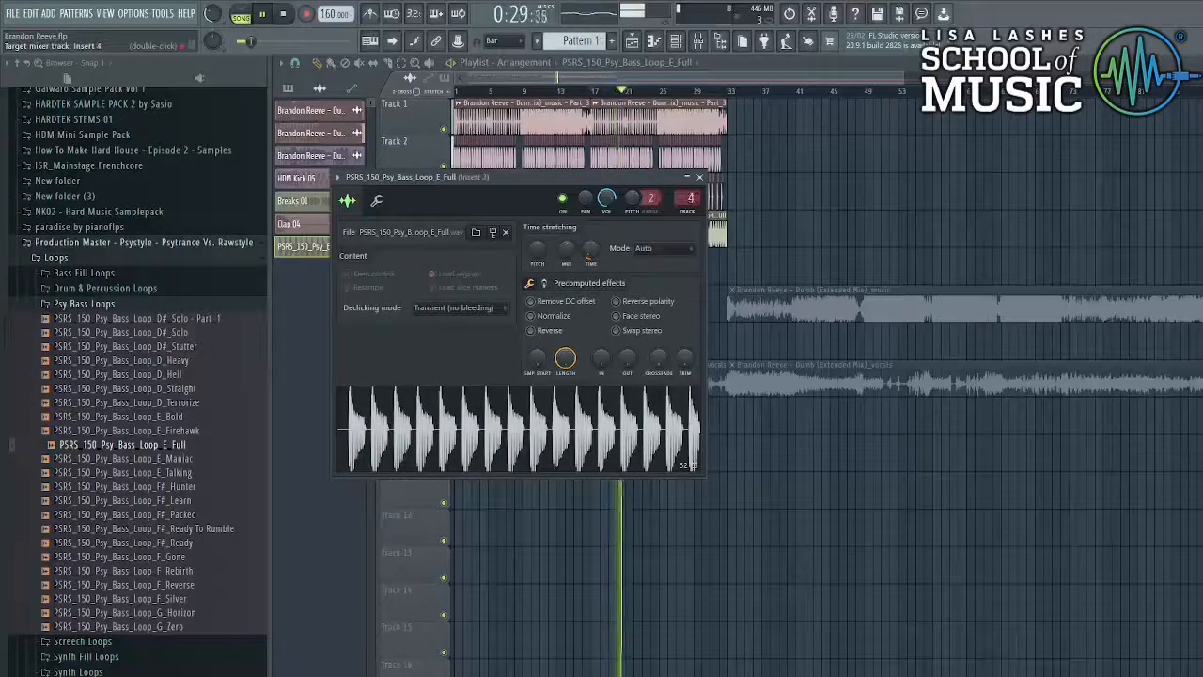
pyautogui.click(557, 317)
pyautogui.click(649, 250)
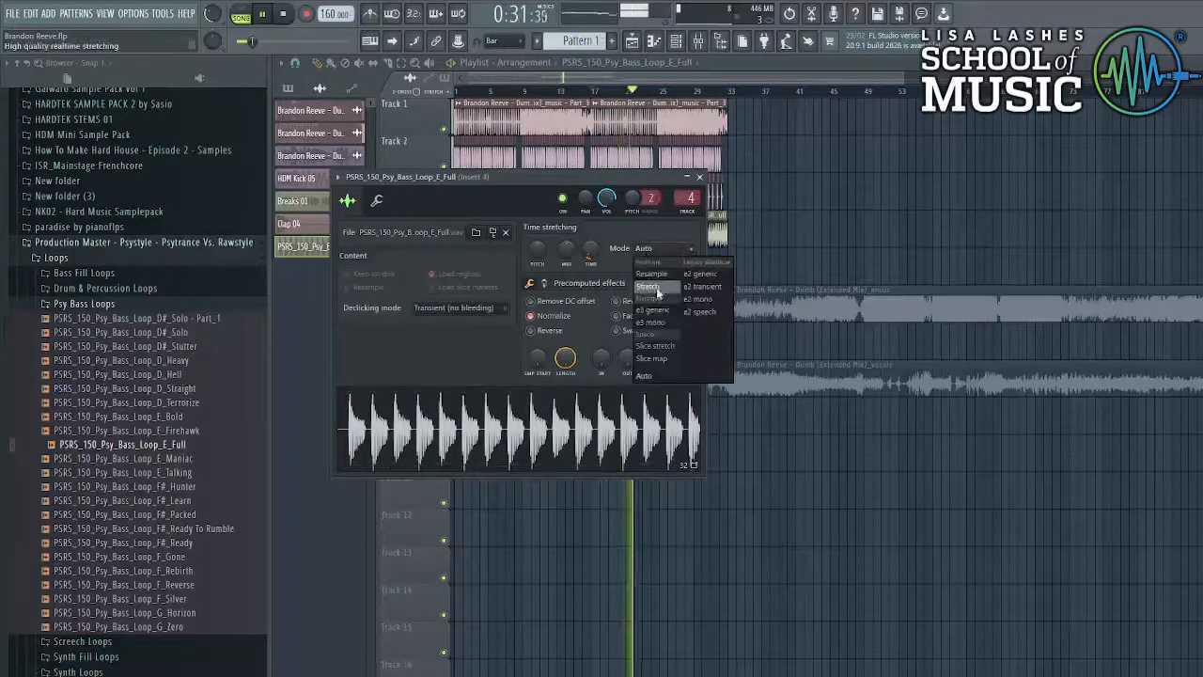
pyautogui.click(655, 288)
pyautogui.click(377, 201)
# - Load Kickstart on the bass loop's mixer insert and lower its fader to about 56%
pyautogui.press('space')
pyautogui.click(694, 61)
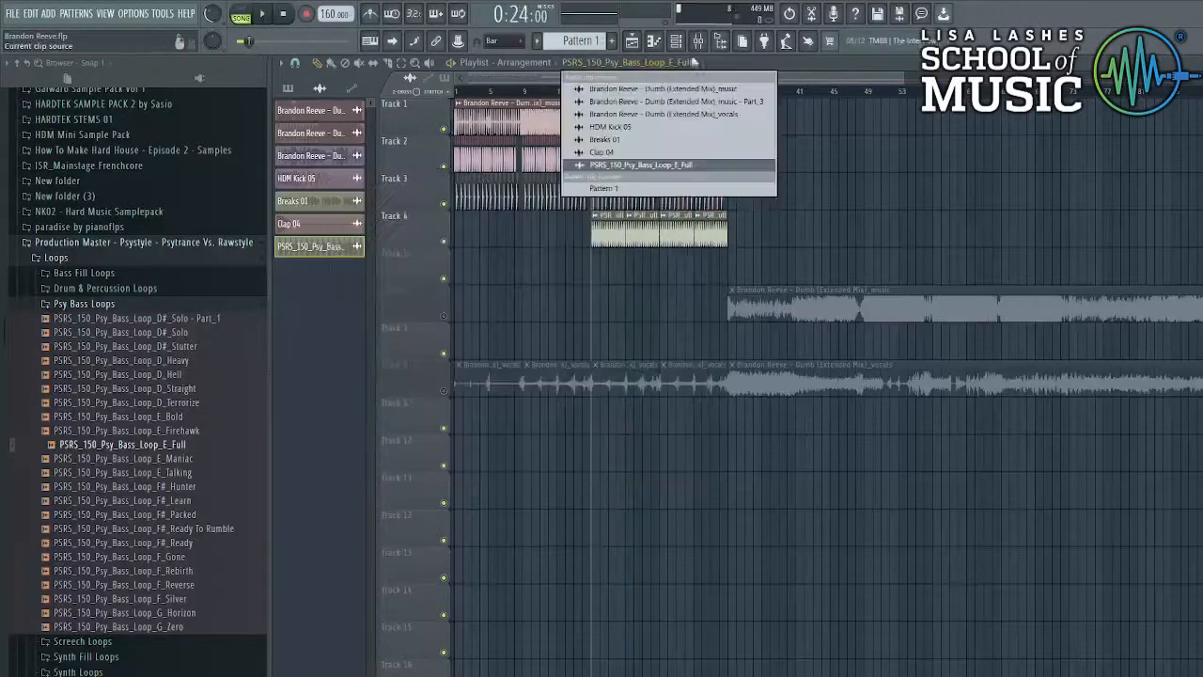
pyautogui.click(698, 45)
pyautogui.click(1171, 106)
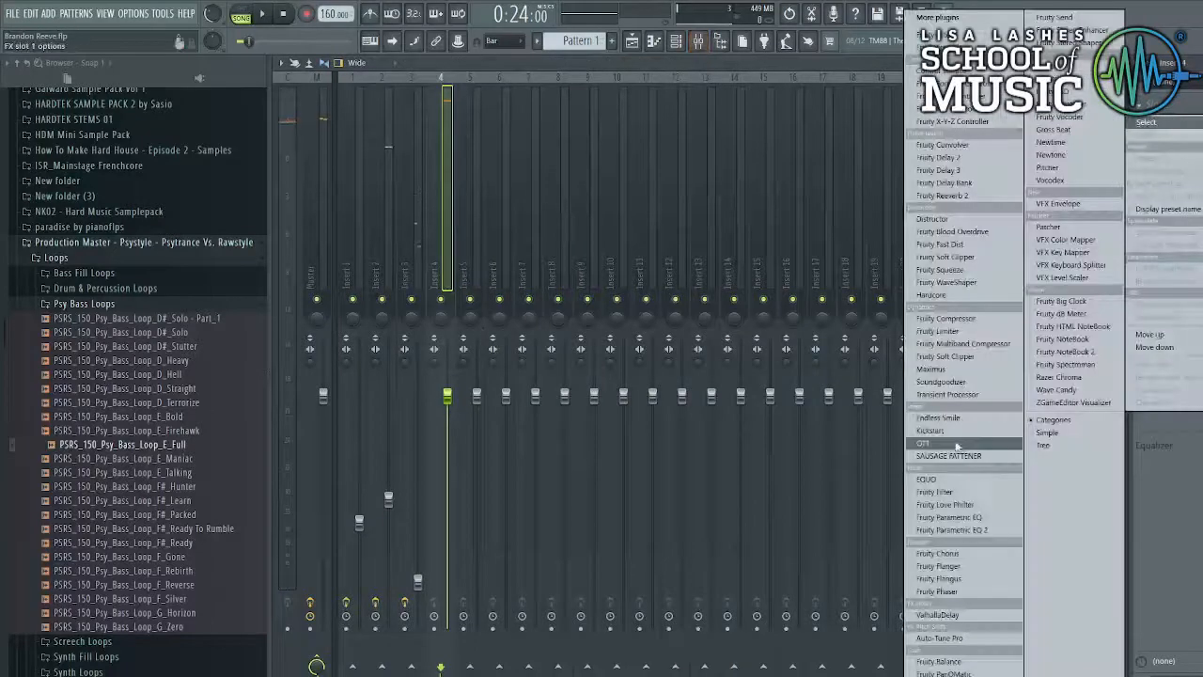
pyautogui.click(945, 433)
pyautogui.press('space')
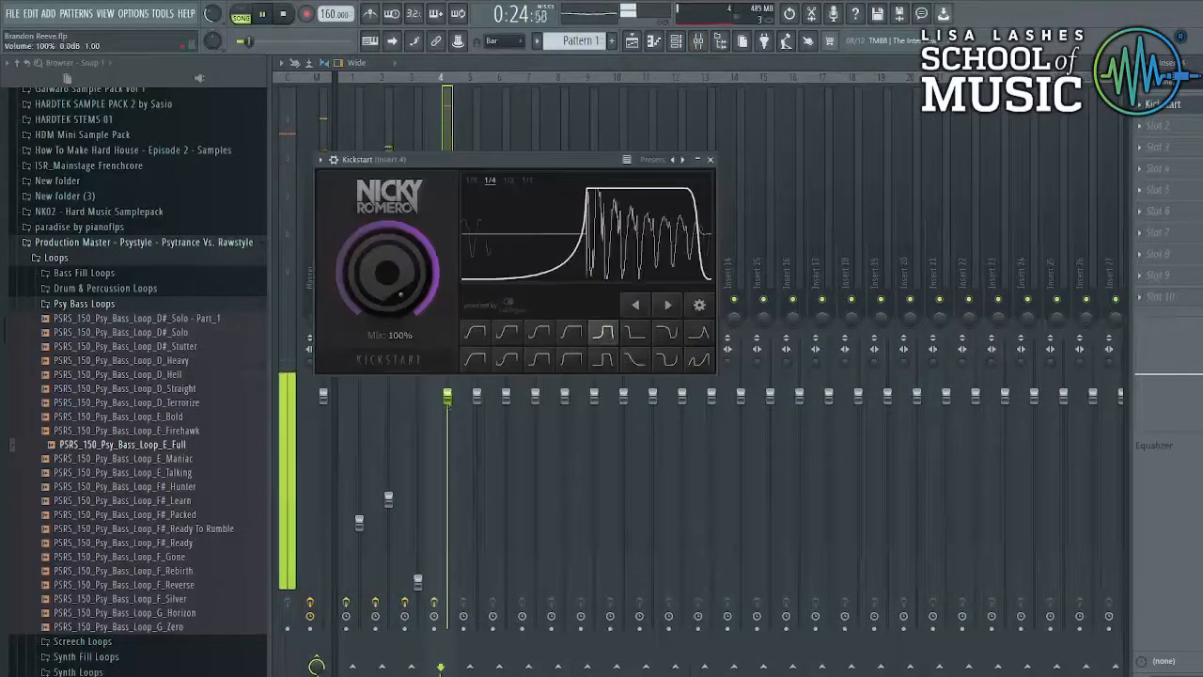
pyautogui.moveTo(447, 395); pyautogui.dragTo(449, 500)
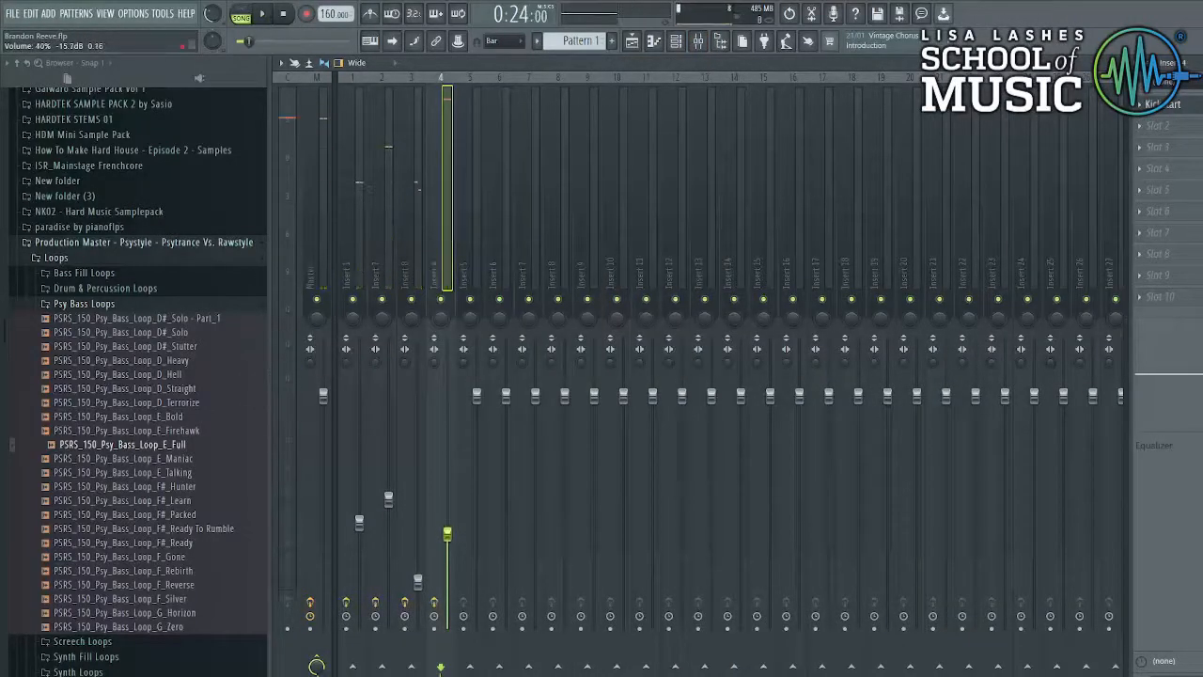
pyautogui.moveTo(447, 527); pyautogui.dragTo(448, 523)
pyautogui.press('space')
# - Add Fruity Reeverb 2 and Fruity Soft Clipper to the bass insert and lower its volume slightly
pyautogui.click(1158, 147)
pyautogui.click(943, 196)
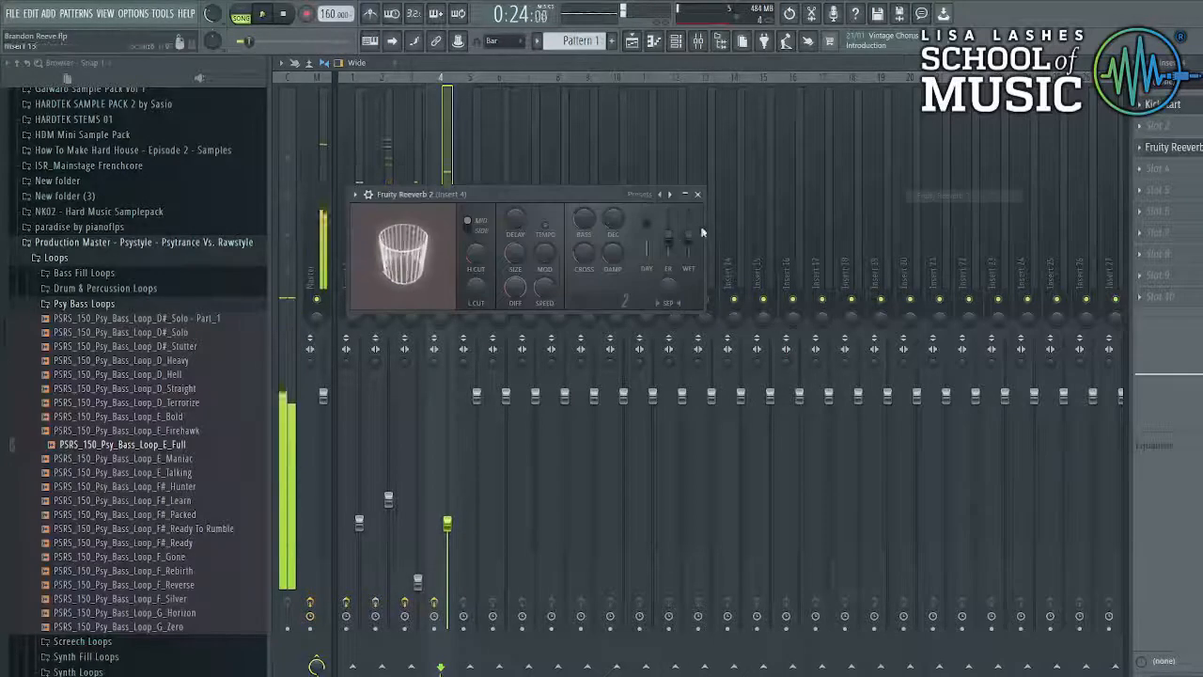
pyautogui.click(1156, 126)
pyautogui.click(948, 458)
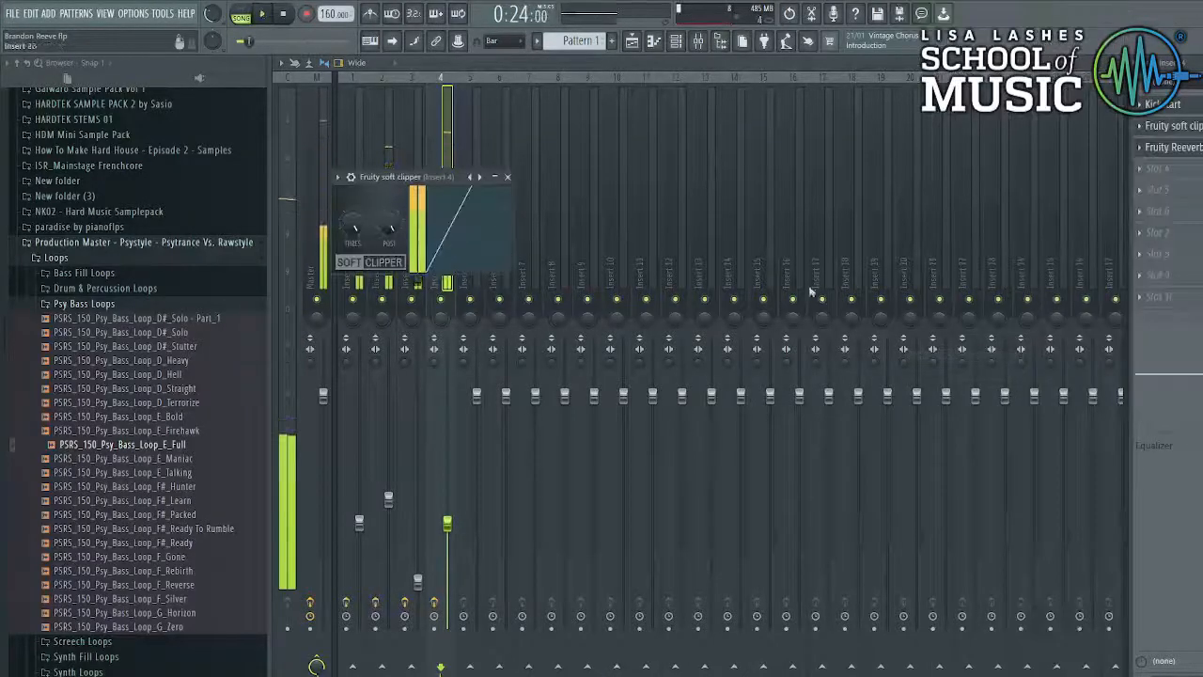
pyautogui.press('space')
pyautogui.moveTo(447, 522); pyautogui.dragTo(448, 533)
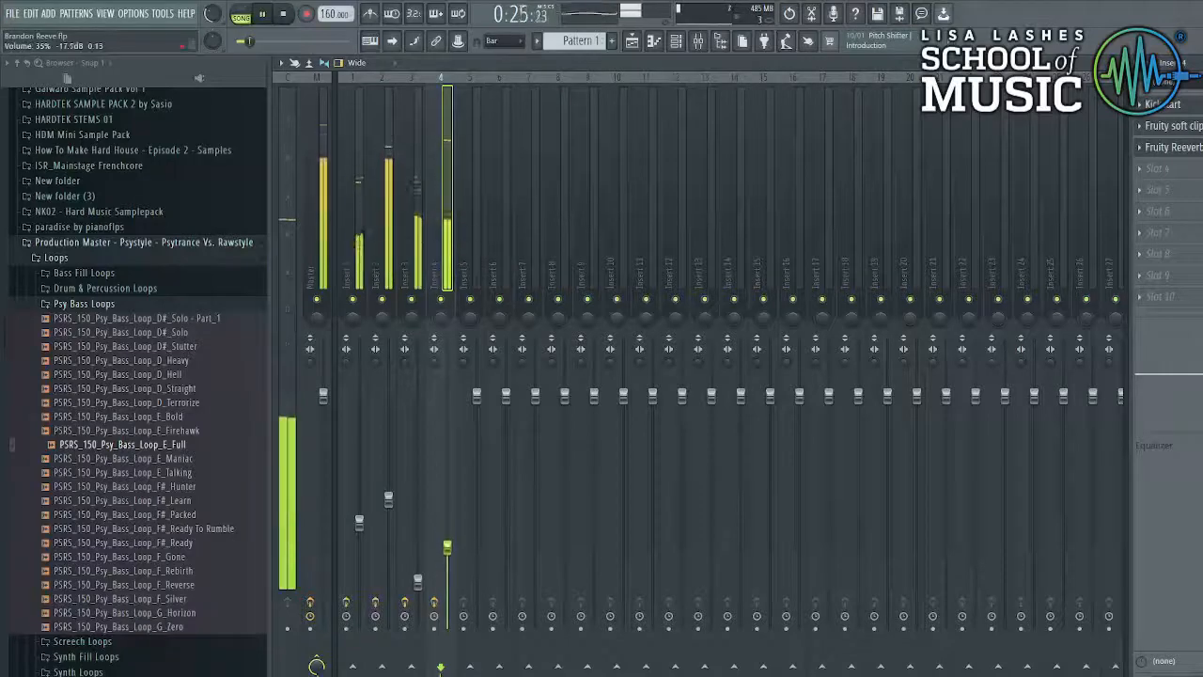
# - Add Fruity Parametric EQ 2 with a low/high cut preset, lower its high cut, and change the Kickstart curve
pyautogui.click(1160, 169)
pyautogui.click(956, 529)
pyautogui.click(715, 211)
pyautogui.click(755, 282)
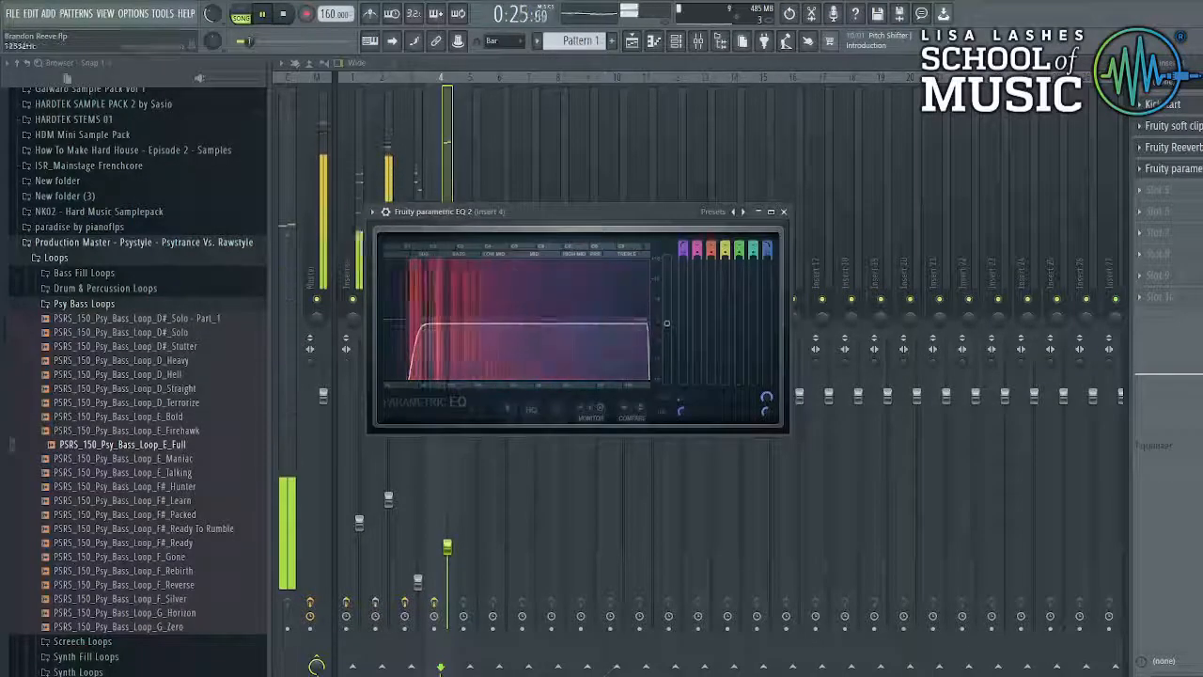
pyautogui.moveTo(644, 324); pyautogui.dragTo(620, 325)
pyautogui.click(1163, 104)
pyautogui.click(602, 360)
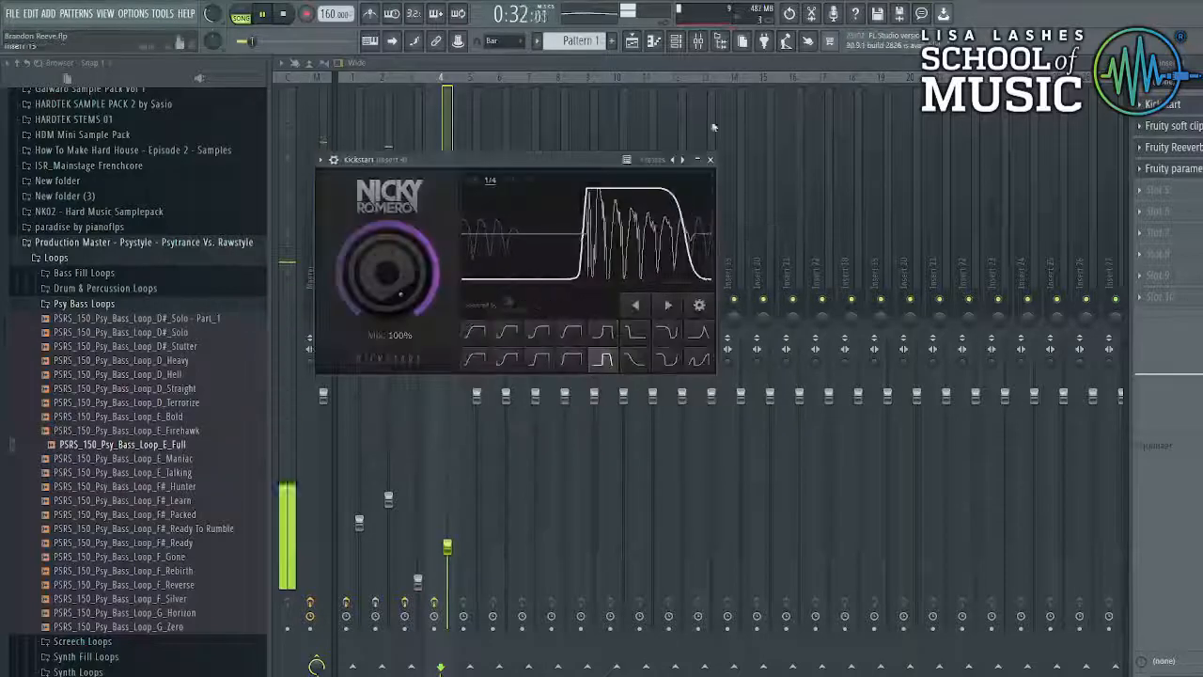
pyautogui.click(632, 42)
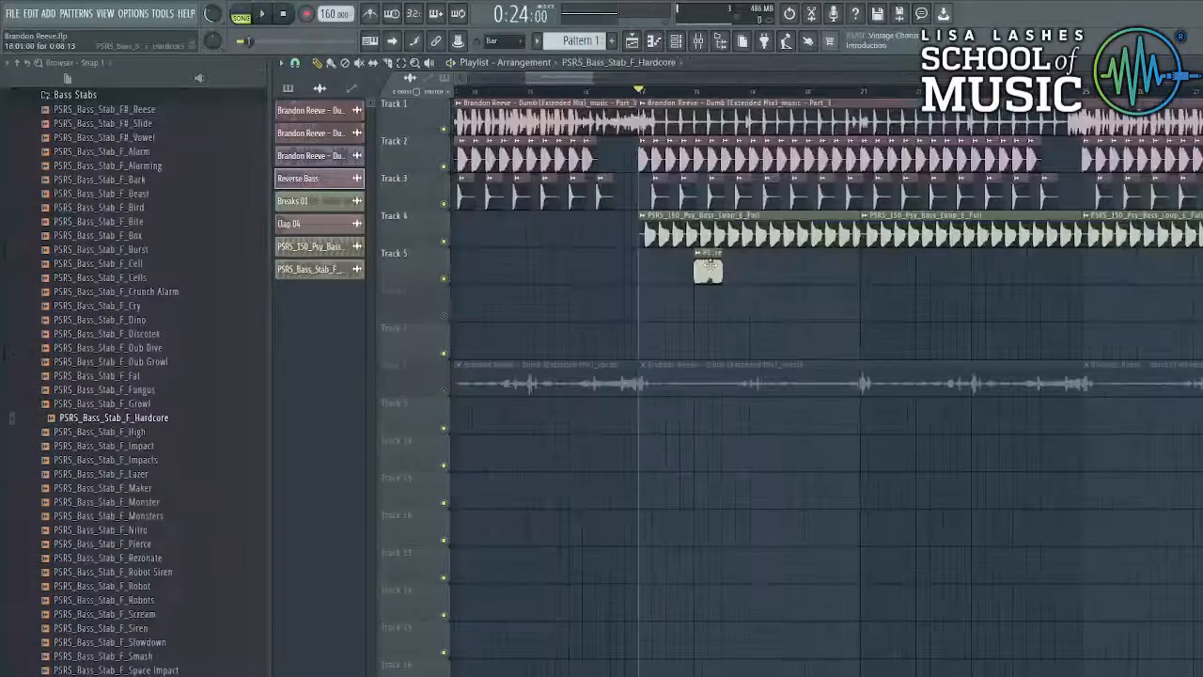
# - Position the PSRS_Bass_Stab_F_Hardcore clip on Track 5 before bar 17 and fit it to tempo
pyautogui.scroll(-3, 748, 269)
pyautogui.scroll(4, 661, 269)
pyautogui.click(673, 267)
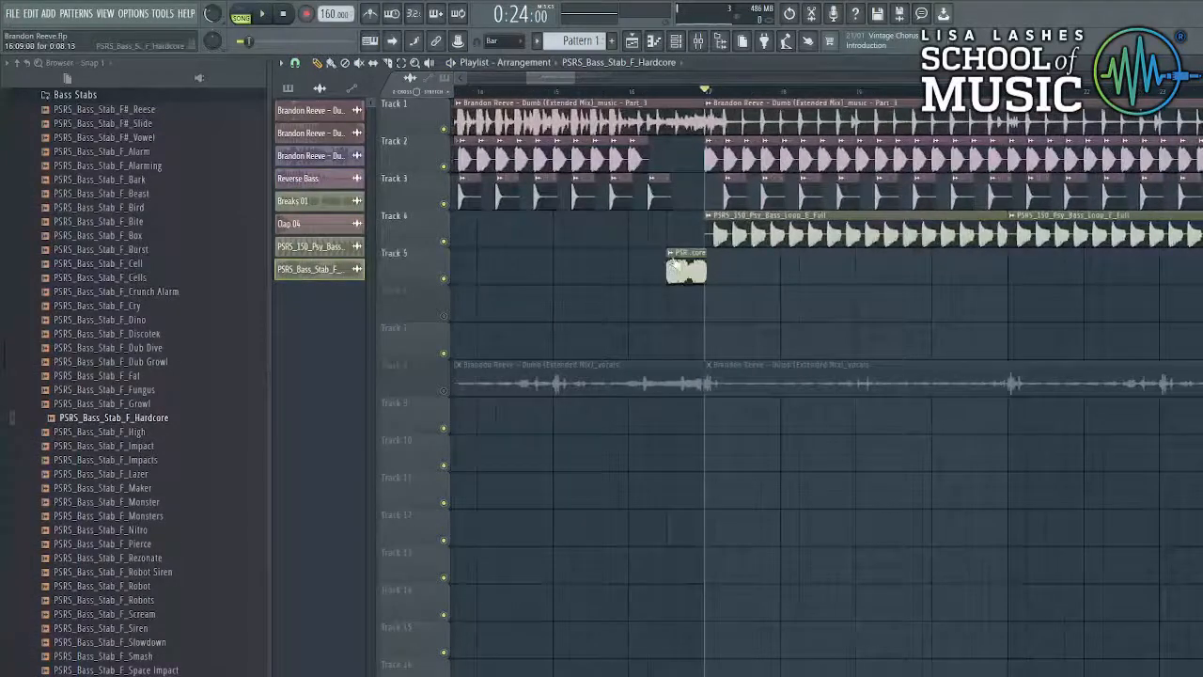
pyautogui.click(671, 252)
pyautogui.click(789, 343)
pyautogui.click(660, 367)
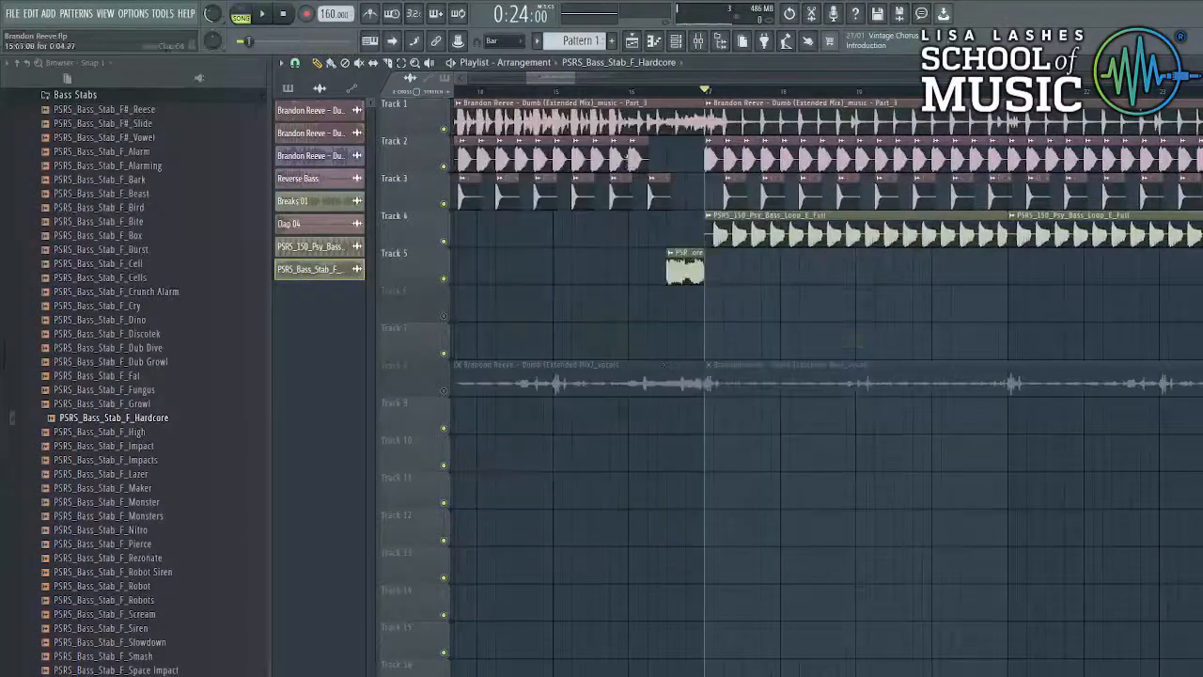
pyautogui.press('space')
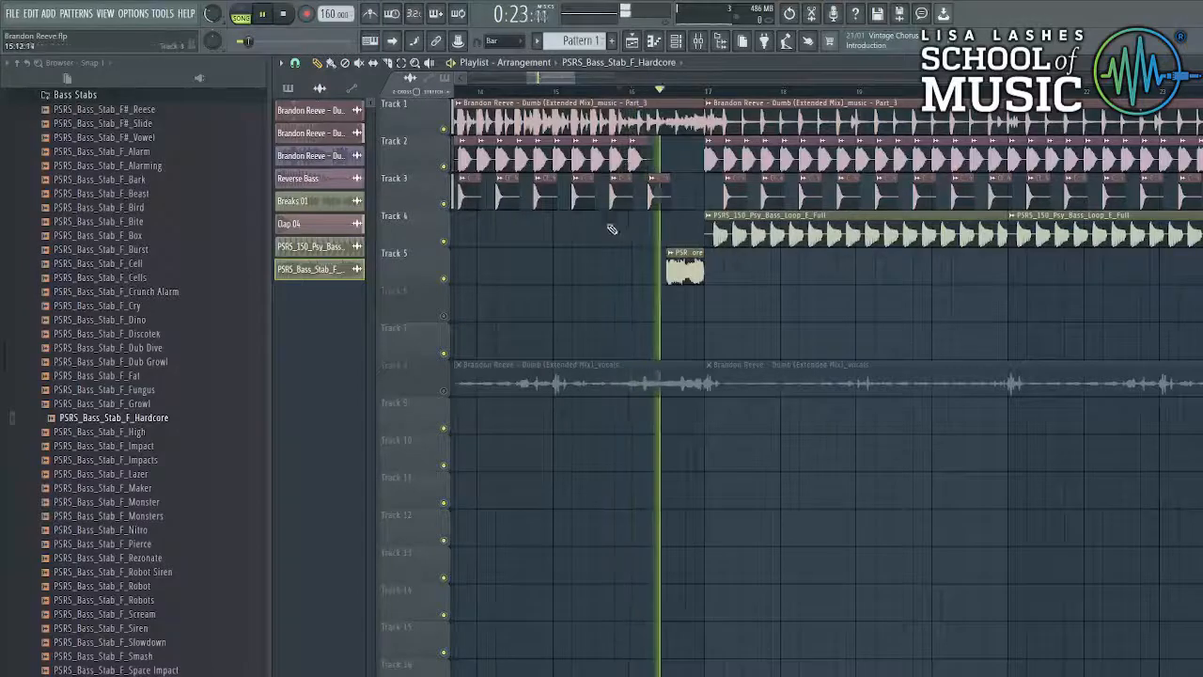
# - Preview the Stop, Slowdown, Siren, Scream, Robots and Robot Siren bass stabs
pyautogui.scroll(-2, 562, 280)
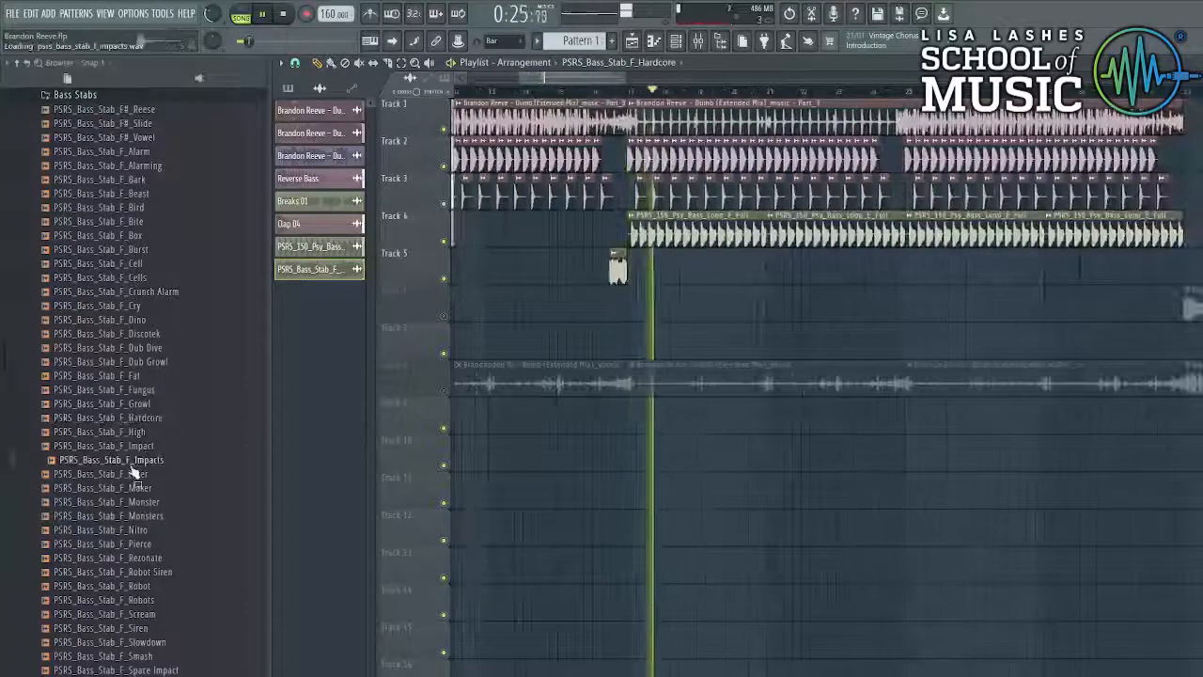
pyautogui.scroll(8, 128, 421)
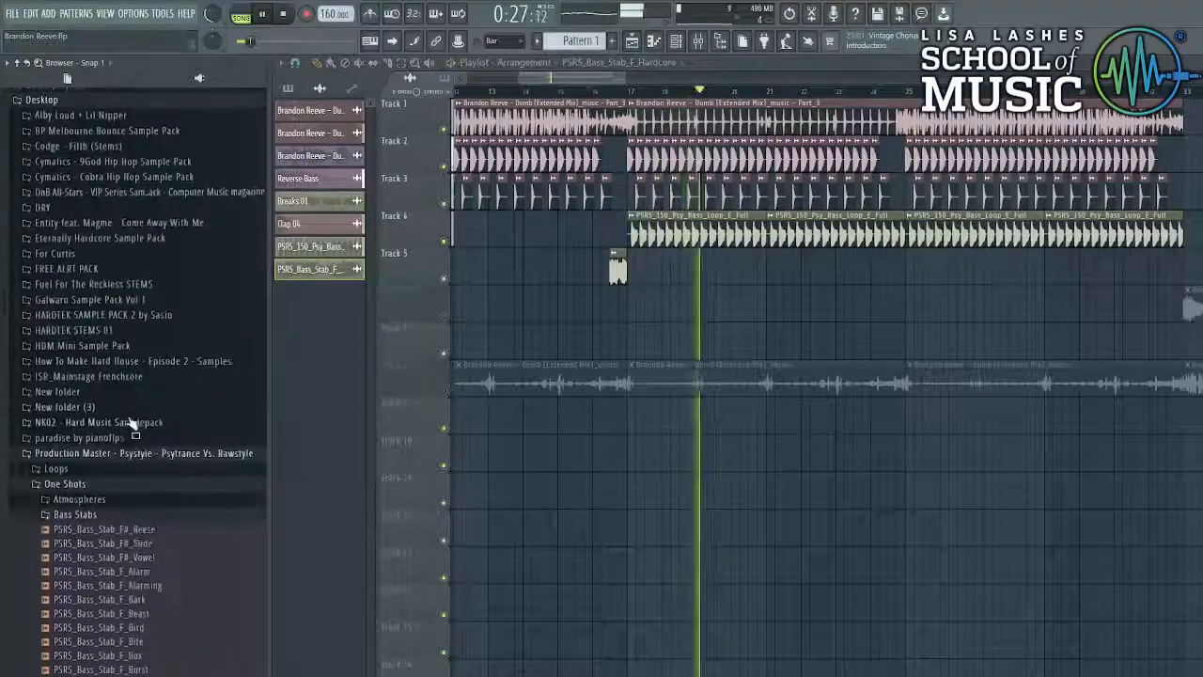
pyautogui.click(75, 515)
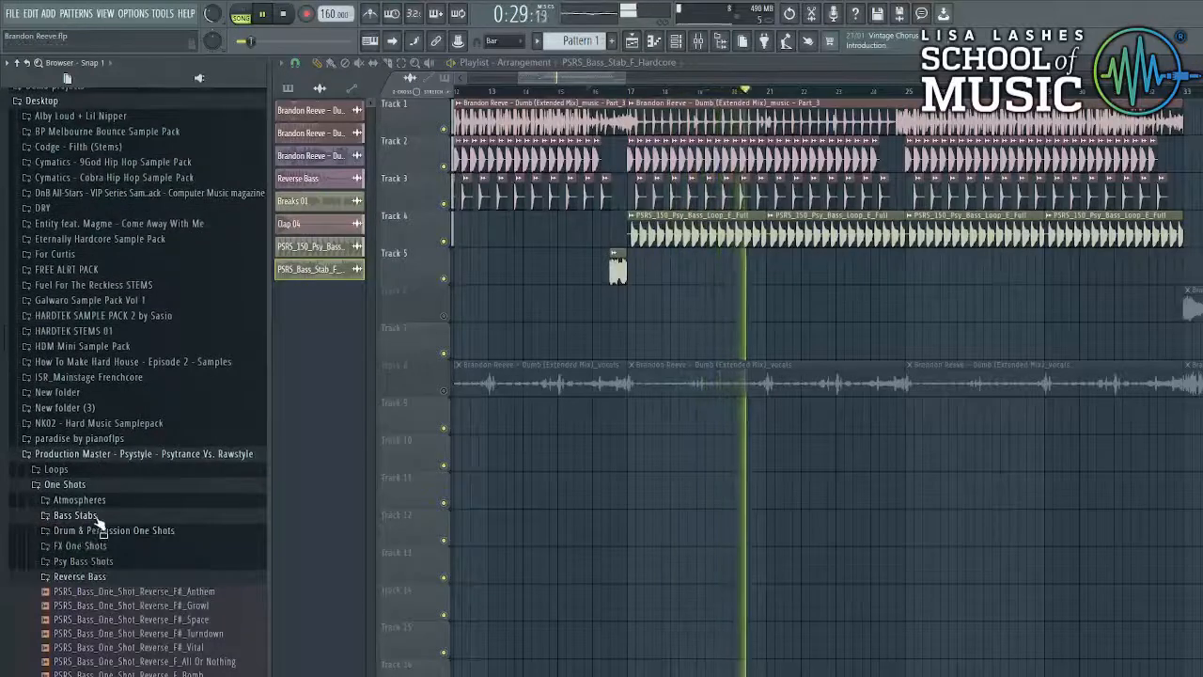
pyautogui.click(100, 517)
pyautogui.scroll(-8, 108, 556)
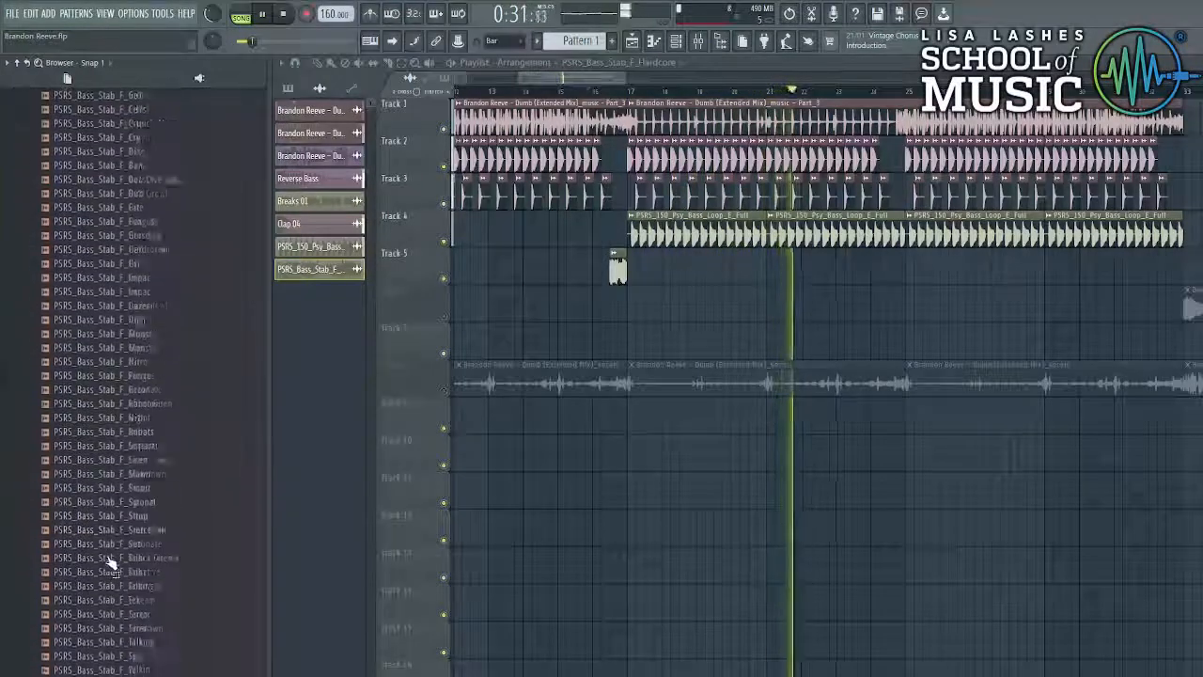
pyautogui.click(113, 514)
pyautogui.click(114, 476)
pyautogui.click(116, 462)
pyautogui.click(122, 446)
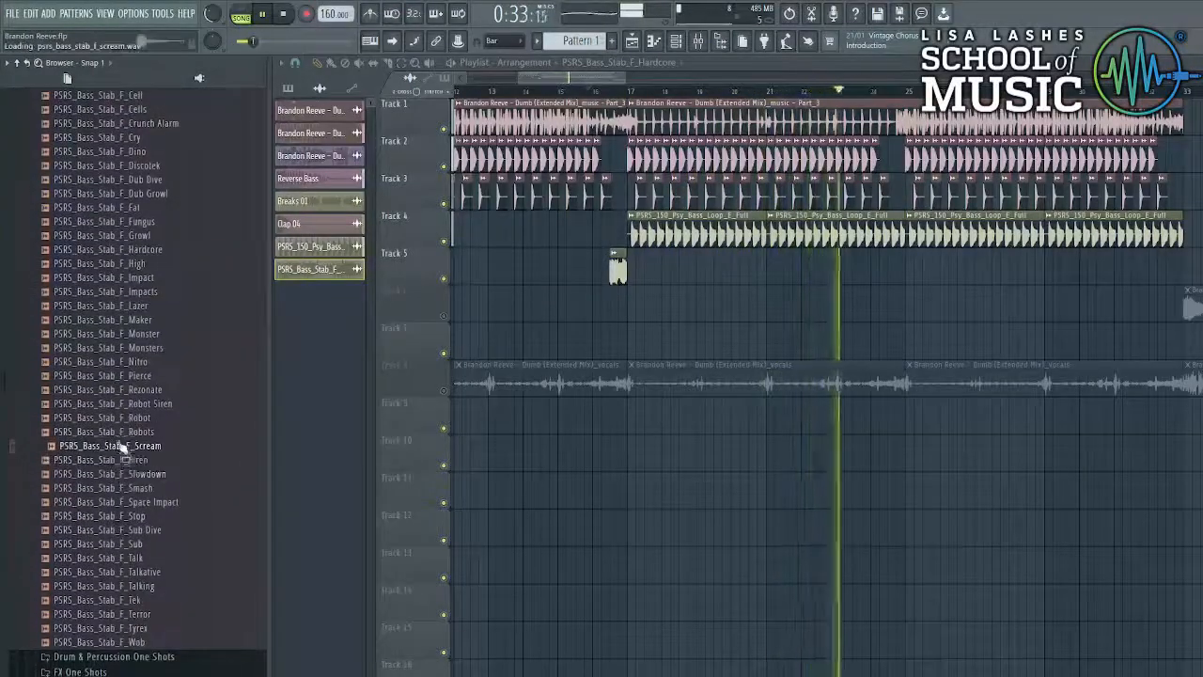
pyautogui.click(126, 431)
pyautogui.press('space')
pyautogui.click(132, 405)
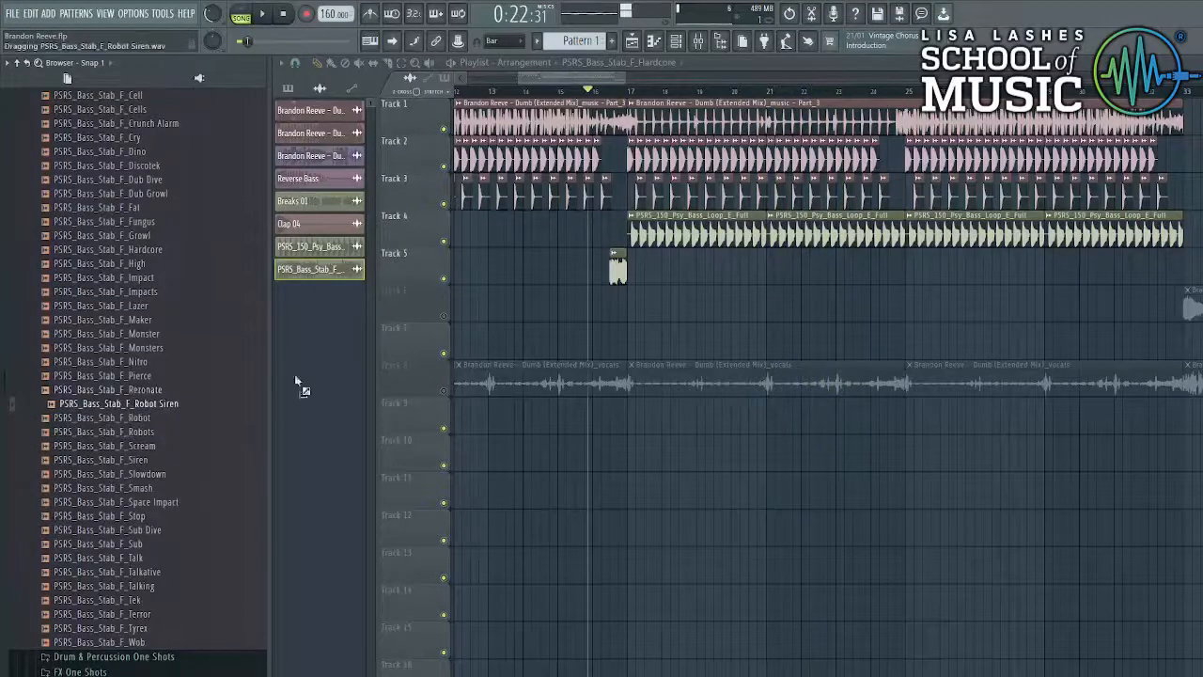
# - Place the Robot Siren bass stab in the playlist and set its sample to Stretch mode
pyautogui.moveTo(297, 383); pyautogui.dragTo(639, 302)
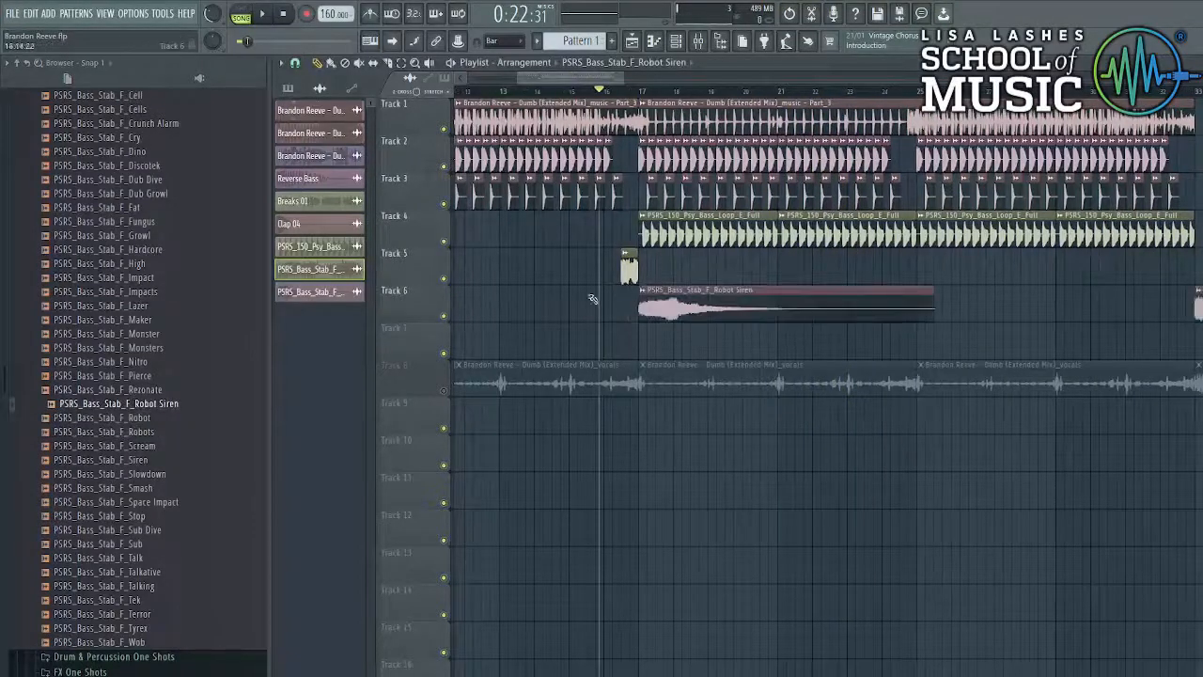
pyautogui.doubleClick(648, 293)
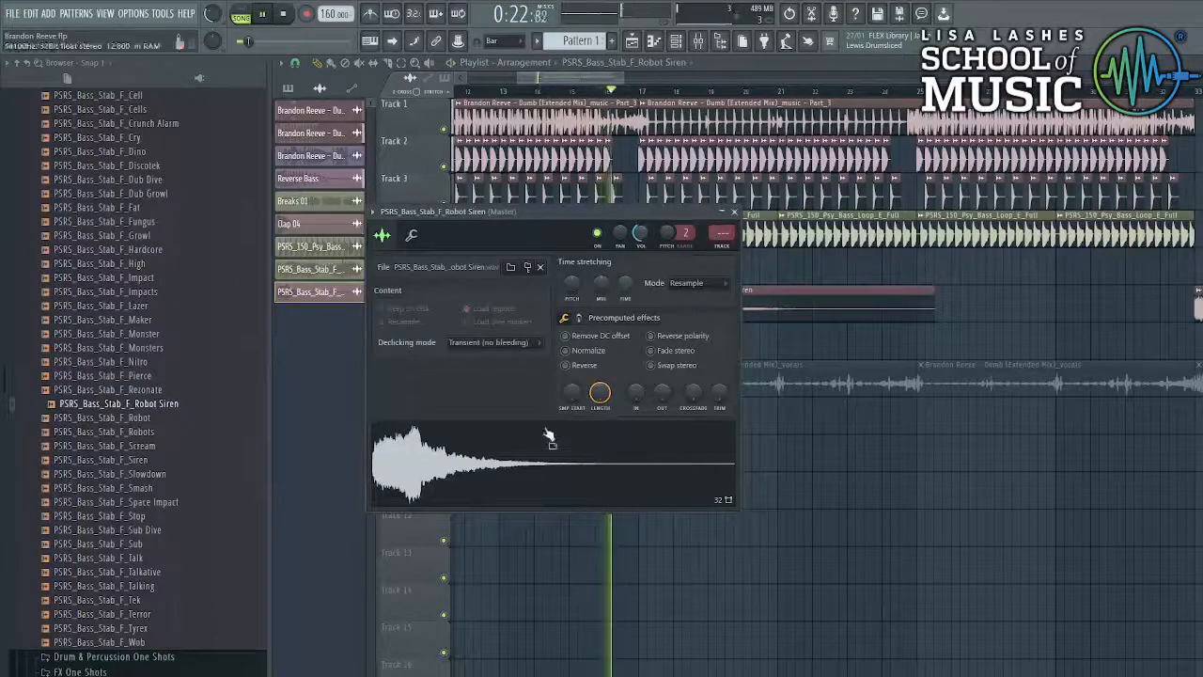
pyautogui.click(694, 283)
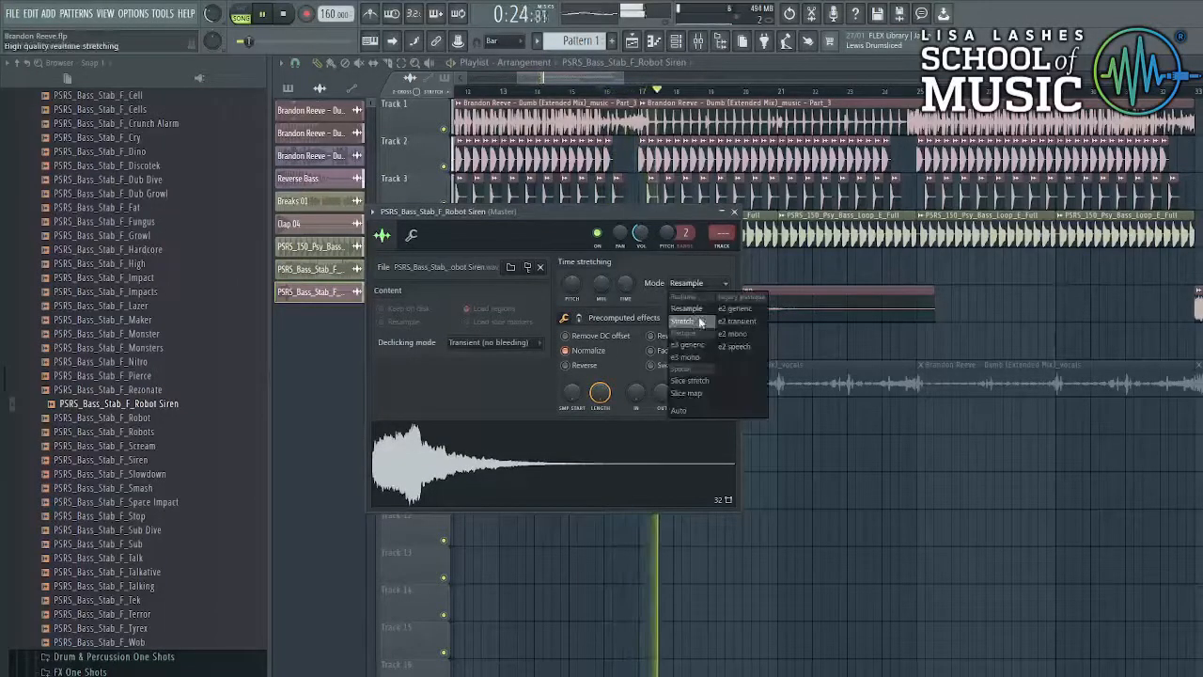
pyautogui.click(693, 317)
pyautogui.click(923, 328)
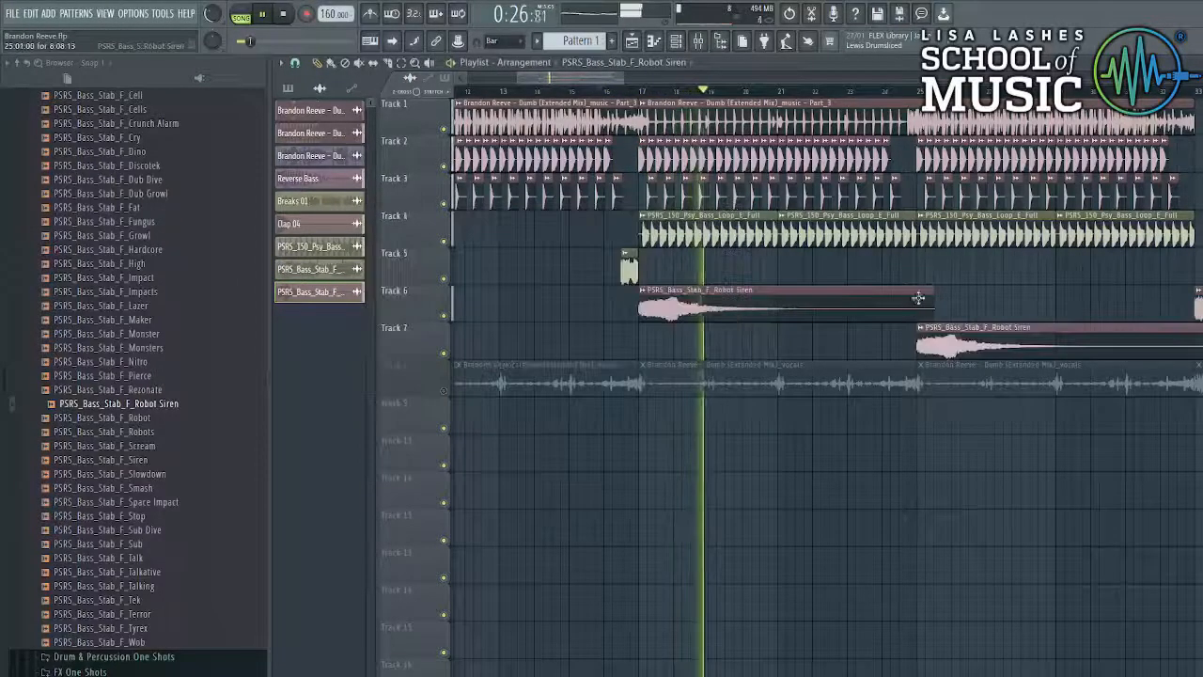
# - Add a second Robot Siren clip and move both clips down to Track 7
pyautogui.moveTo(937, 344); pyautogui.dragTo(937, 308)
pyautogui.scroll(-3, 937, 308)
pyautogui.scroll(-2, 937, 308)
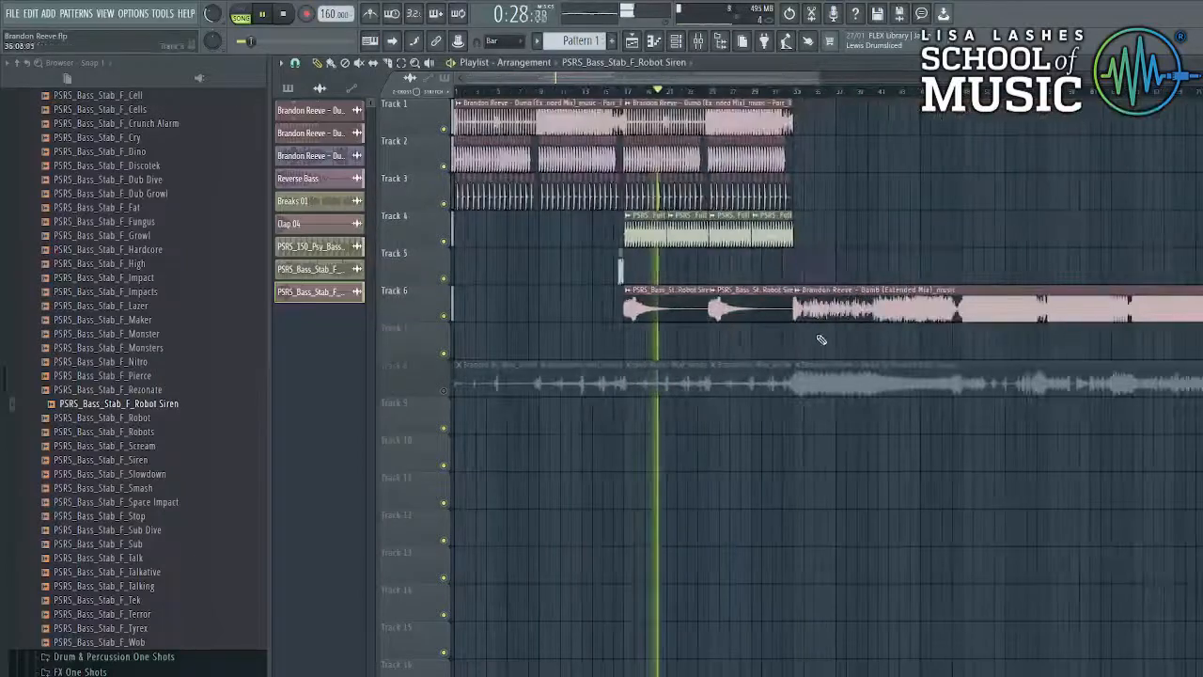
pyautogui.moveTo(773, 344); pyautogui.dragTo(664, 310)
pyautogui.moveTo(663, 310); pyautogui.dragTo(664, 344)
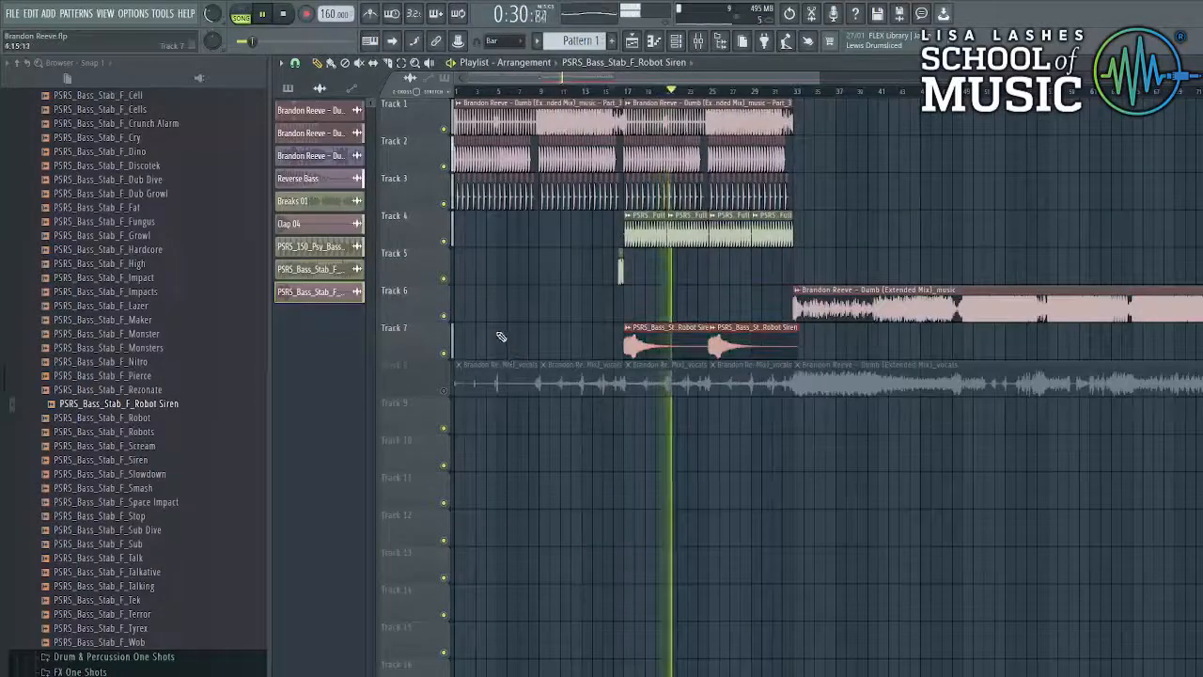
pyautogui.scroll(-2, 501, 336)
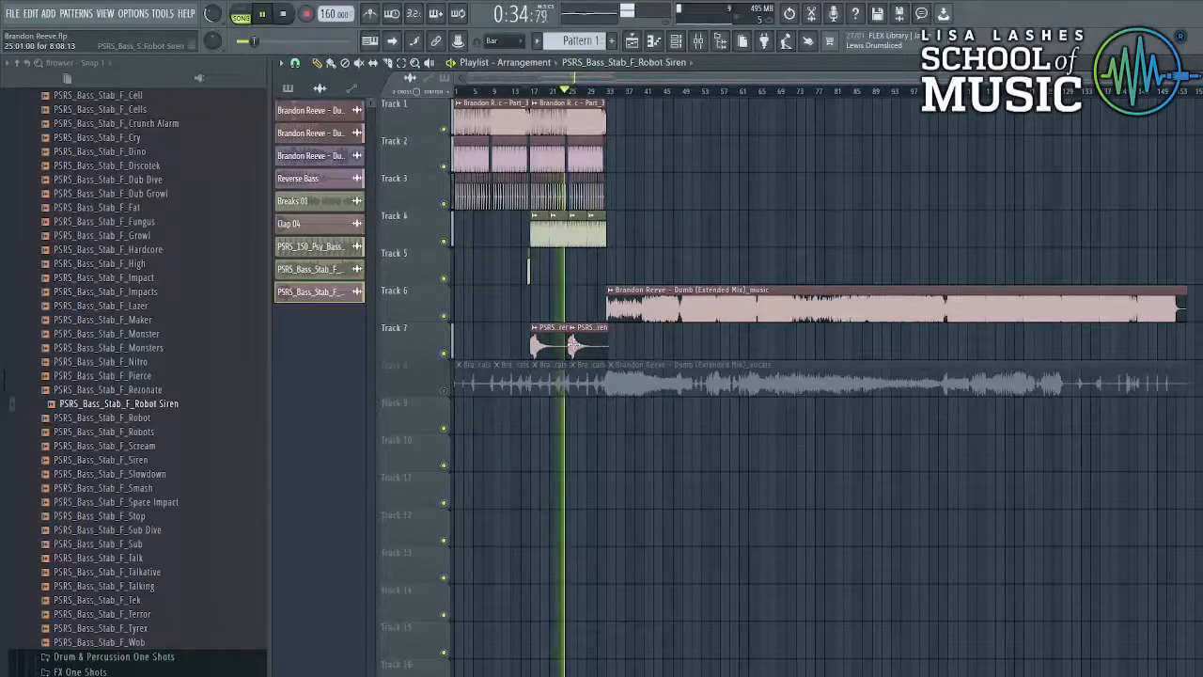
# - Collapse the bass folders and open Drum & Percussion One Shots > Rides
pyautogui.scroll(10, 75, 406)
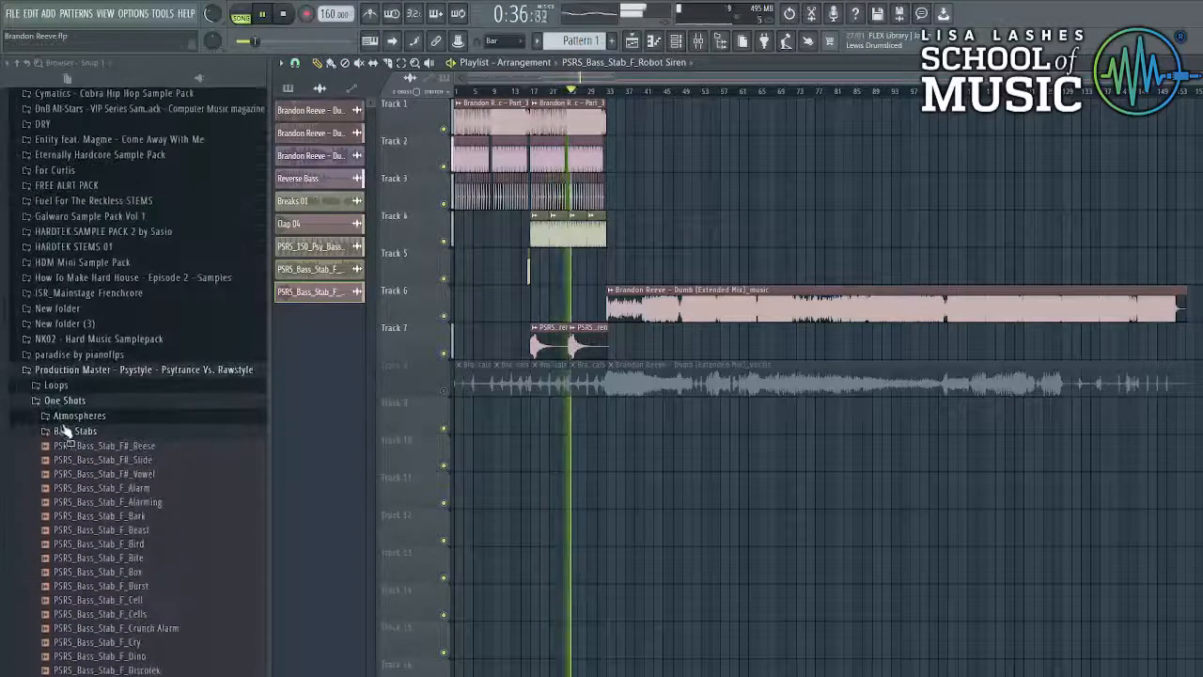
pyautogui.click(66, 431)
pyautogui.click(84, 491)
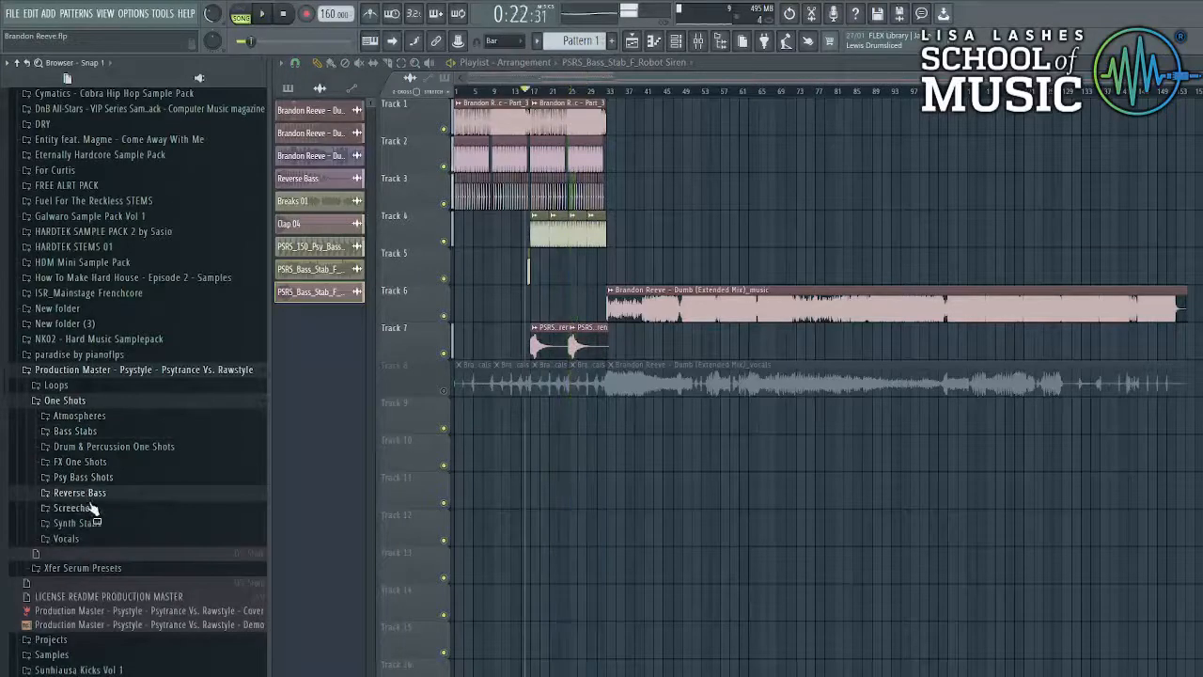
pyautogui.click(94, 447)
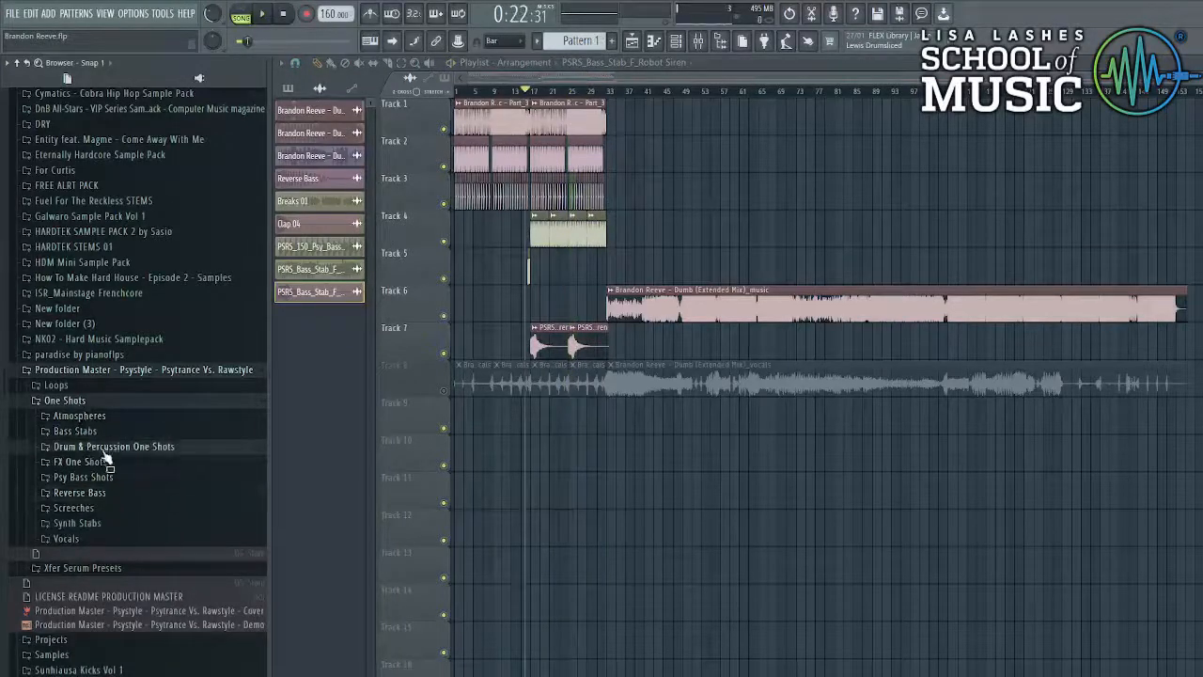
pyautogui.click(94, 494)
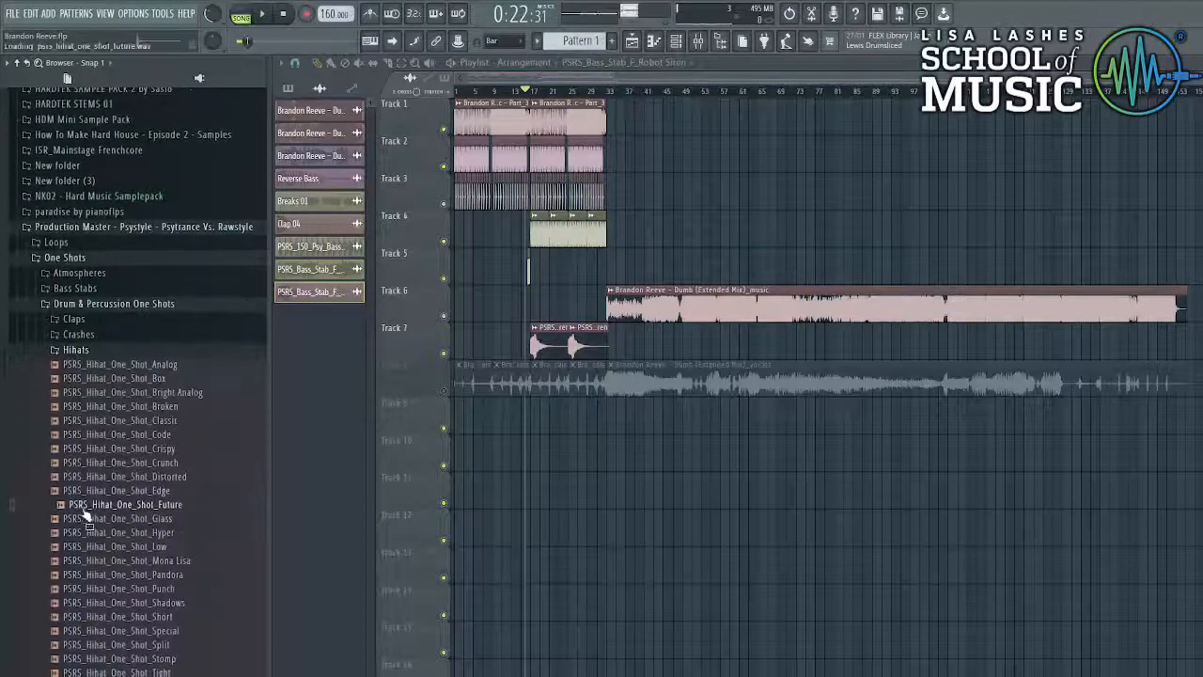
pyautogui.click(85, 349)
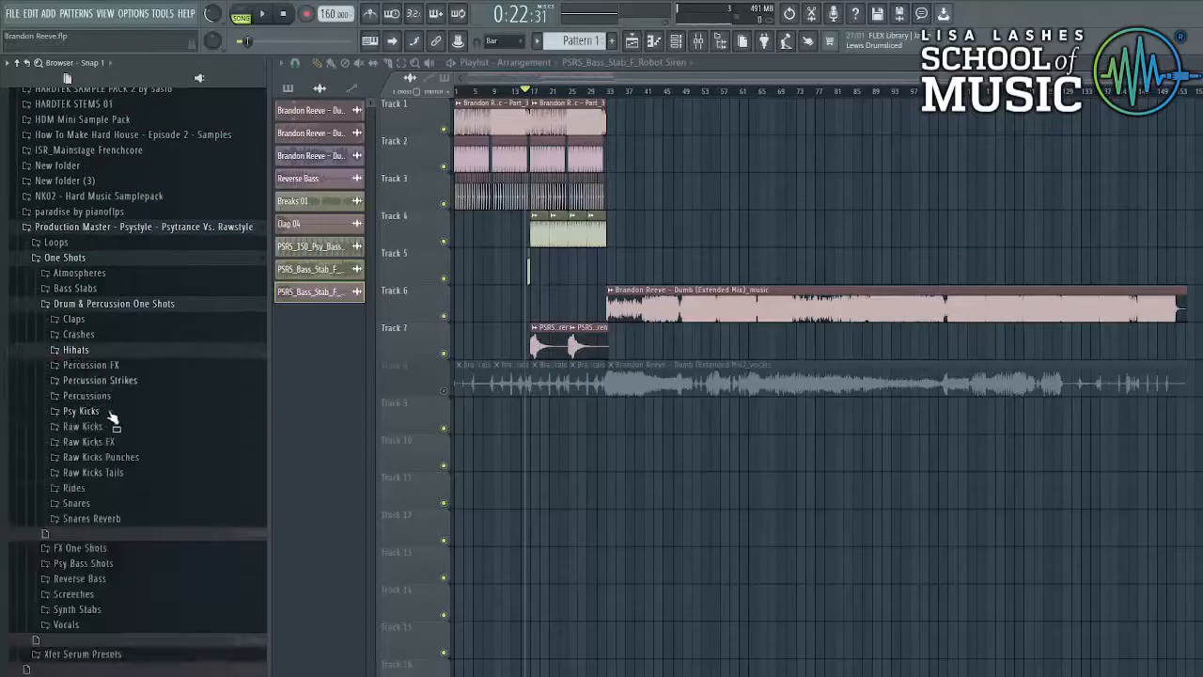
pyautogui.click(116, 489)
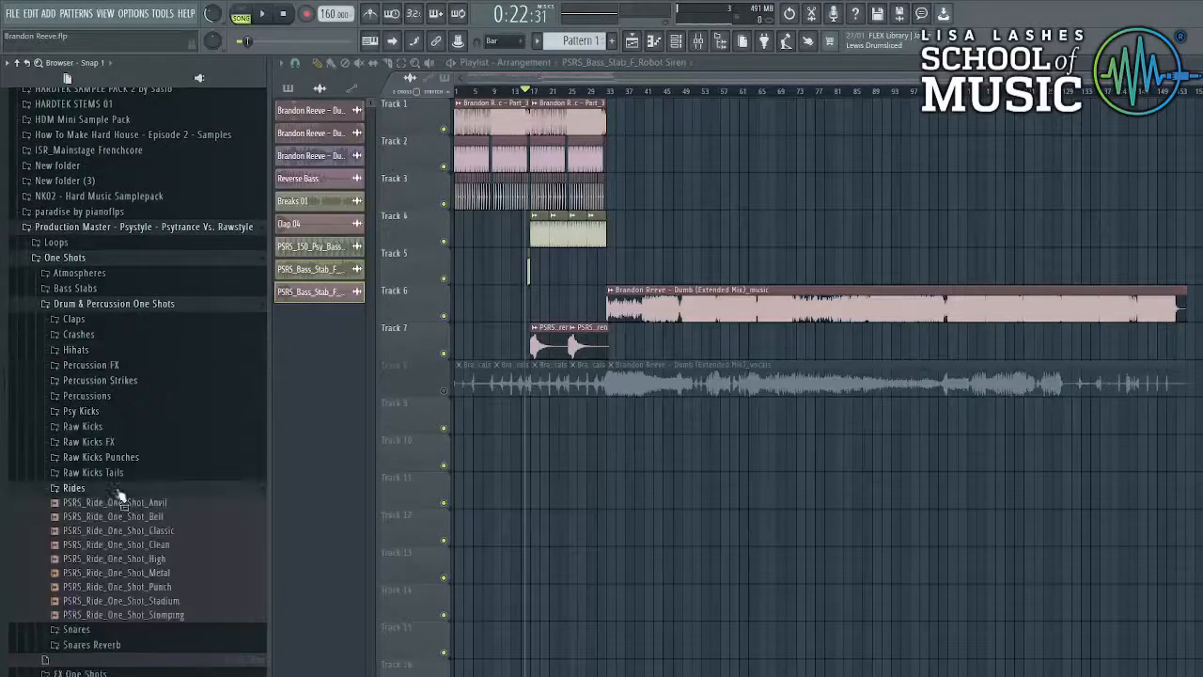
# - Insert a new empty Track 5 and drop a ride one-shot onto it
pyautogui.rightClick(425, 250)
pyautogui.click(449, 493)
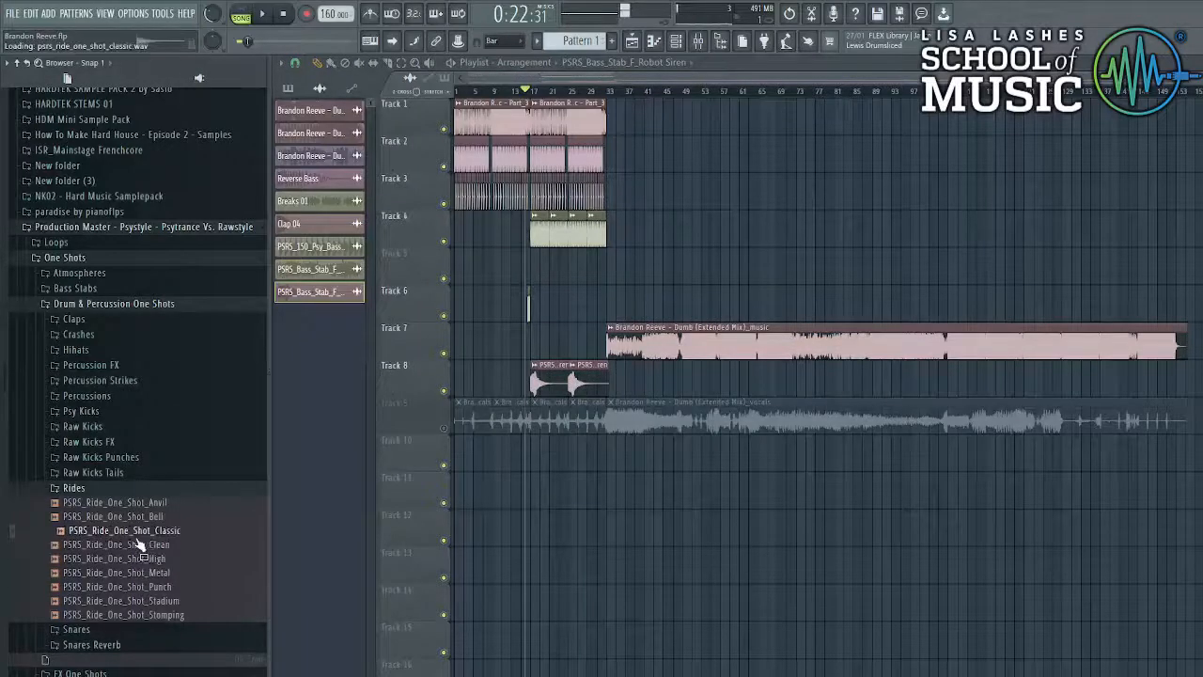
pyautogui.moveTo(531, 266); pyautogui.dragTo(534, 263)
pyautogui.scroll(5, 536, 263)
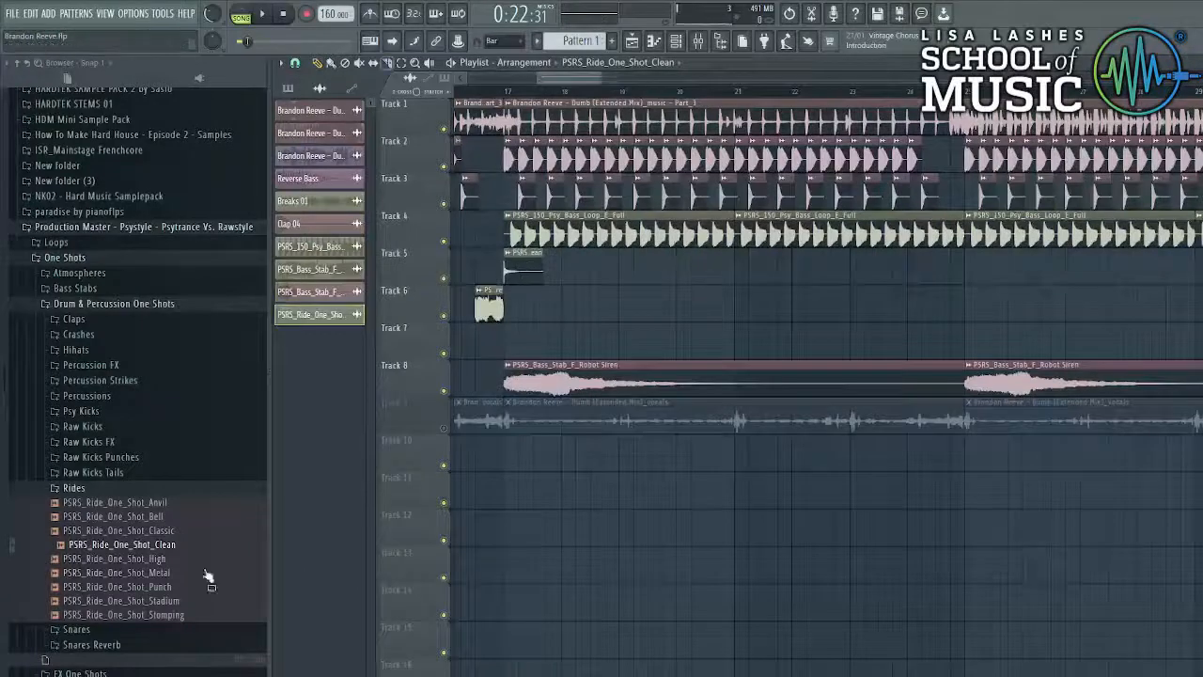
# - Place the PSRS_Ride_One_Shot_Classic sample and switch it to Stretch mode
pyautogui.moveTo(174, 536); pyautogui.dragTo(656, 284)
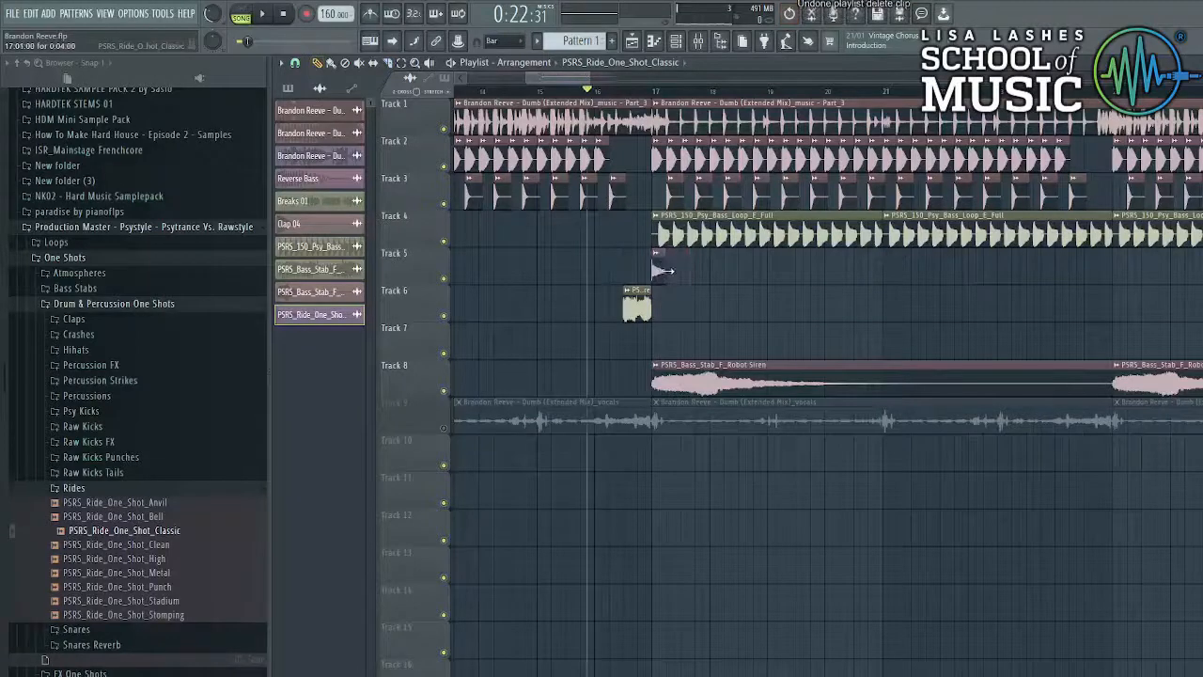
pyautogui.press('space')
pyautogui.scroll(-4, 862, 277)
pyautogui.doubleClick(862, 276)
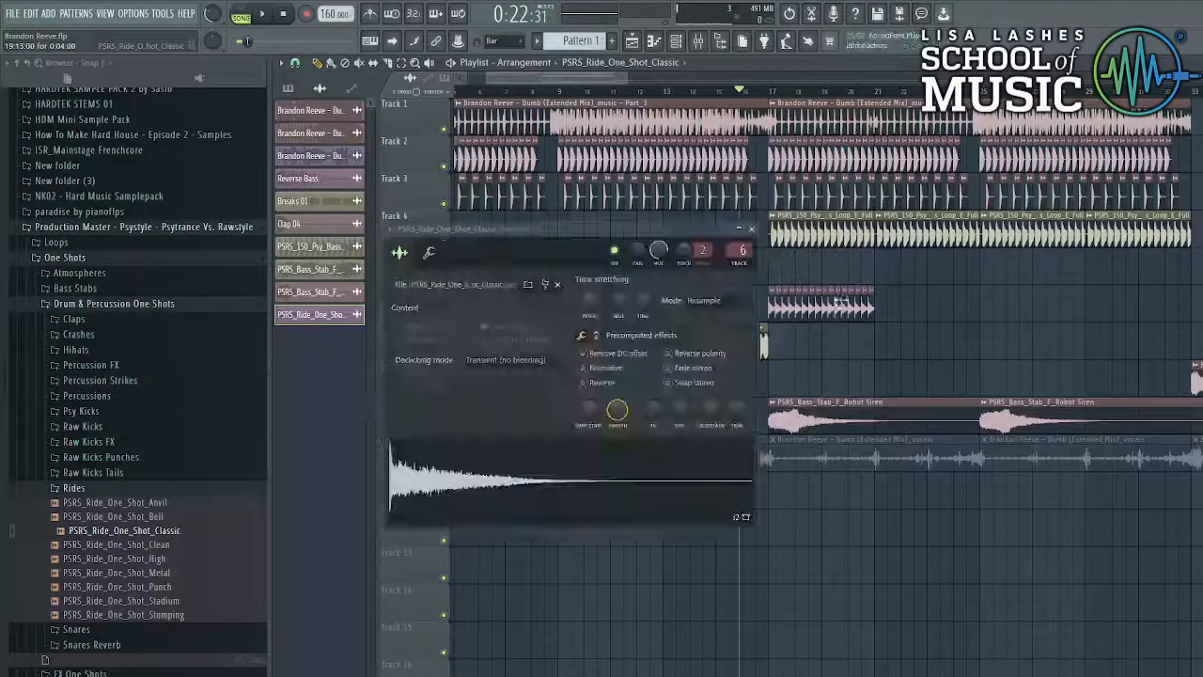
pyautogui.click(705, 300)
pyautogui.click(704, 411)
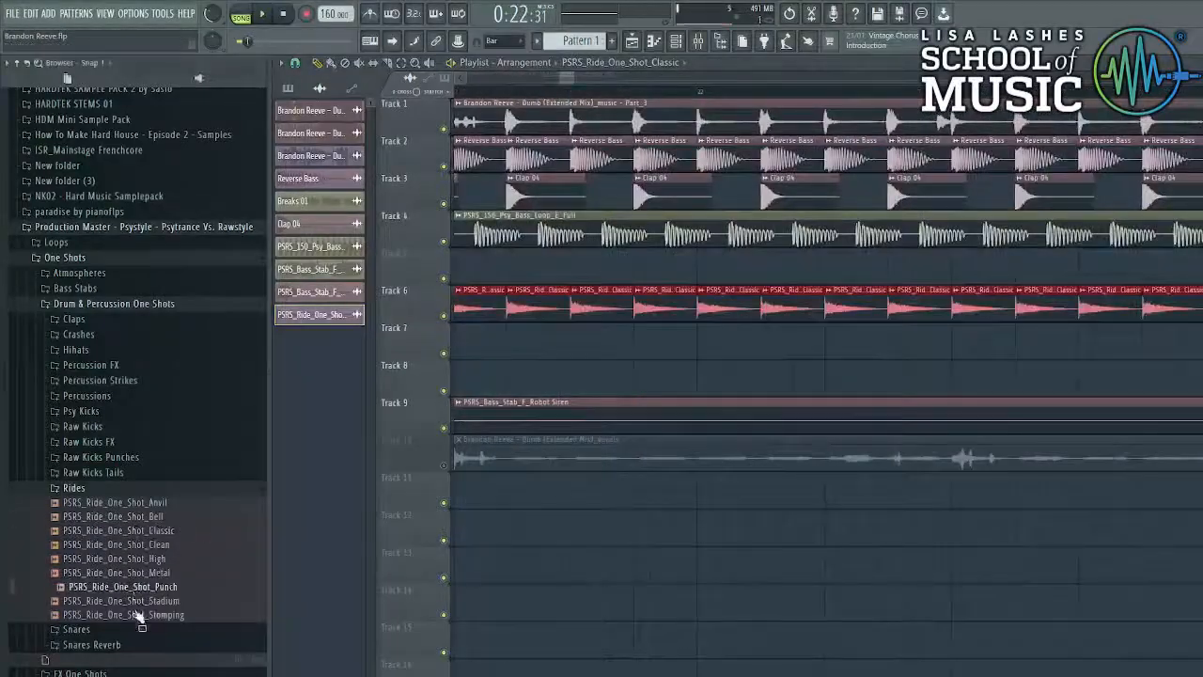
# - Audition the Stomping ride, then open the Crash sample's channel settings from the playlist
pyautogui.click(137, 616)
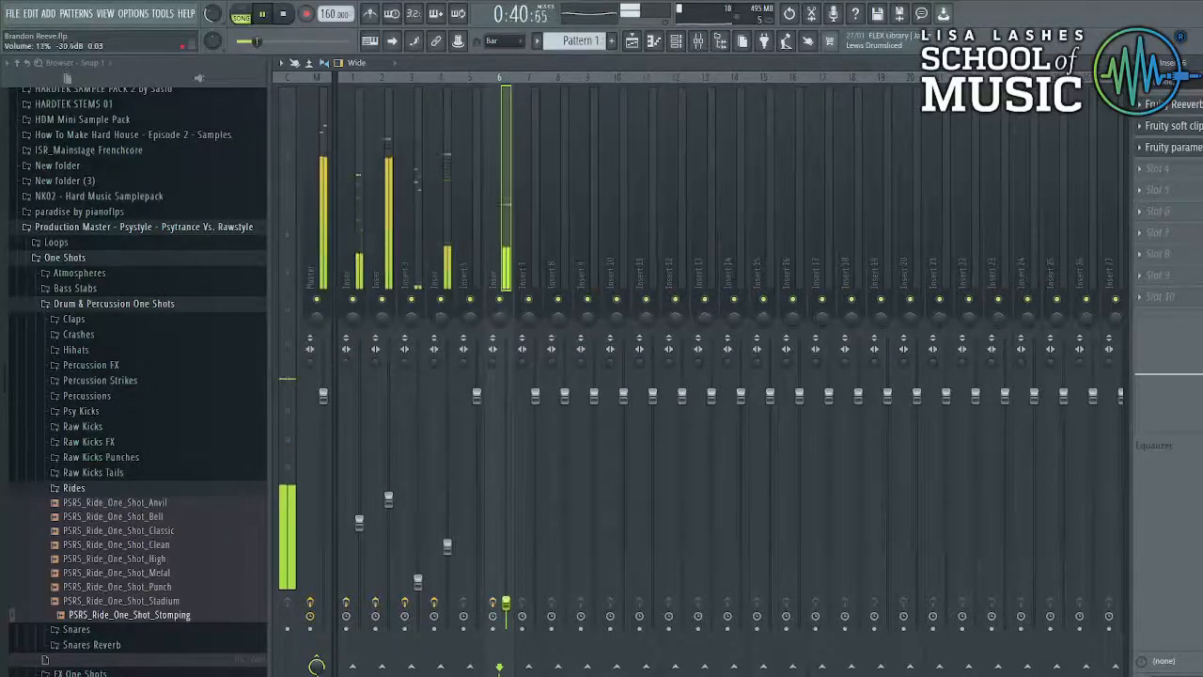
pyautogui.press('F5')
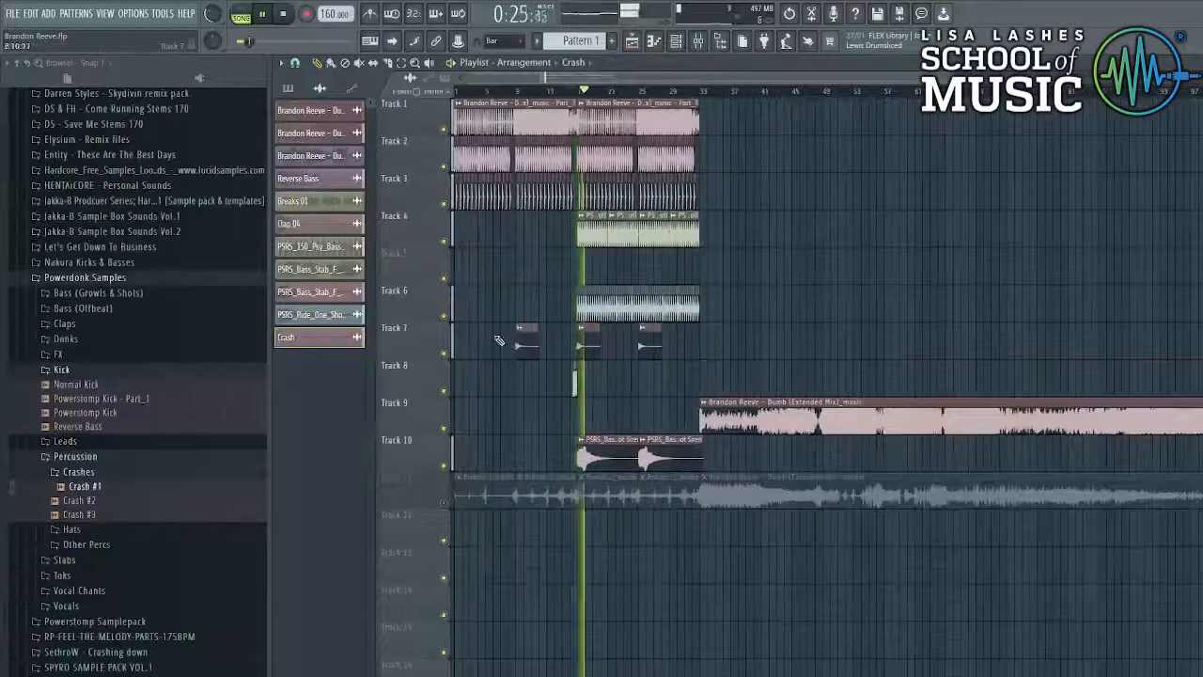
pyautogui.doubleClick(651, 352)
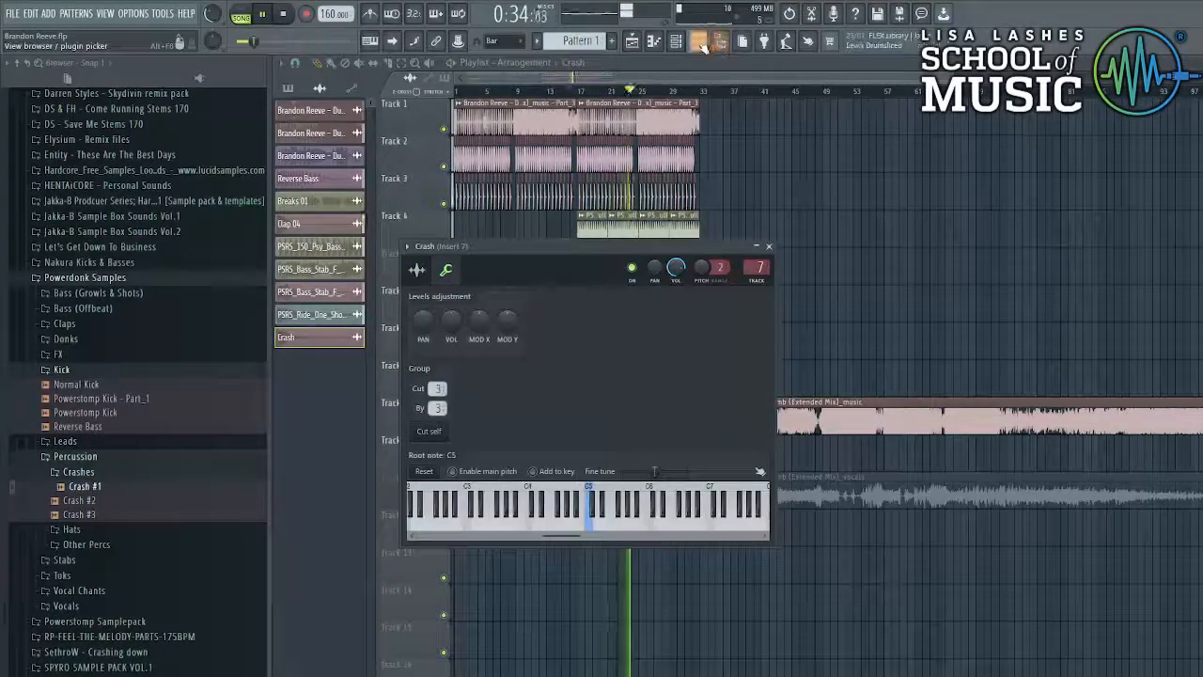
# - Load Fruity Reeverb and Fruity soft clipper onto the crash's mixer Insert 7
pyautogui.press('F9')
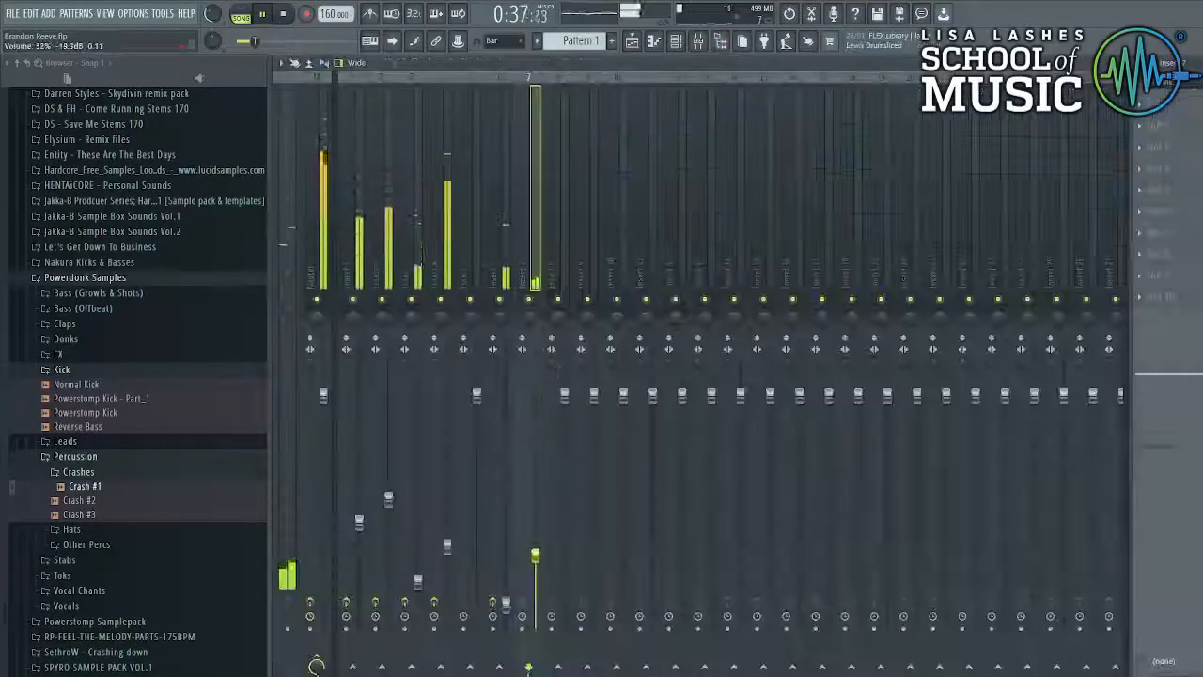
pyautogui.click(1140, 105)
pyautogui.click(960, 194)
pyautogui.click(616, 124)
pyautogui.click(1140, 126)
pyautogui.click(960, 357)
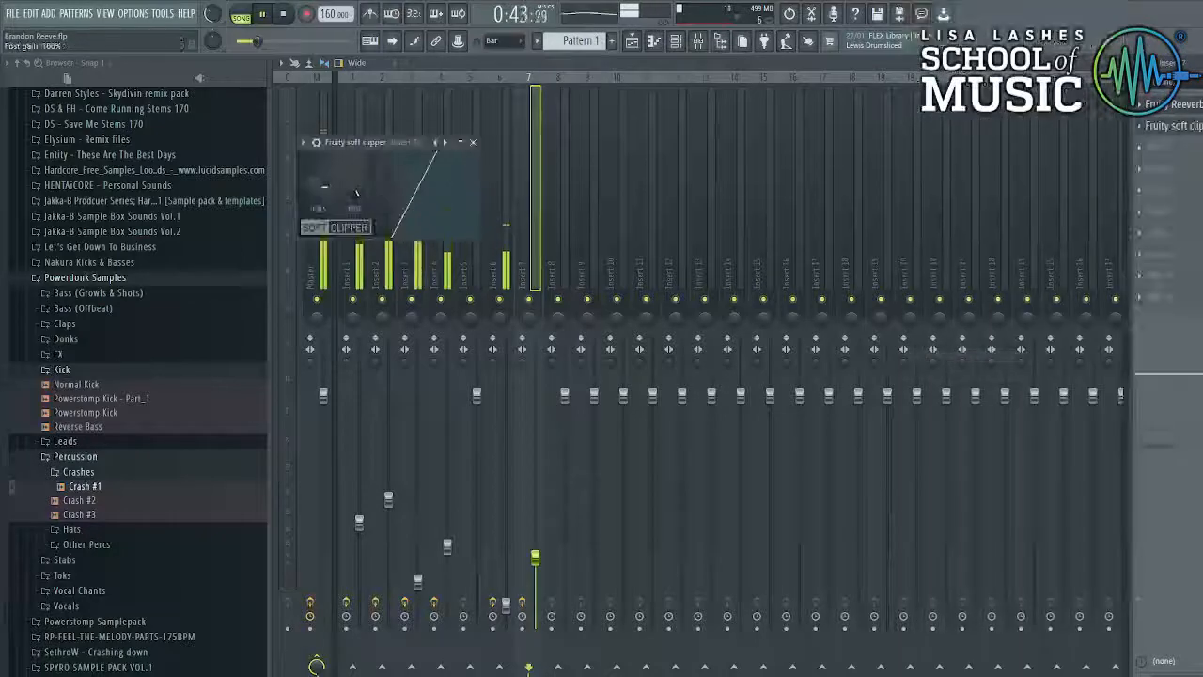
pyautogui.click(472, 141)
# - Add Fruity parametric EQ 2 with a raised low cut and lower the crash insert's fader
pyautogui.click(1140, 148)
pyautogui.click(987, 532)
pyautogui.click(661, 160)
pyautogui.click(722, 242)
pyautogui.moveTo(340, 268); pyautogui.dragTo(451, 269)
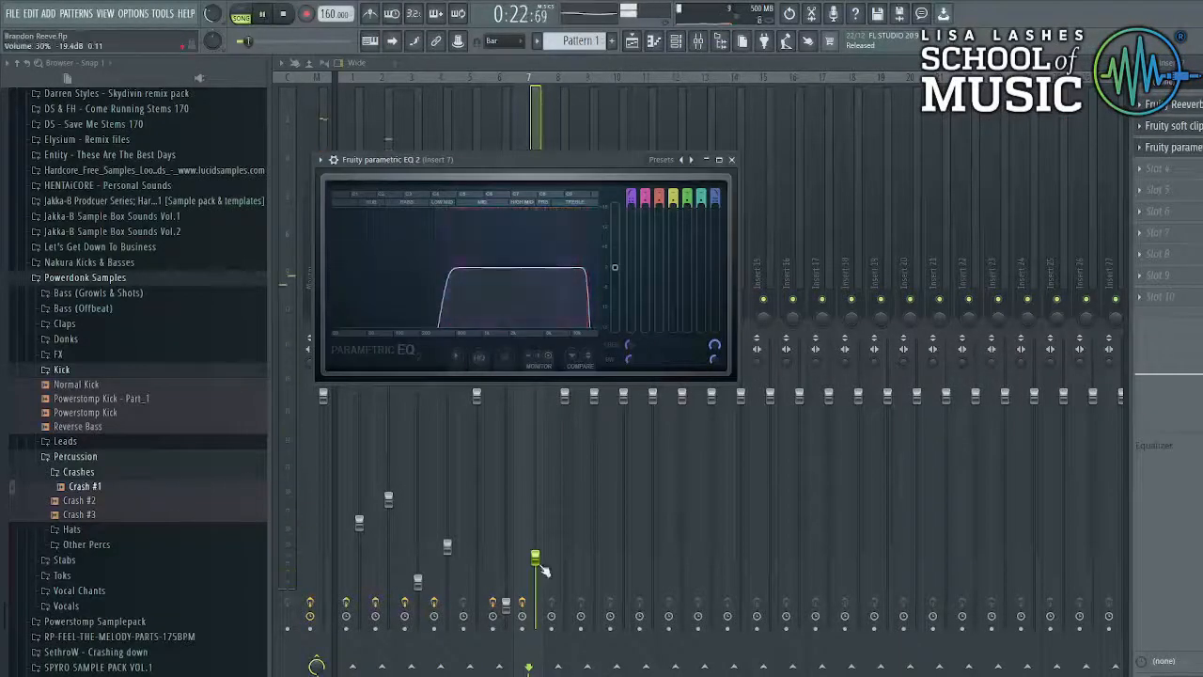
pyautogui.click(731, 159)
pyautogui.moveTo(541, 560); pyautogui.dragTo(545, 588)
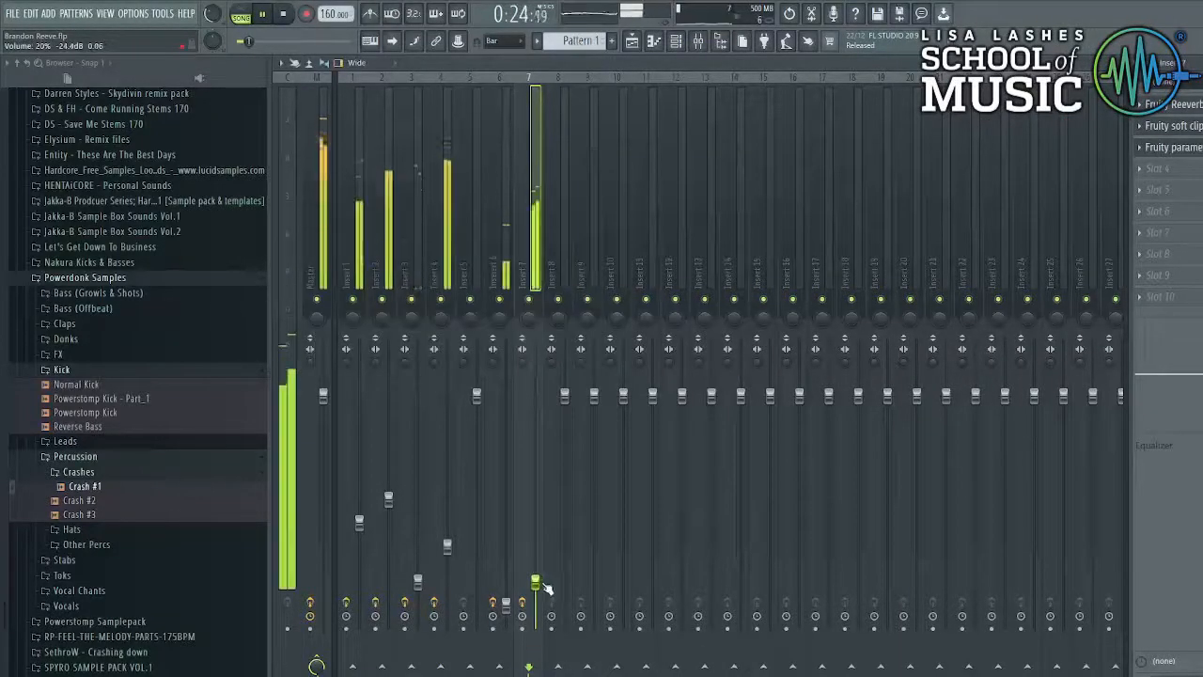
pyautogui.click(642, 42)
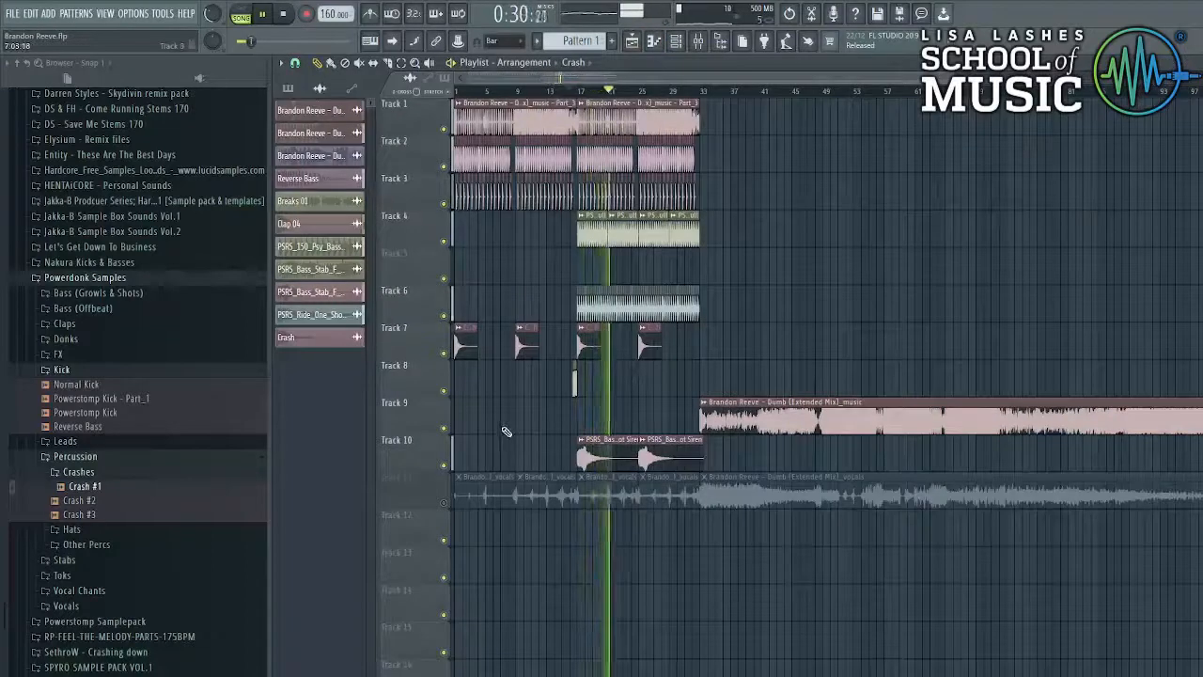
# - Drop the VEDM3 Snare 005 (F) sample from the Lets Get Down To Business folder into the playlist
pyautogui.scroll(-4, 75, 570)
pyautogui.press('space')
pyautogui.scroll(4, 105, 406)
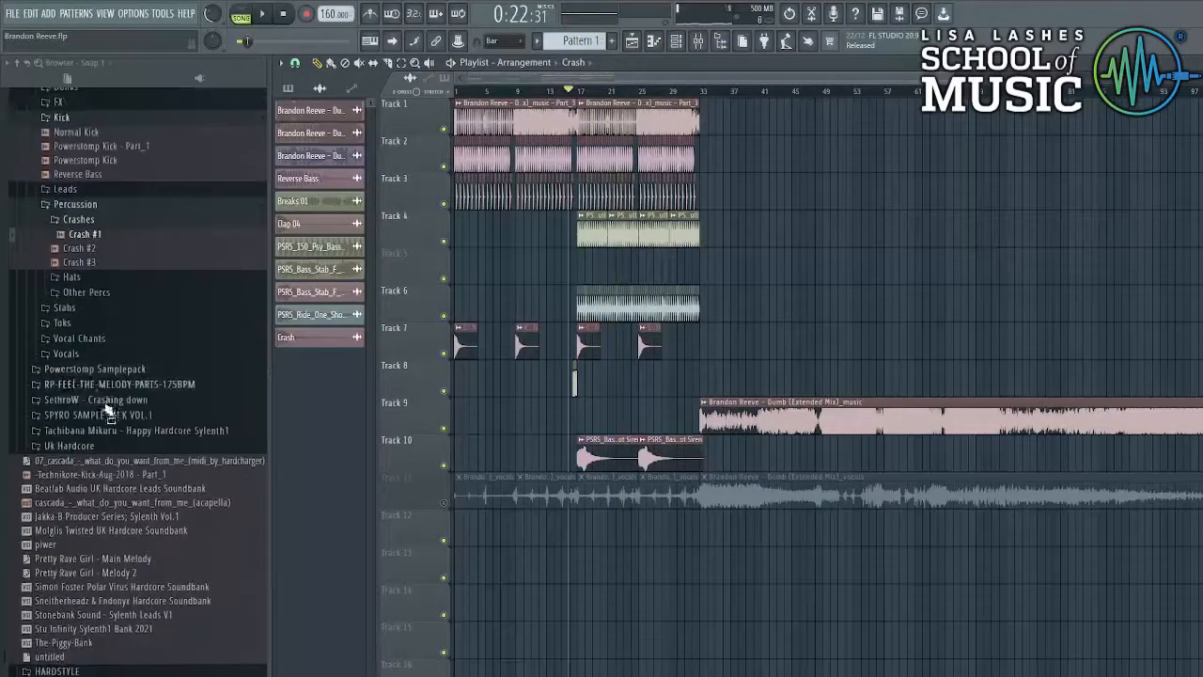
pyautogui.click(88, 279)
pyautogui.click(87, 248)
pyautogui.click(88, 321)
pyautogui.click(66, 262)
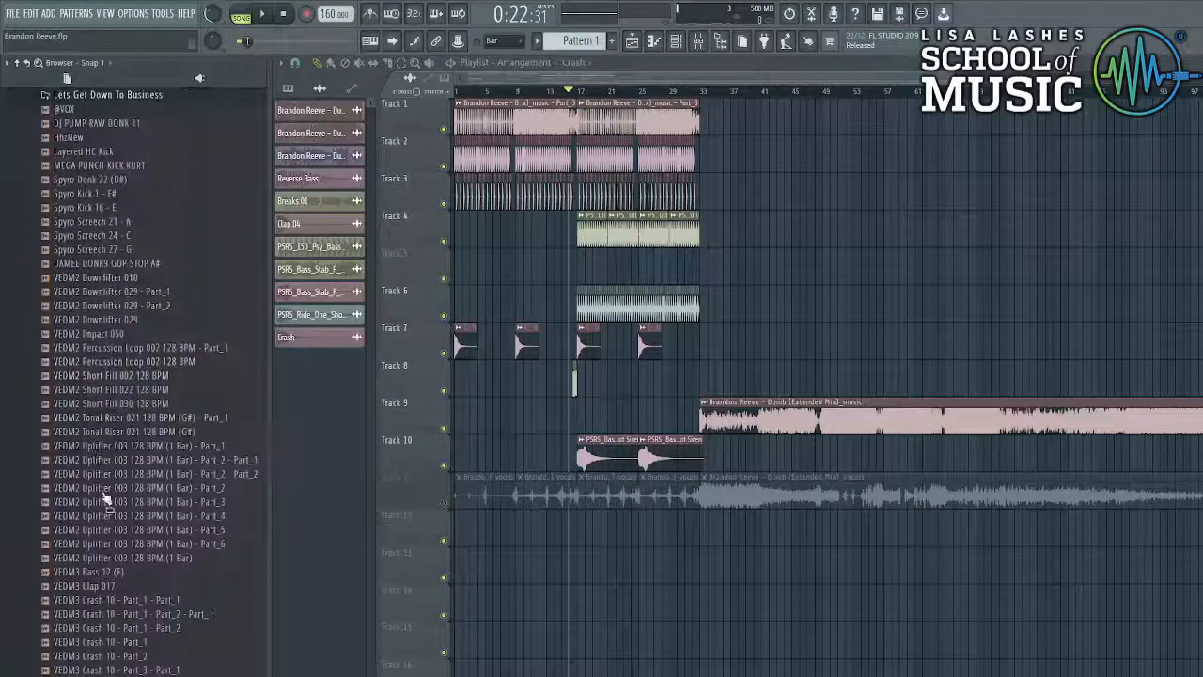
pyautogui.moveTo(651, 381); pyautogui.dragTo(658, 381)
# - Insert a new track for the snare and delete the misplaced snare clip
pyautogui.rightClick(439, 362)
pyautogui.click(485, 605)
pyautogui.scroll(3, 563, 423)
pyautogui.click(810, 415)
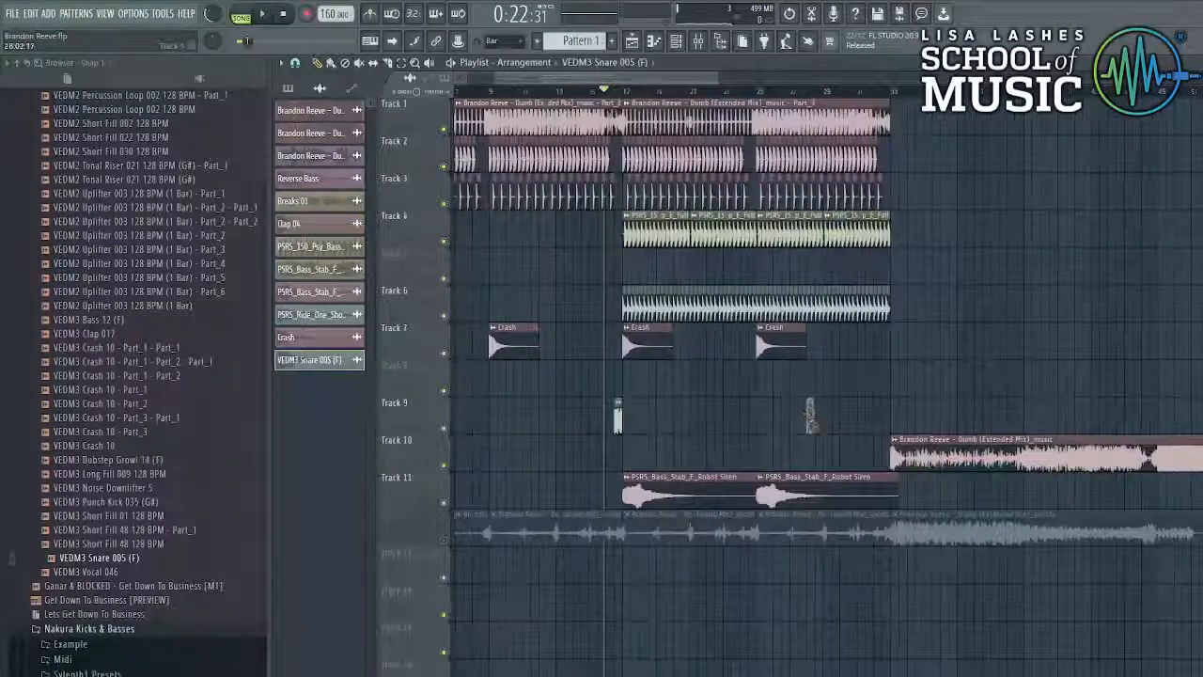
pyautogui.rightClick(810, 415)
pyautogui.scroll(4, 658, 390)
# - Place two snare hits on Track 8 just before bar 17
pyautogui.press('space')
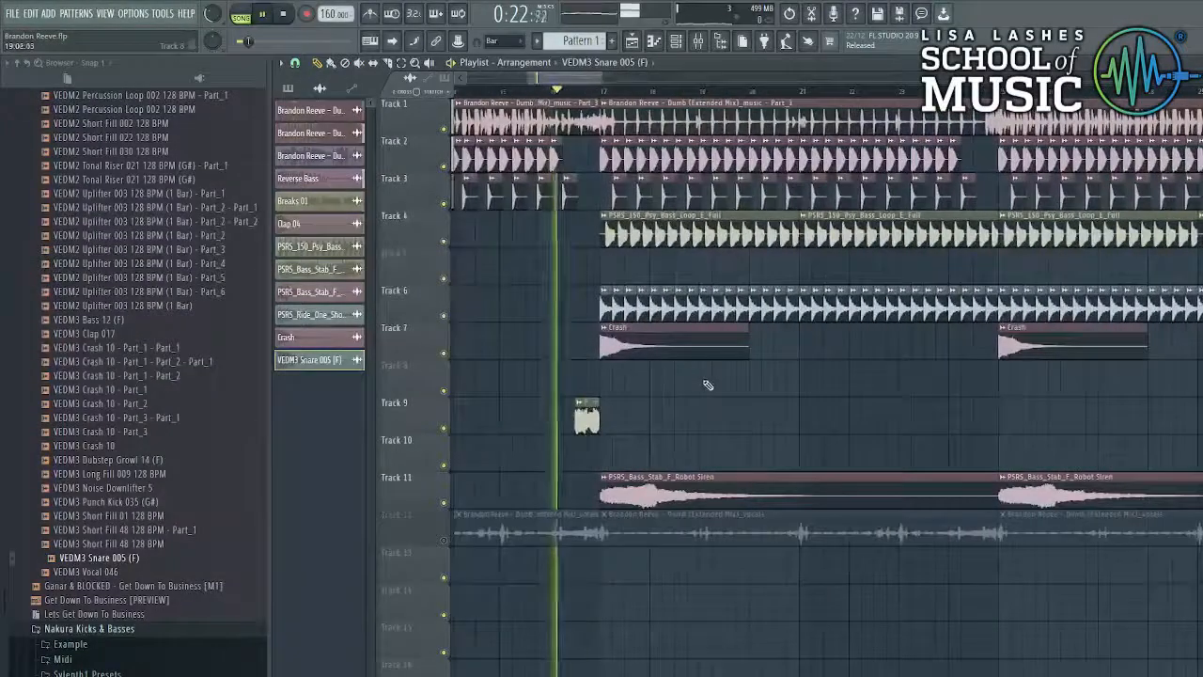
pyautogui.click(621, 383)
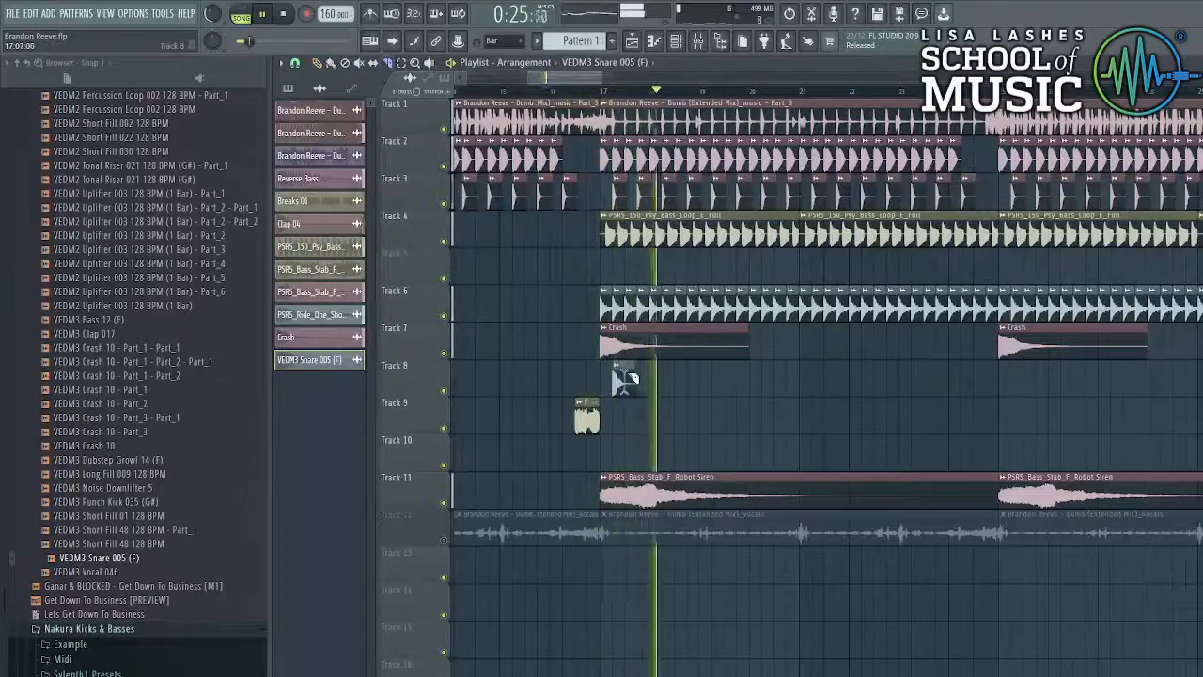
pyautogui.click(643, 391)
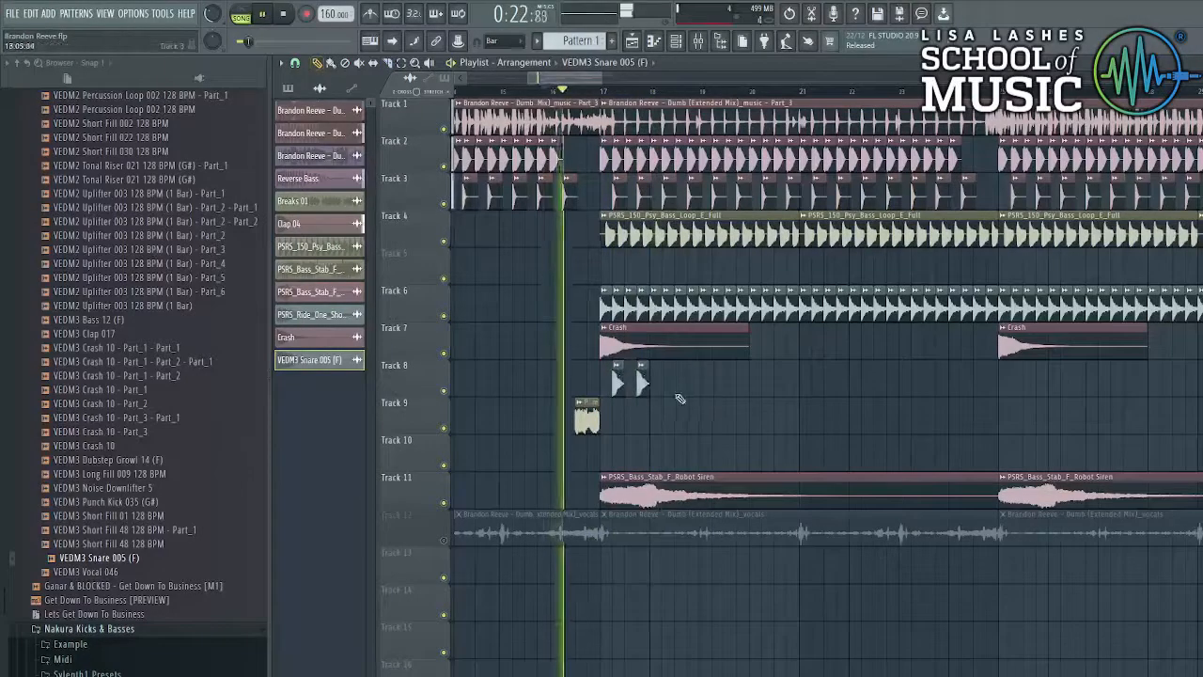
# - Duplicate the snare pair with Ctrl+B, move the four clips past bar 19, and duplicate them again
pyautogui.moveTo(679, 398); pyautogui.dragTo(607, 372)
pyautogui.scroll(5, 684, 390)
pyautogui.hotkey('ctrl', 'b')
pyautogui.scroll(-5, 684, 390)
pyautogui.moveTo(746, 416)
pyautogui.mouseDown()
pyautogui.moveTo(519, 377)
pyautogui.moveTo(764, 400)
pyautogui.moveTo(752, 395)
pyautogui.mouseUp()
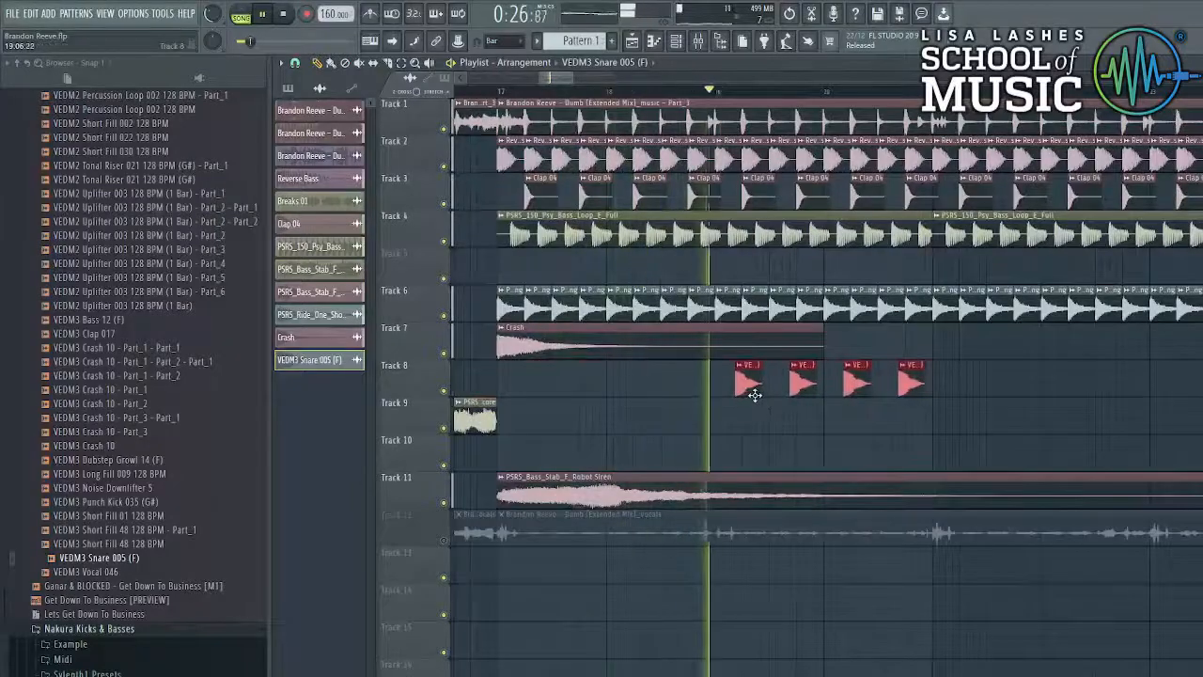
pyautogui.scroll(6, 1014, 398)
pyautogui.hotkey('ctrl', 'b')
pyautogui.scroll(-12, 928, 364)
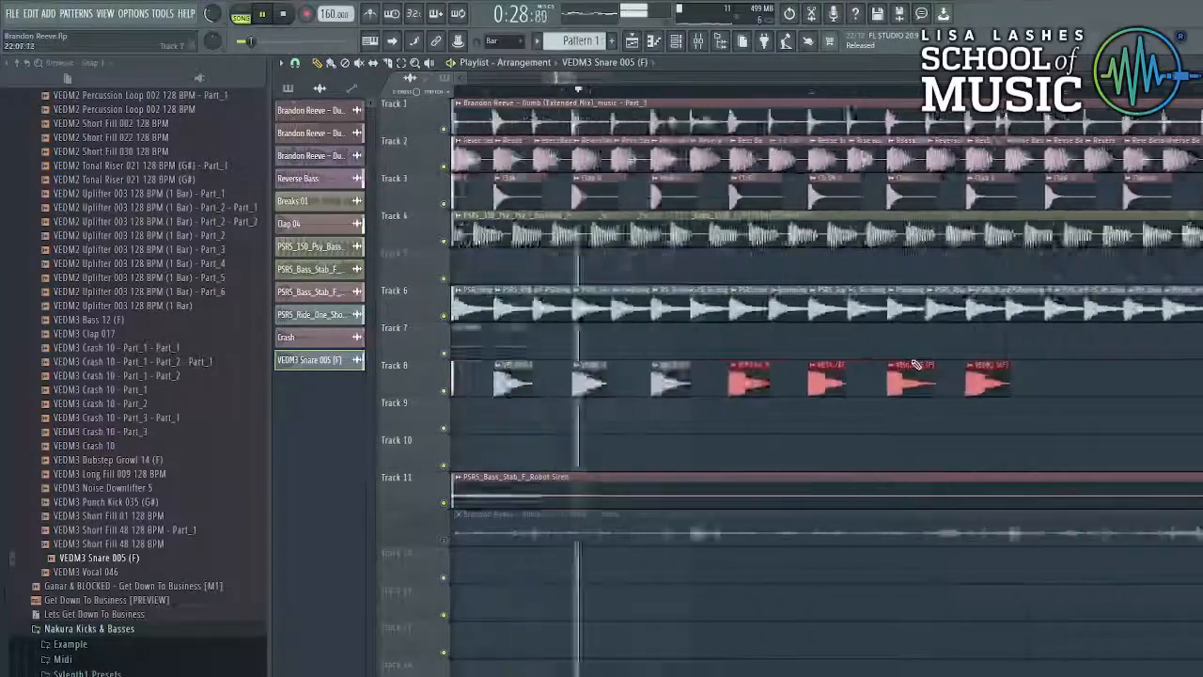
pyautogui.scroll(4, 1018, 396)
# - Remove four of the earliest snare clips from Track 8
pyautogui.rightClick(813, 387)
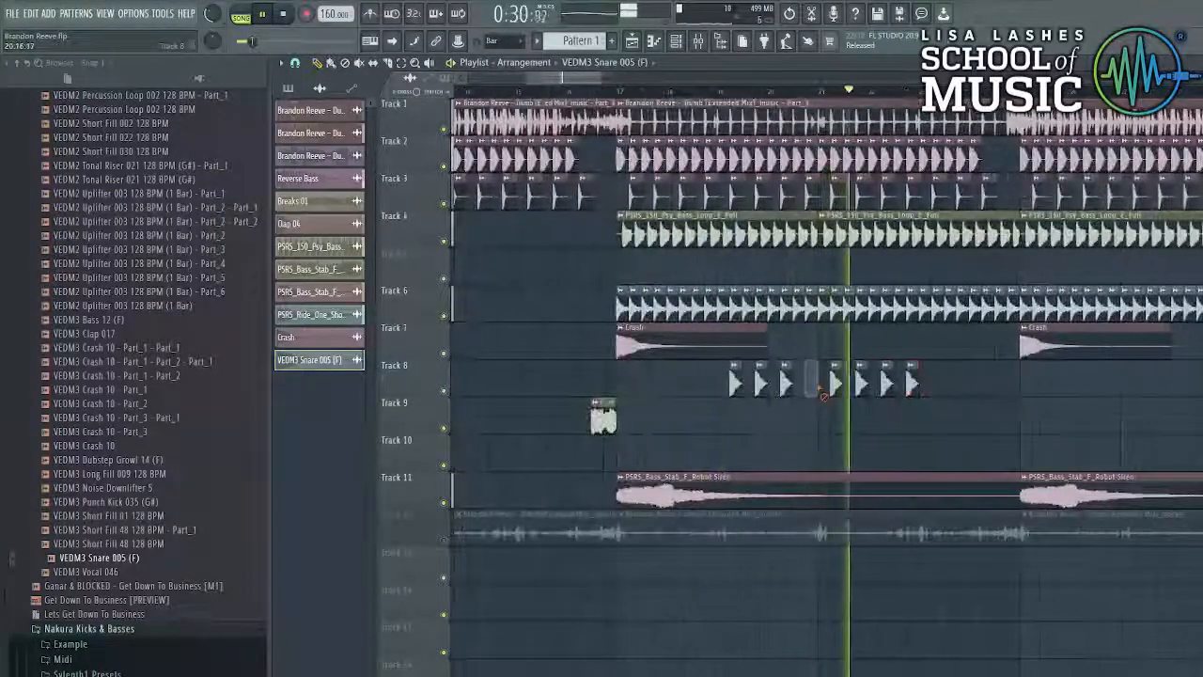
pyautogui.hotkey('ctrl', 'z')
pyautogui.rightClick(811, 384)
pyautogui.rightClick(787, 384)
pyautogui.rightClick(761, 385)
pyautogui.rightClick(736, 384)
# - Duplicate four selected snare clips further right on Track 8 and clear the selection
pyautogui.scroll(3, 1045, 399)
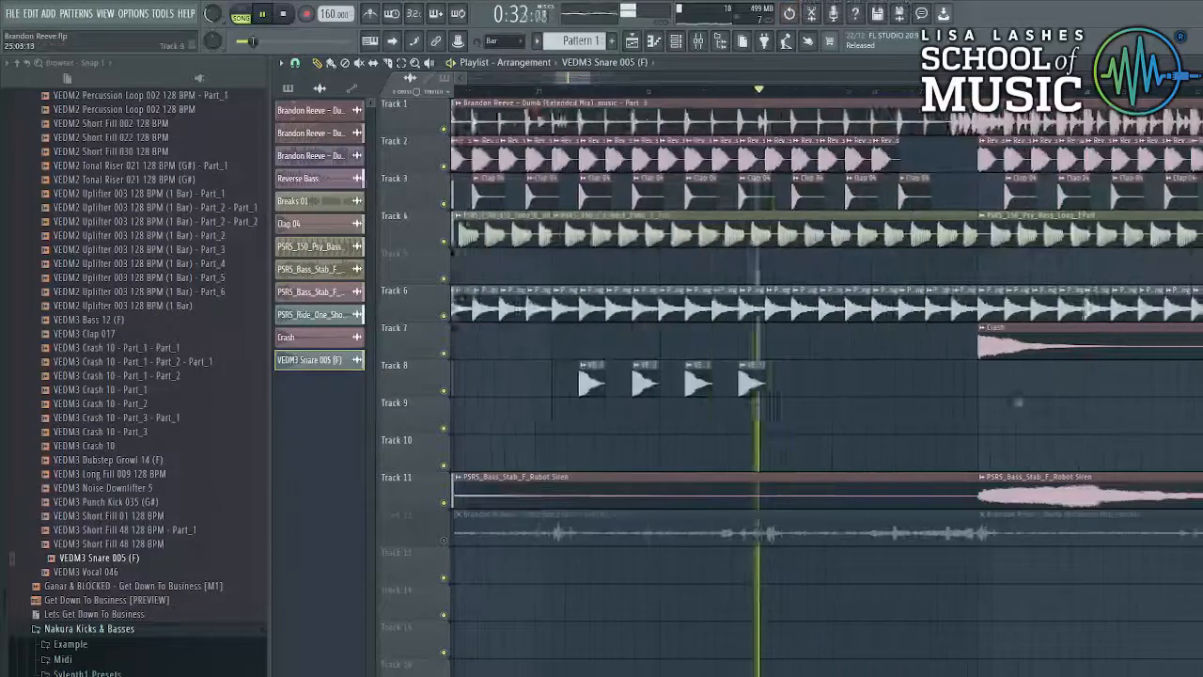
pyautogui.moveTo(953, 390); pyautogui.dragTo(554, 376)
pyautogui.scroll(4, 912, 395)
pyautogui.hotkey('ctrl', 'b')
pyautogui.scroll(-5, 924, 401)
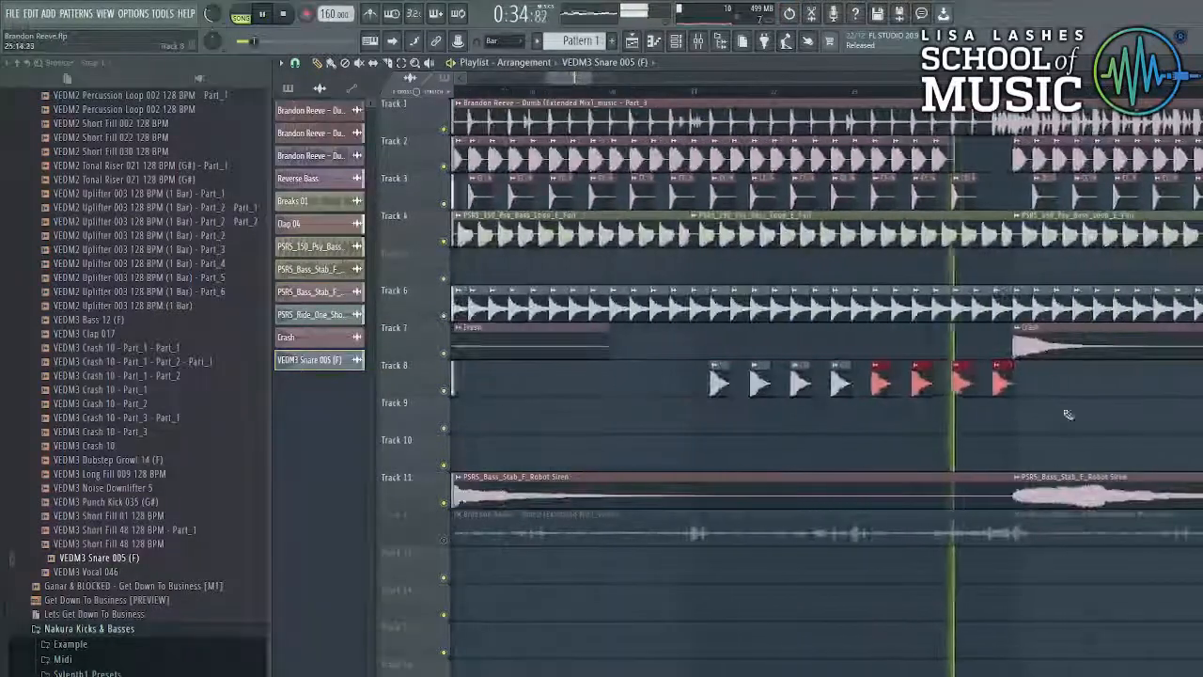
pyautogui.hotkey('ctrl', 'd')
pyautogui.press('space')
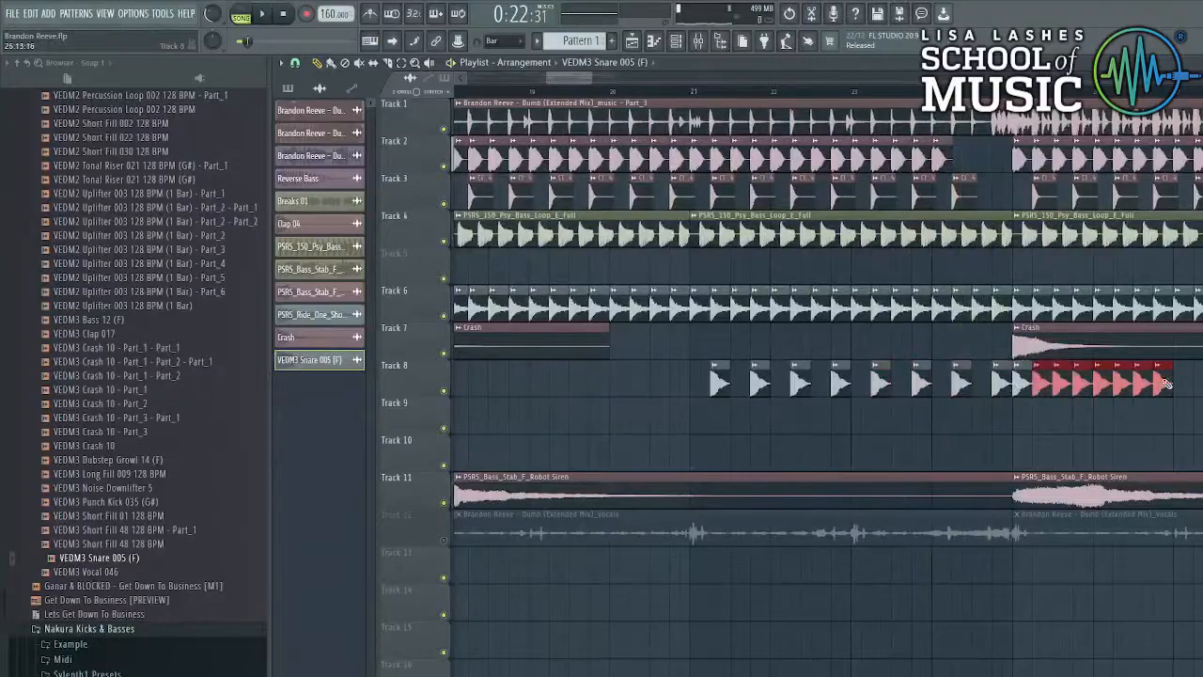
# - Bring the later bars into view and audition the snare roll
pyautogui.scroll(-5, 1159, 358)
pyautogui.moveTo(1114, 323); pyautogui.dragTo(946, 373)
pyautogui.scroll(2, 939, 373)
pyautogui.press('space')
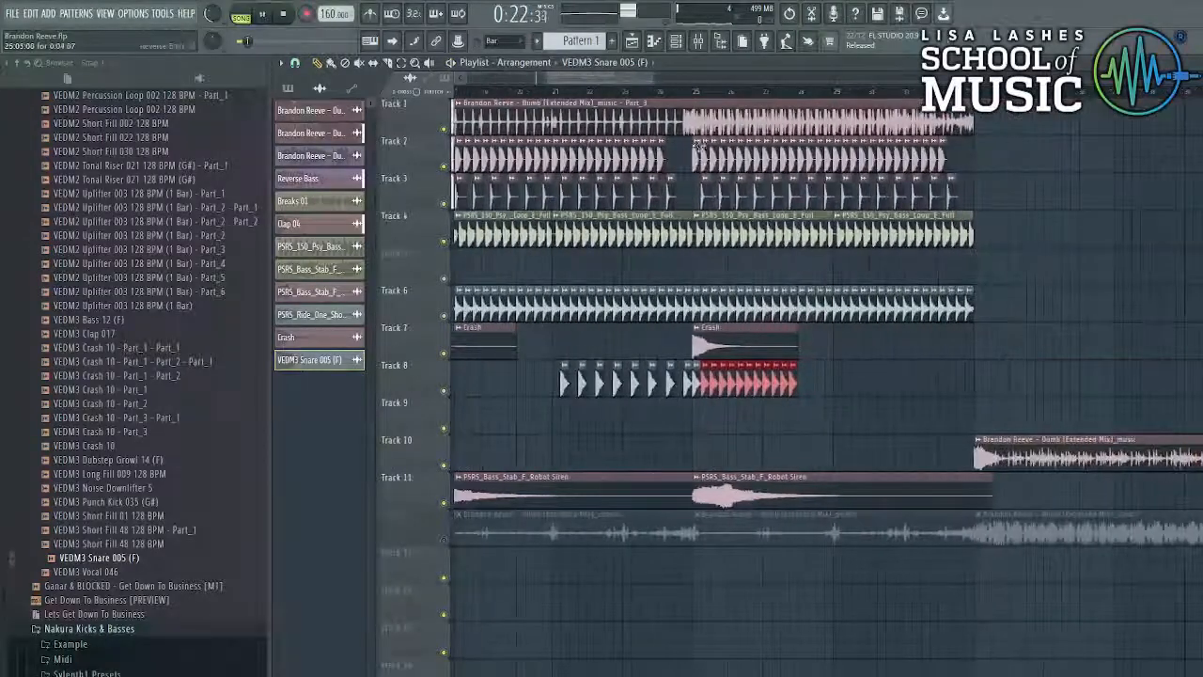
pyautogui.scroll(3, 799, 386)
pyautogui.hotkey('ctrl', 'd')
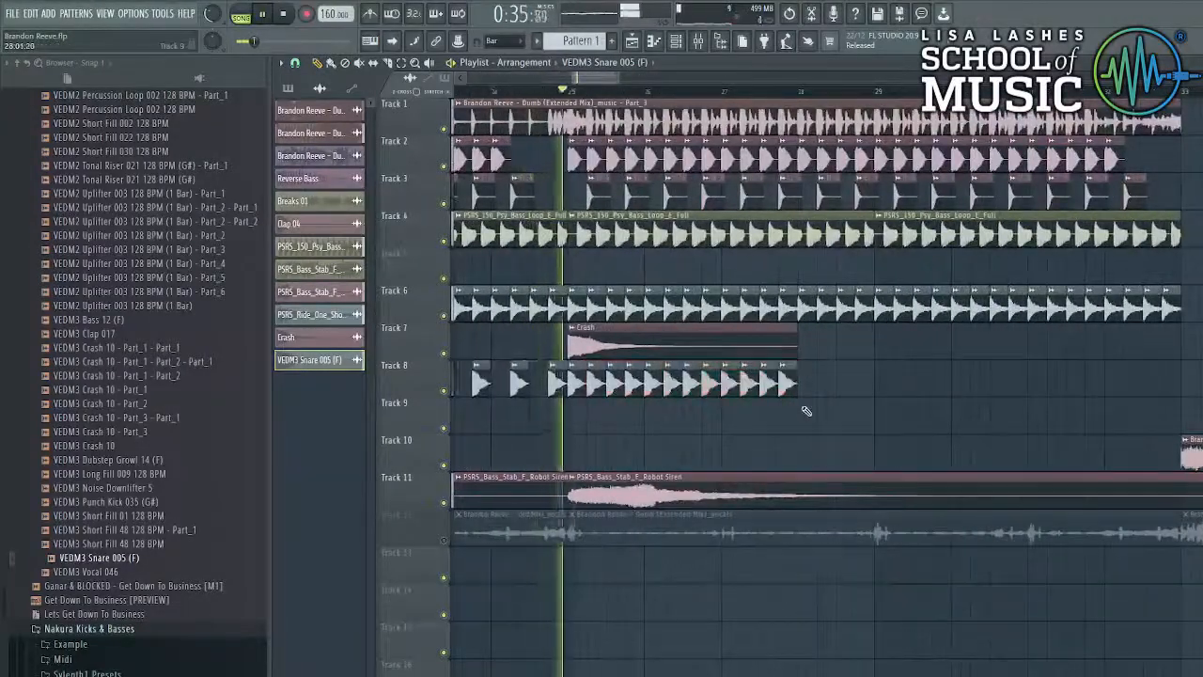
pyautogui.press('space')
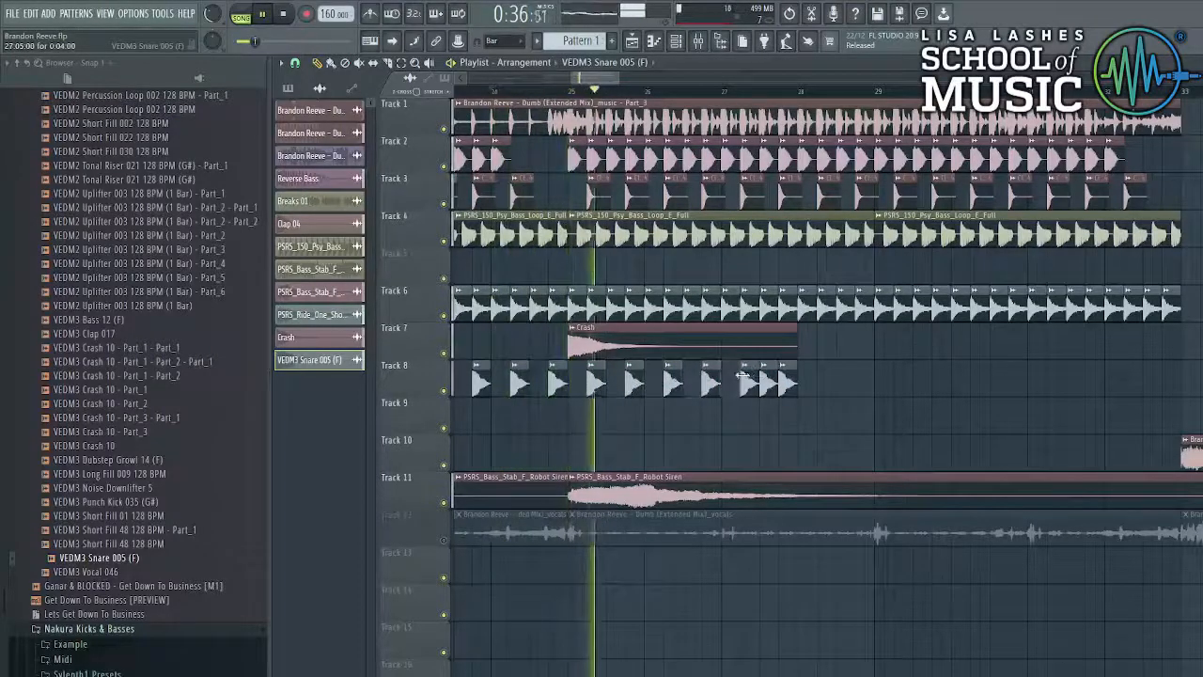
# - Paint extra snare clips across the later bars of Track 8 to tighten the roll
pyautogui.moveTo(743, 376); pyautogui.dragTo(1100, 381)
pyautogui.press('space')
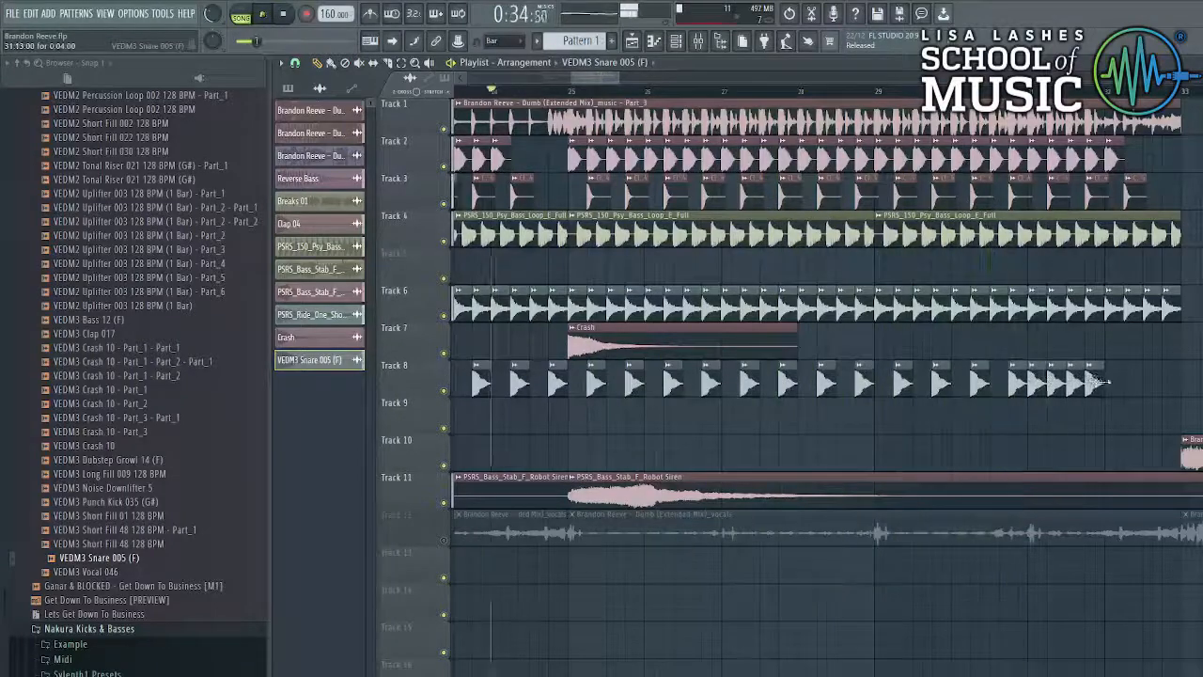
pyautogui.press('space')
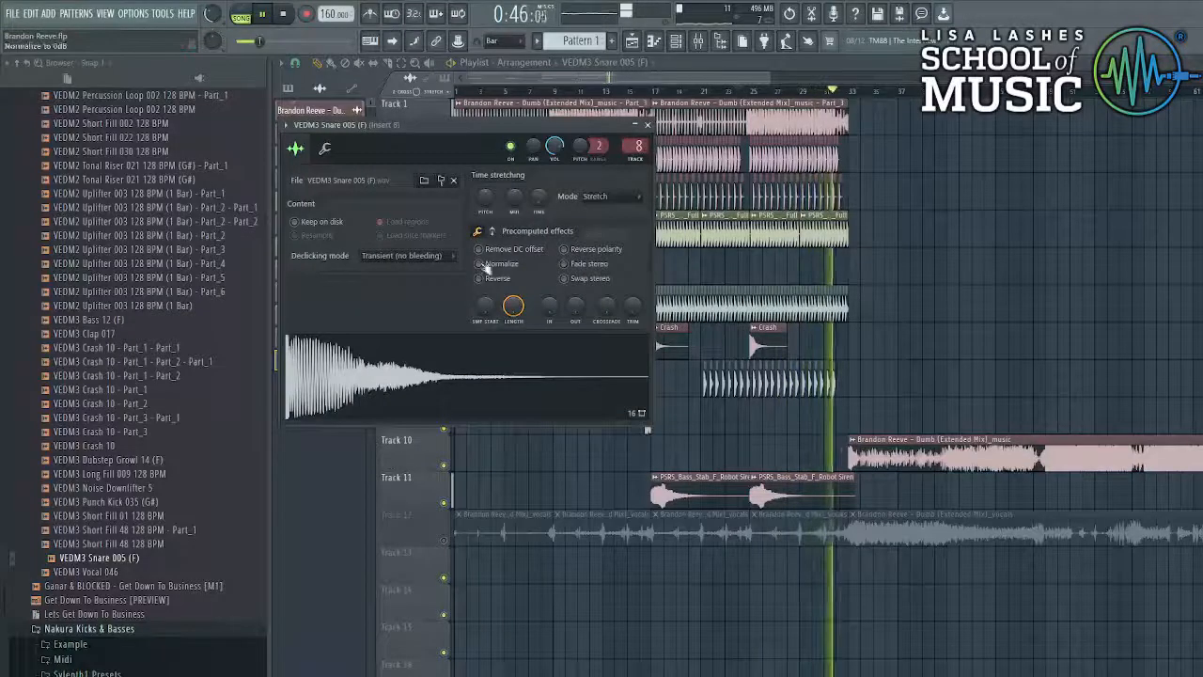
# - Put Fruity Parametric EQ 2 with a low- and high-cut preset in snare Insert 8's third slot
pyautogui.press('F9')
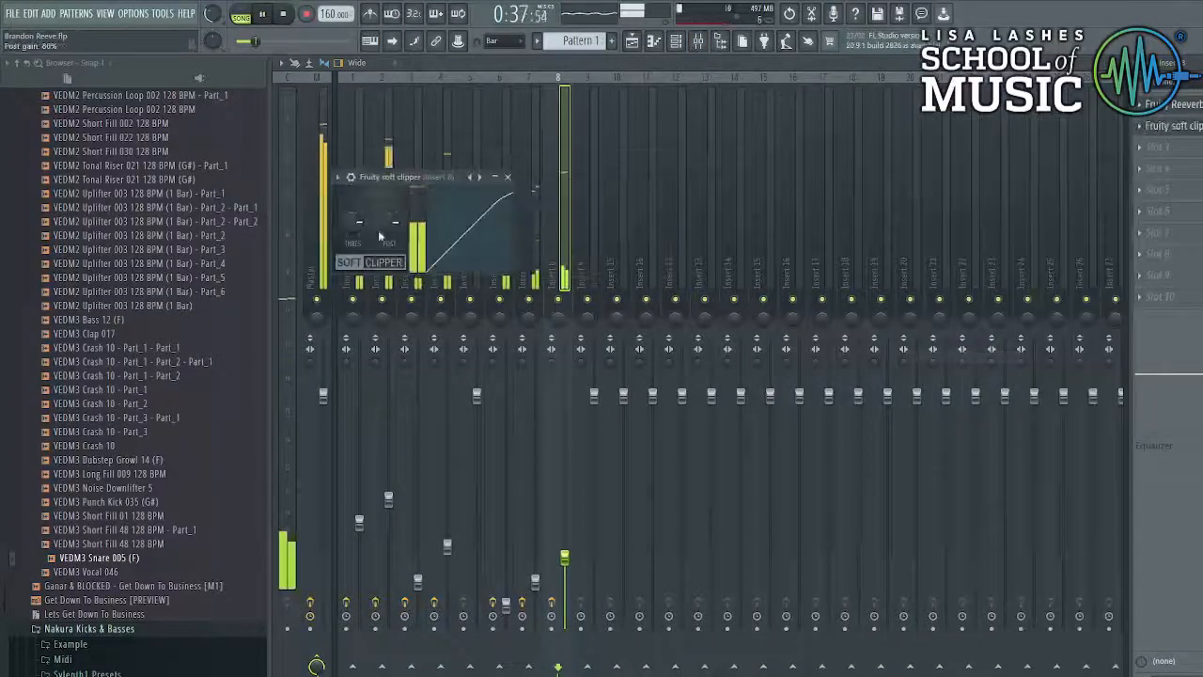
pyautogui.click(1141, 147)
pyautogui.moveTo(1158, 160)
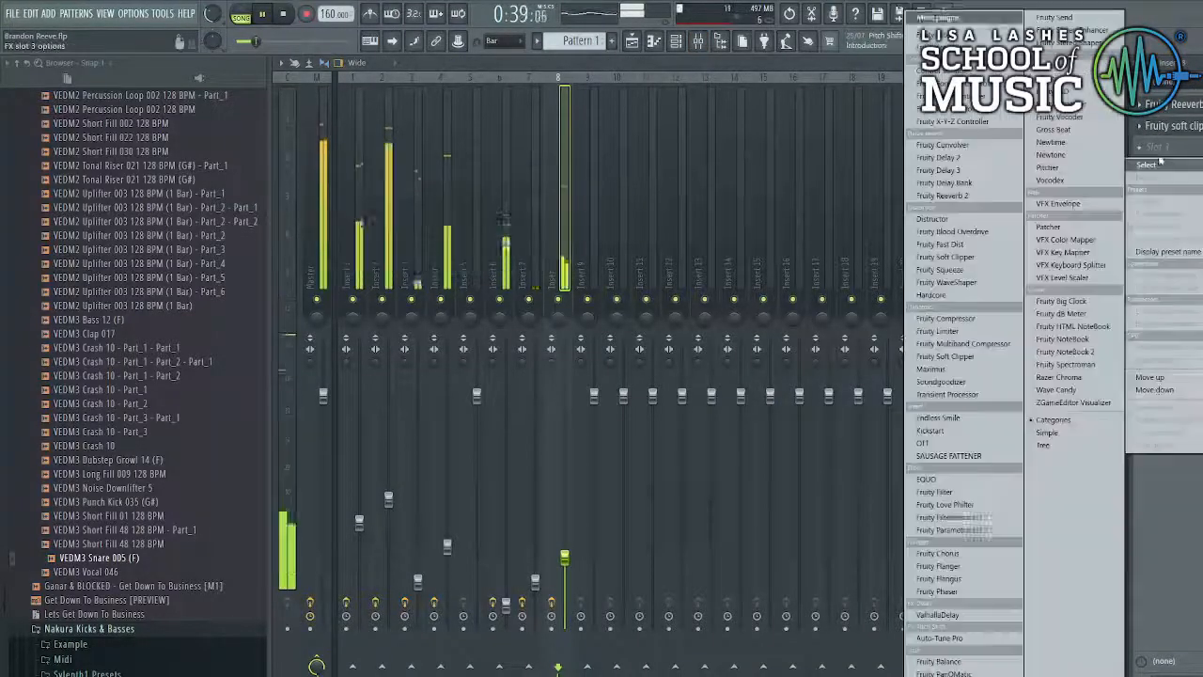
pyautogui.click(979, 531)
pyautogui.click(698, 195)
pyautogui.click(729, 264)
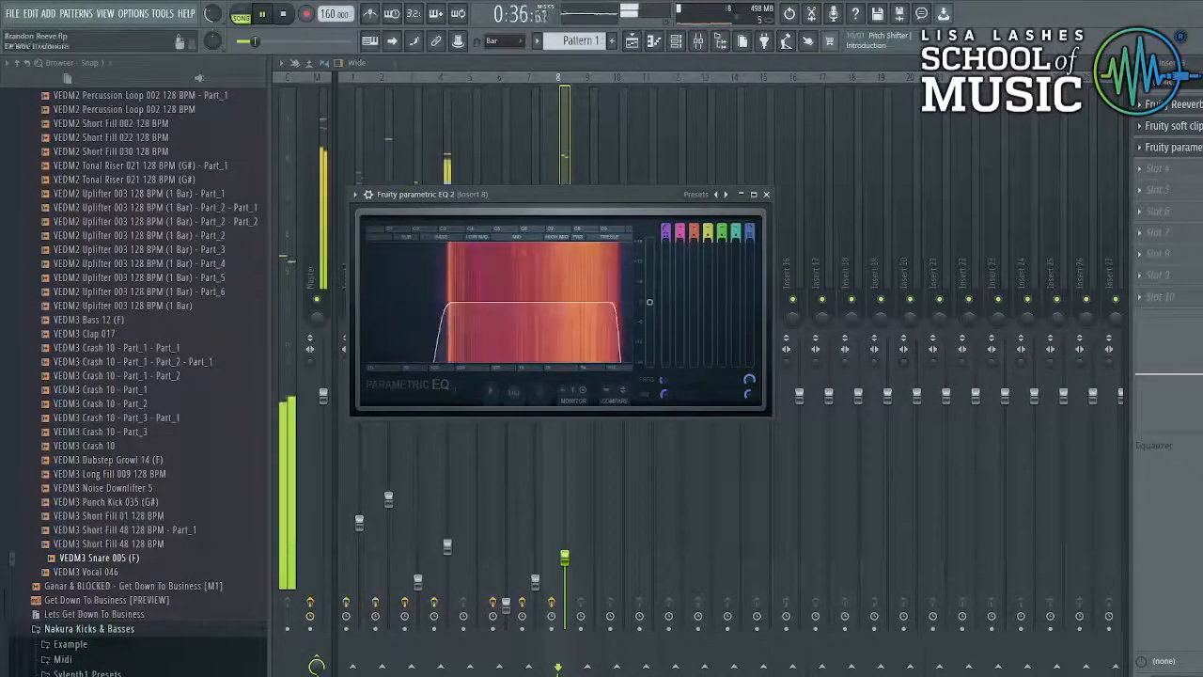
pyautogui.click(566, 558)
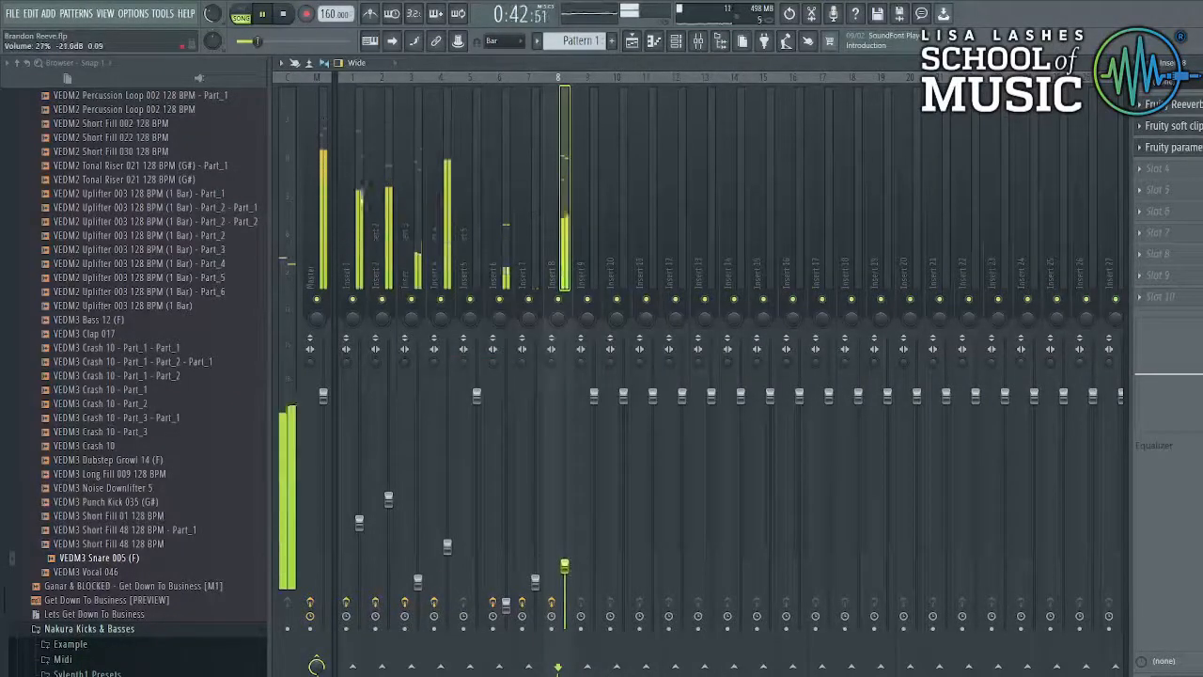
pyautogui.click(632, 42)
pyautogui.scroll(4, 845, 316)
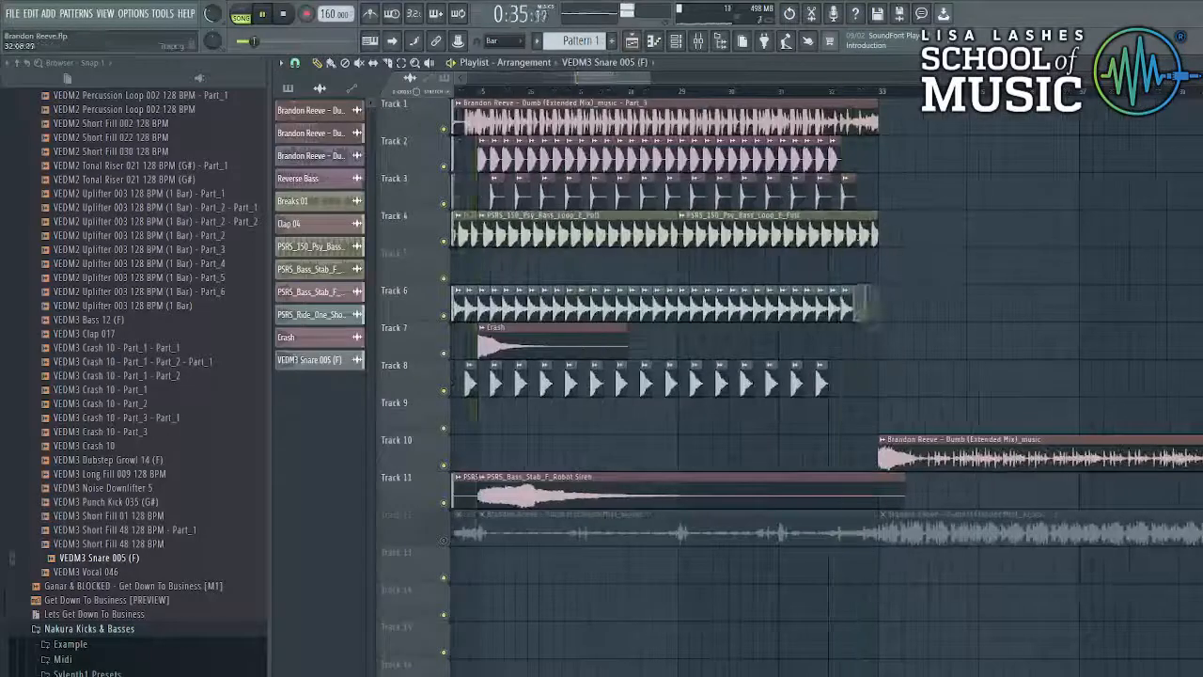
# - Drag VEDM2 Tonal Riser 021 128 BPM (G#) onto Track 13 so it ends at the drop
pyautogui.scroll(3, 648, 467)
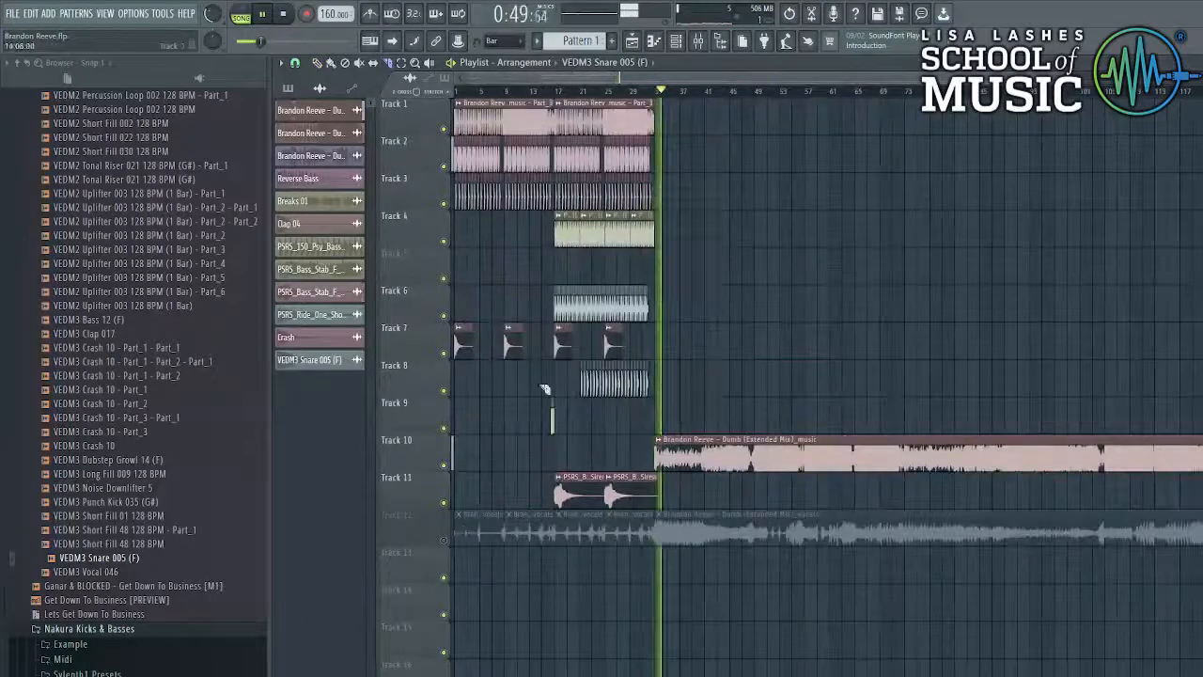
pyautogui.press('space')
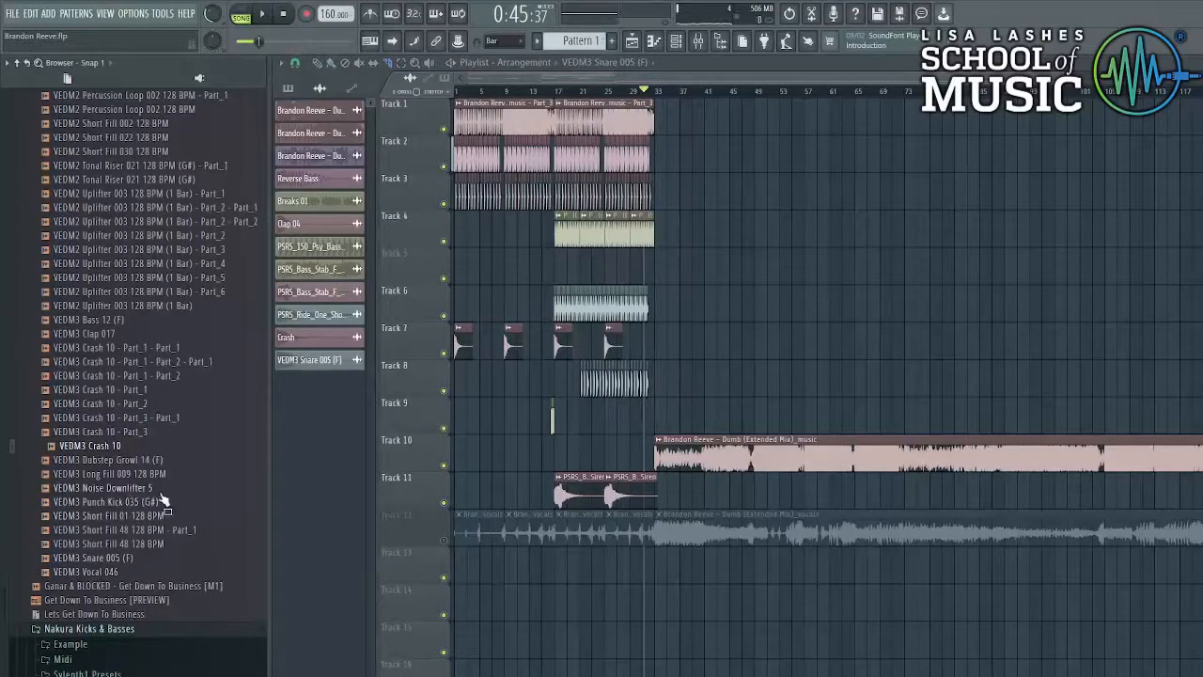
pyautogui.scroll(4, 202, 479)
pyautogui.click(125, 347)
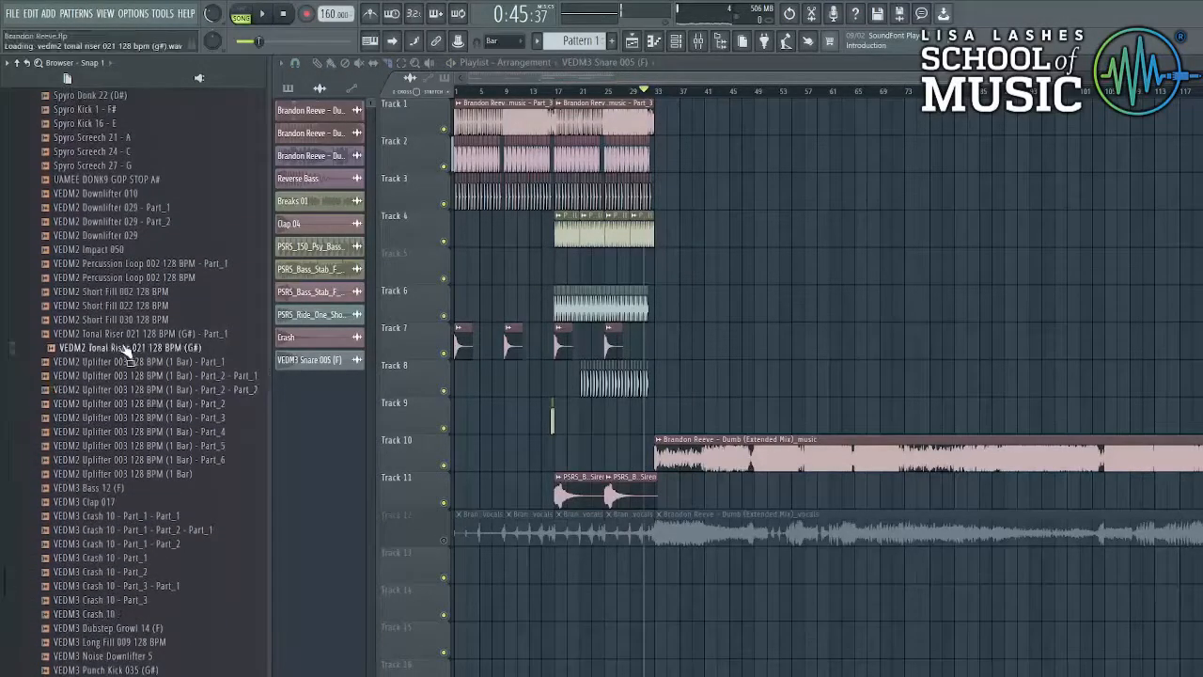
pyautogui.moveTo(428, 545); pyautogui.dragTo(575, 569)
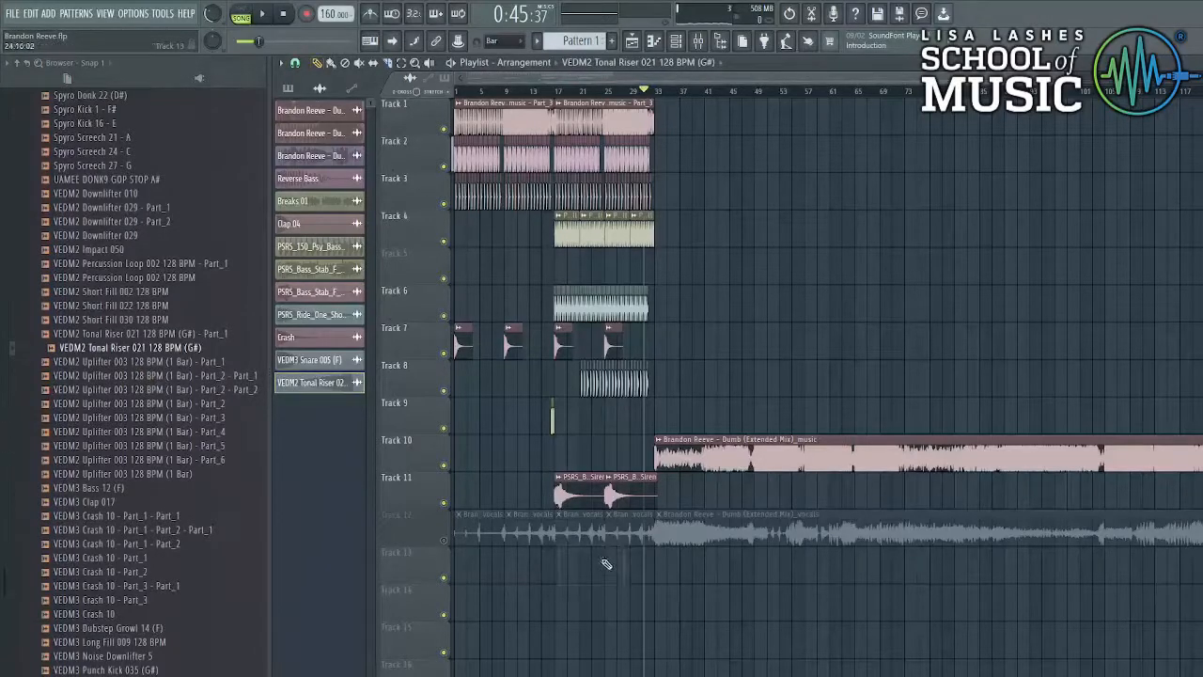
pyautogui.click(608, 554)
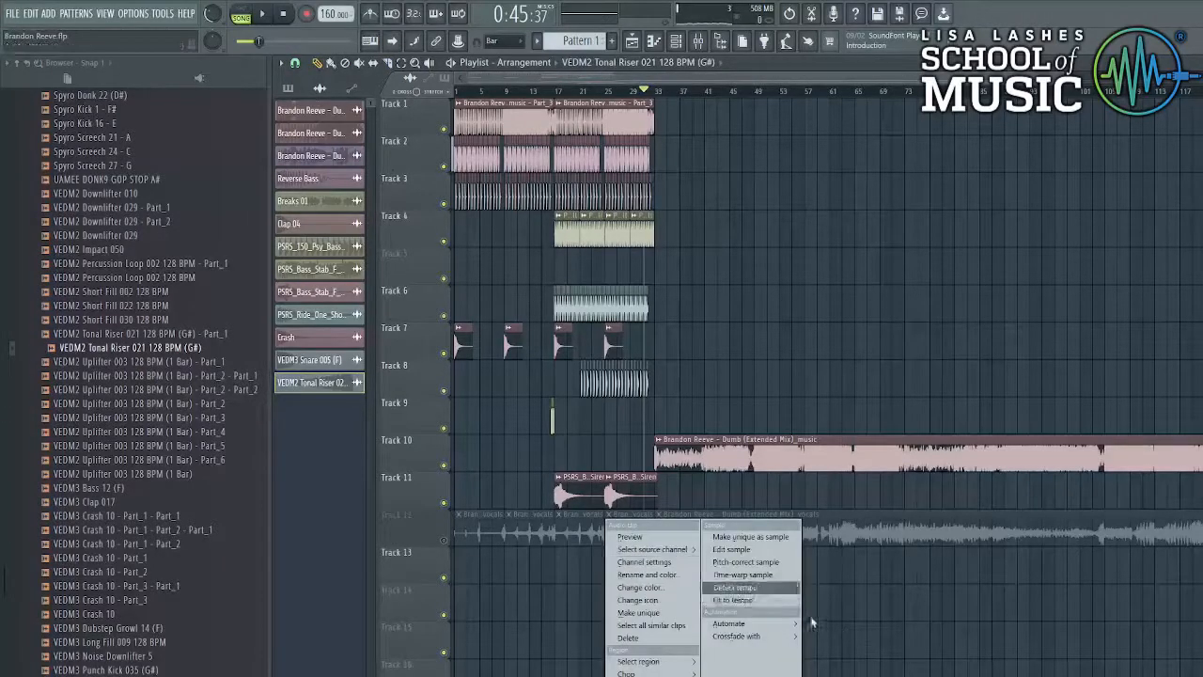
# - Fit the riser to the project tempo, audition the build-up, and slice the Track 10 music clip
pyautogui.click(734, 600)
pyautogui.click(645, 366)
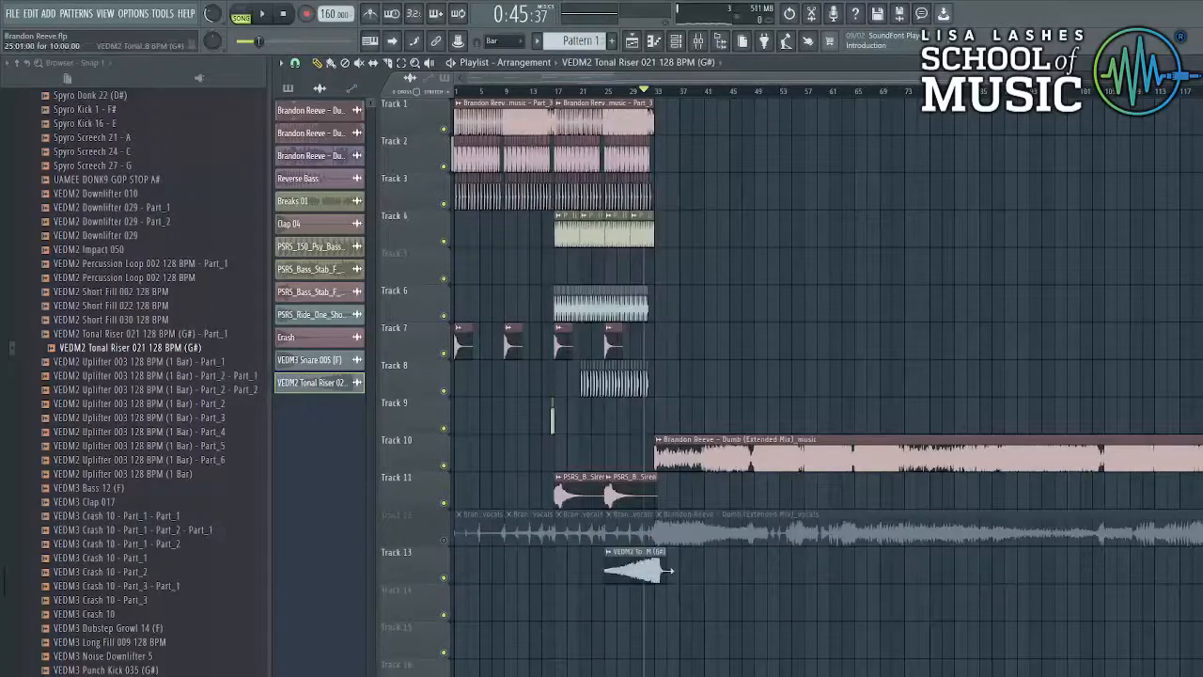
pyautogui.press('space')
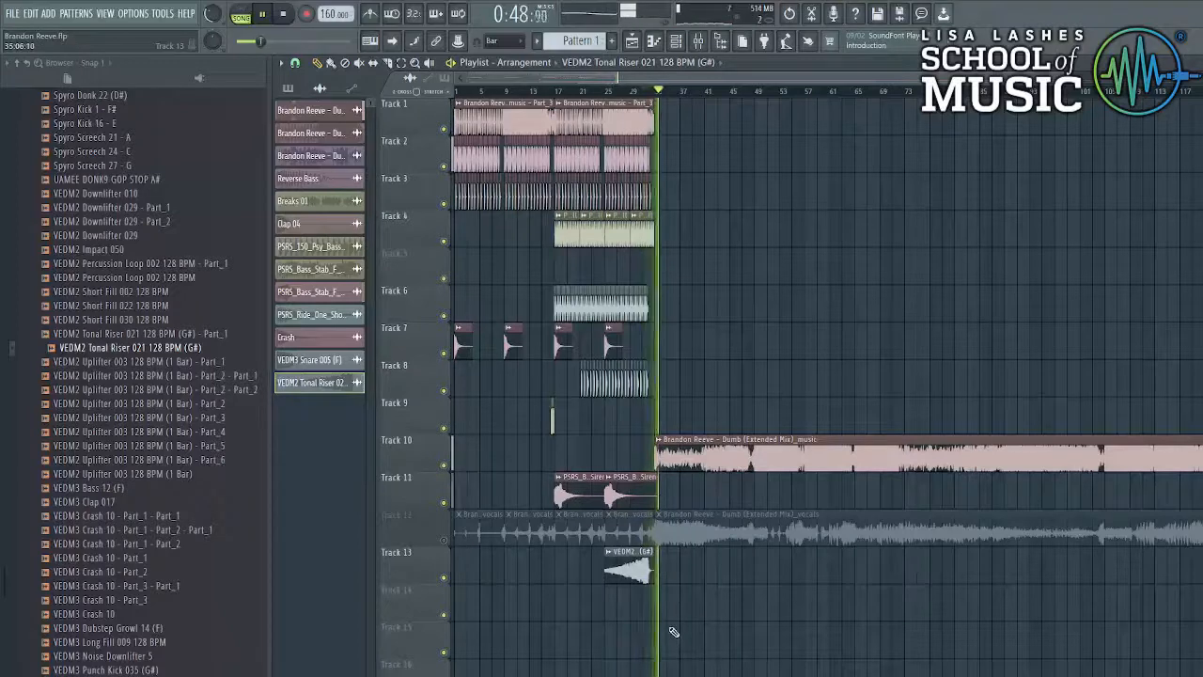
pyautogui.press('space')
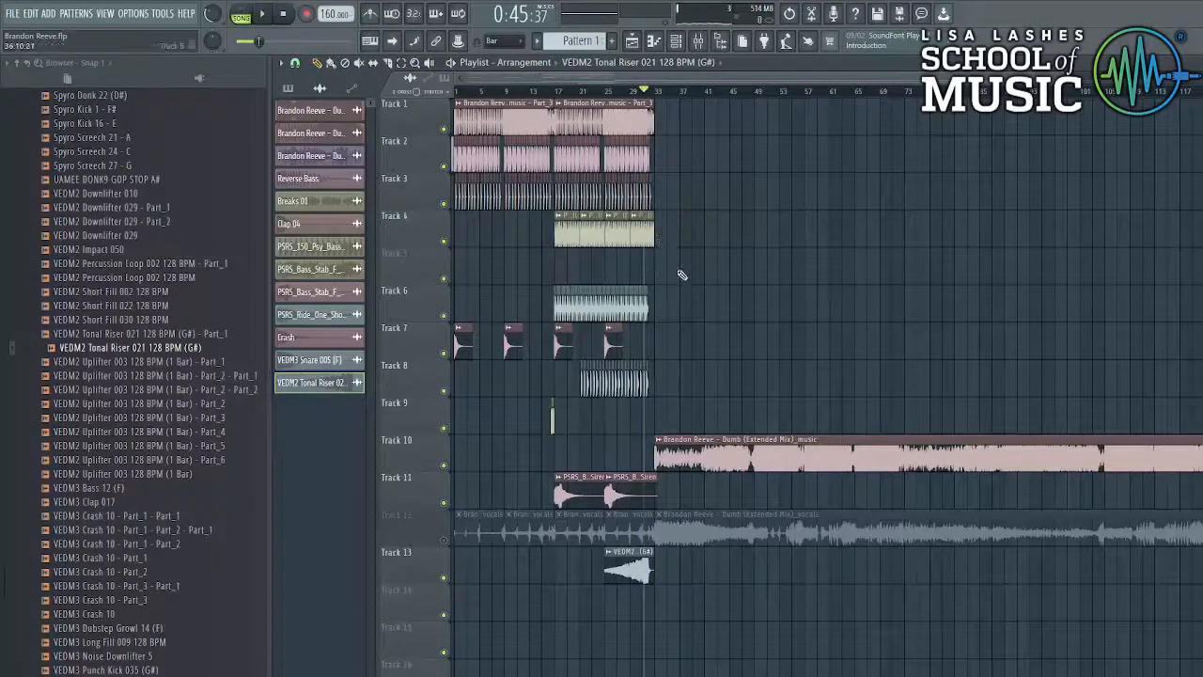
pyautogui.press('space')
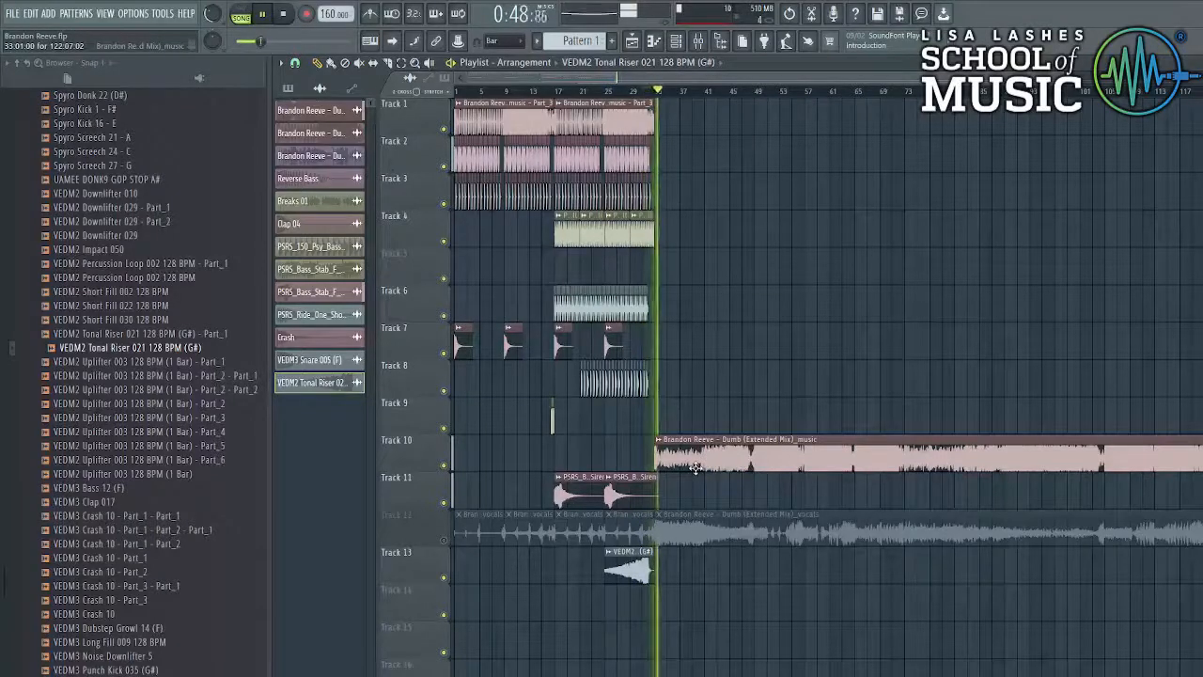
pyautogui.press('space')
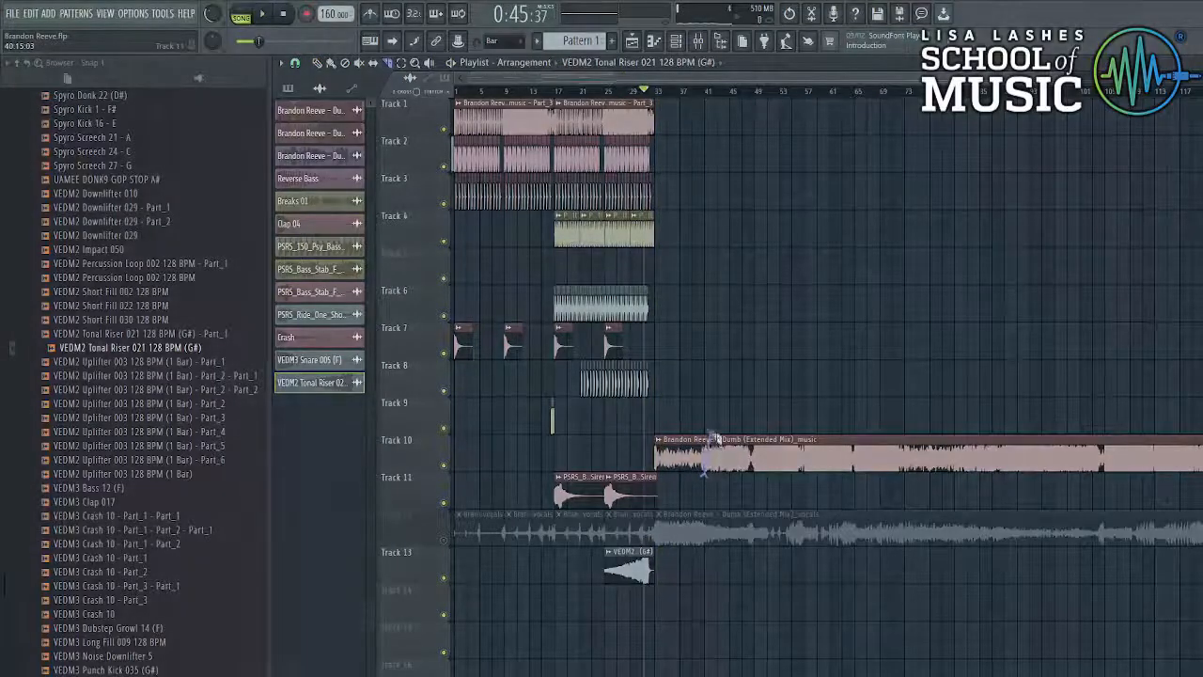
pyautogui.moveTo(708, 418); pyautogui.dragTo(718, 476)
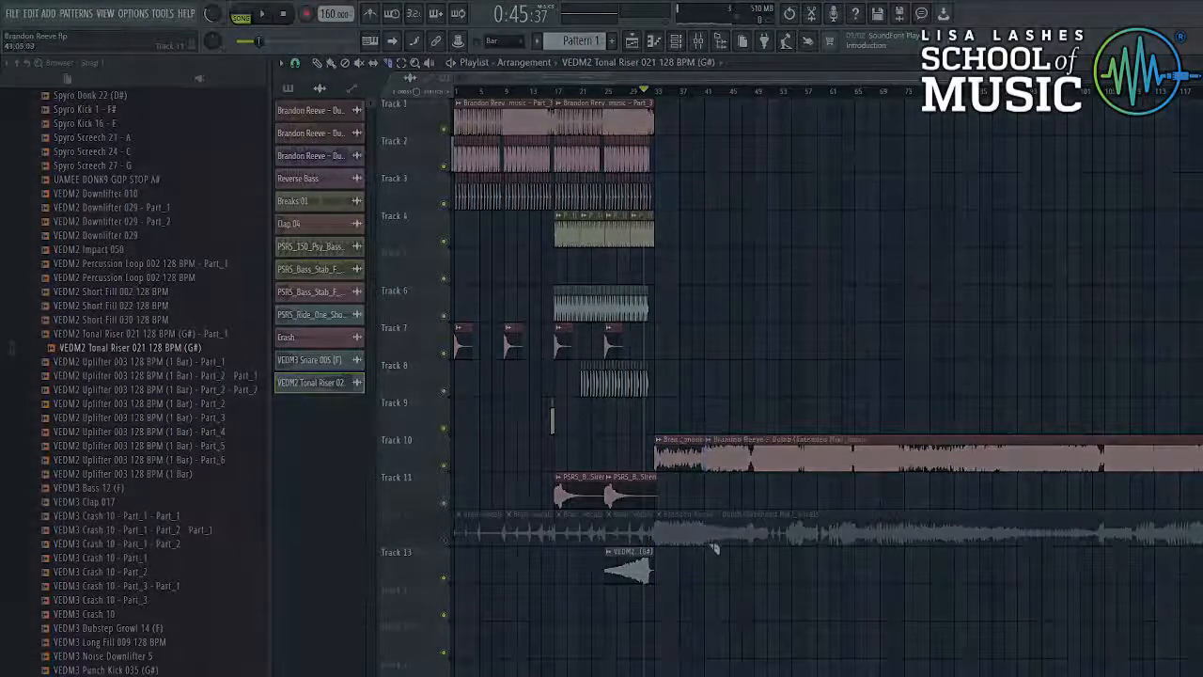